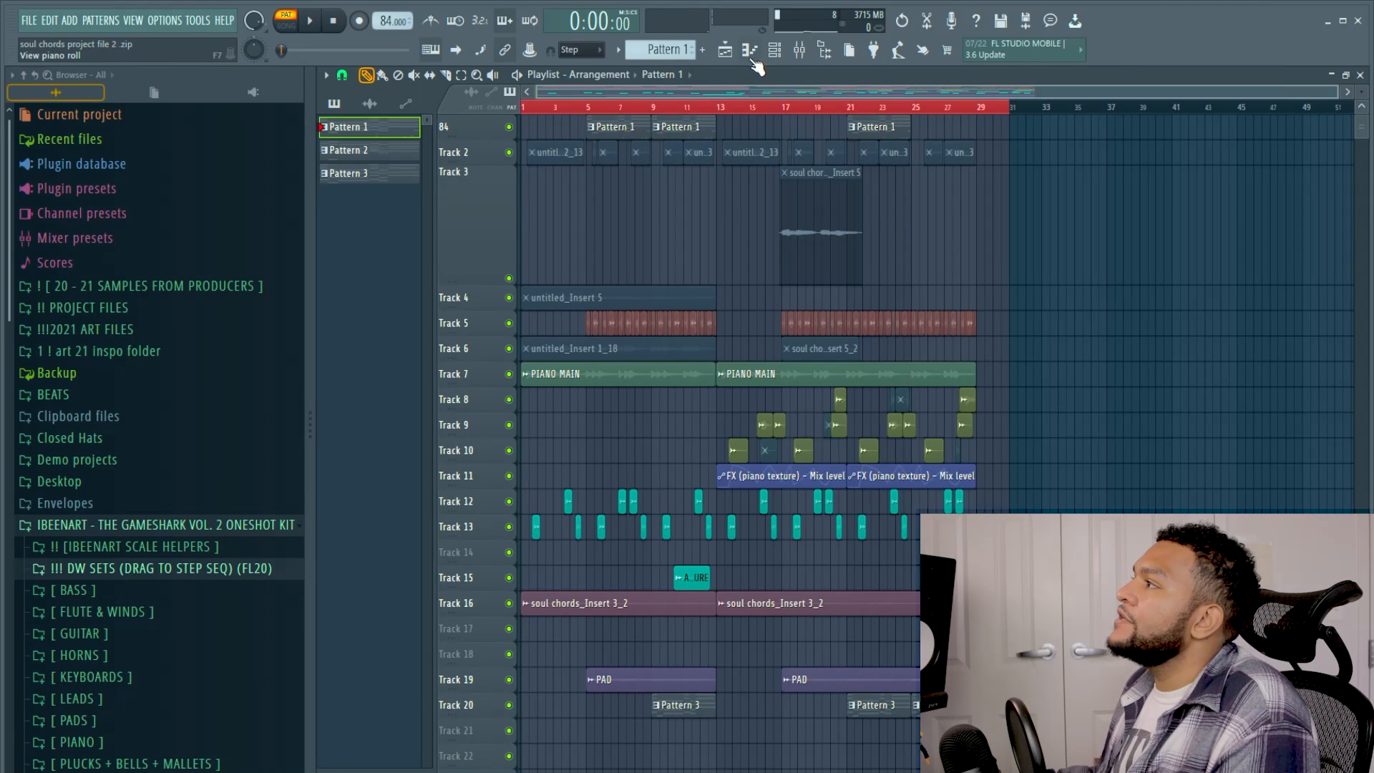
Step: Open the [PIANO] TRUSTY channel's notes for Pattern 1 in the piano roll
{"action": "key", "text": "F6"}
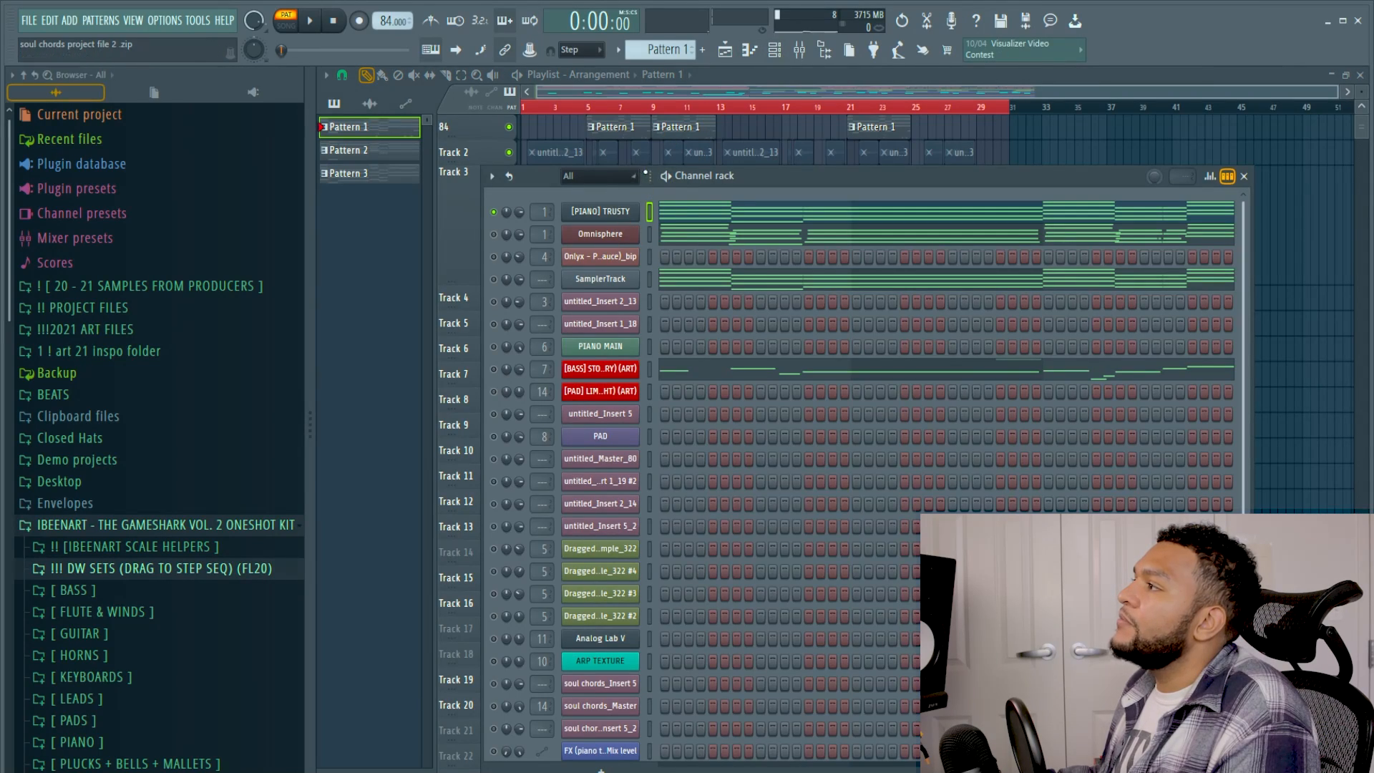
{"action": "key", "text": "space"}
{"action": "left_click", "coordinate": [764, 216]}
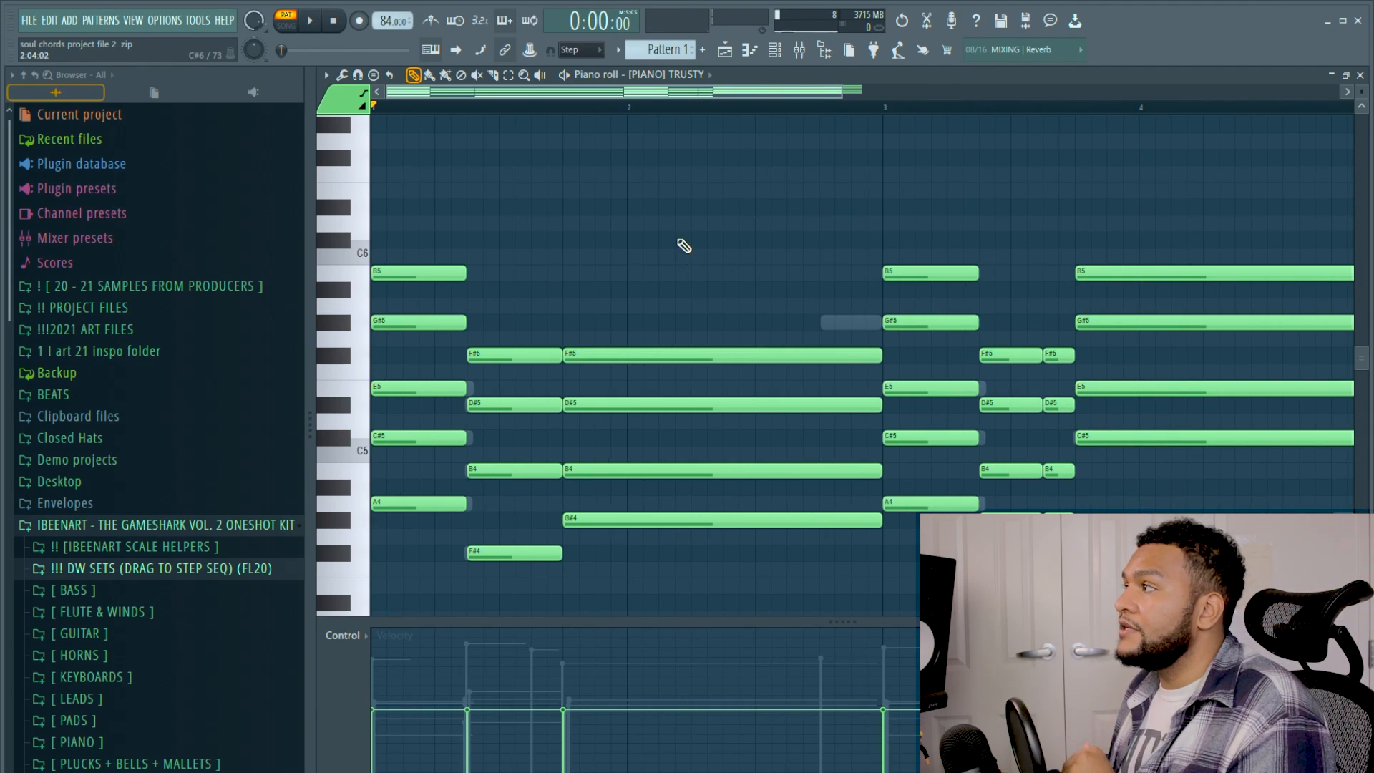
Step: Copy all of the [PIANO] TRUSTY chord notes into the SamplerTrack channel
{"action": "key", "text": "ctrl+a"}
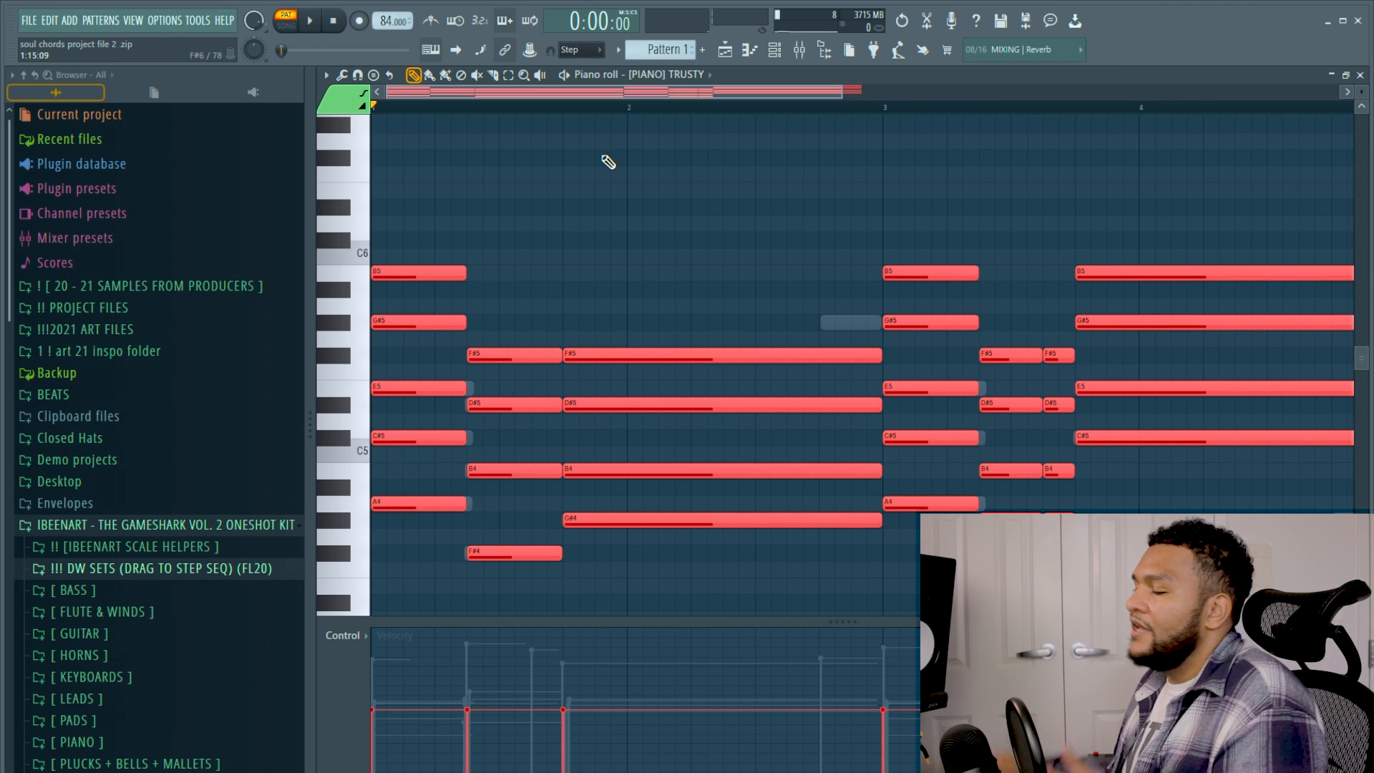
{"action": "key", "text": "F6"}
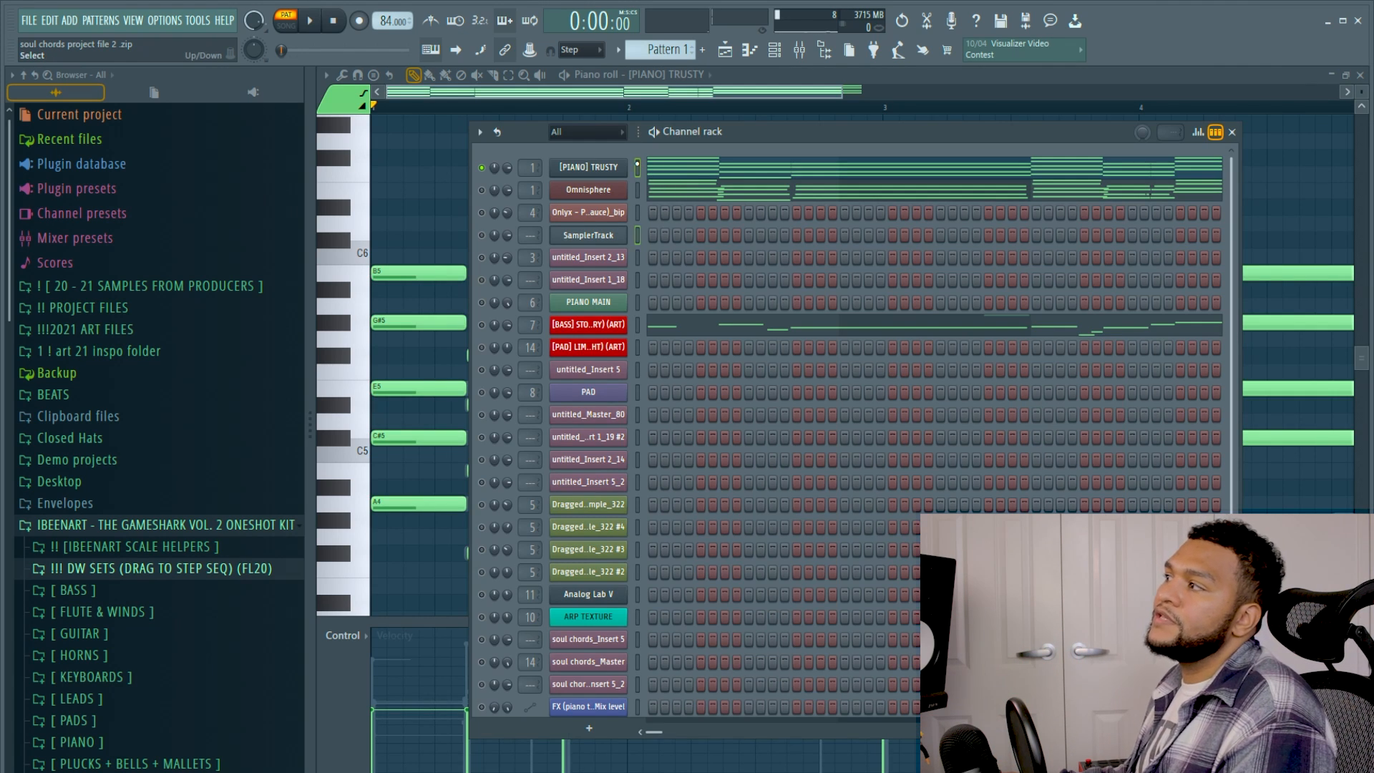
{"action": "key", "text": "ctrl+v"}
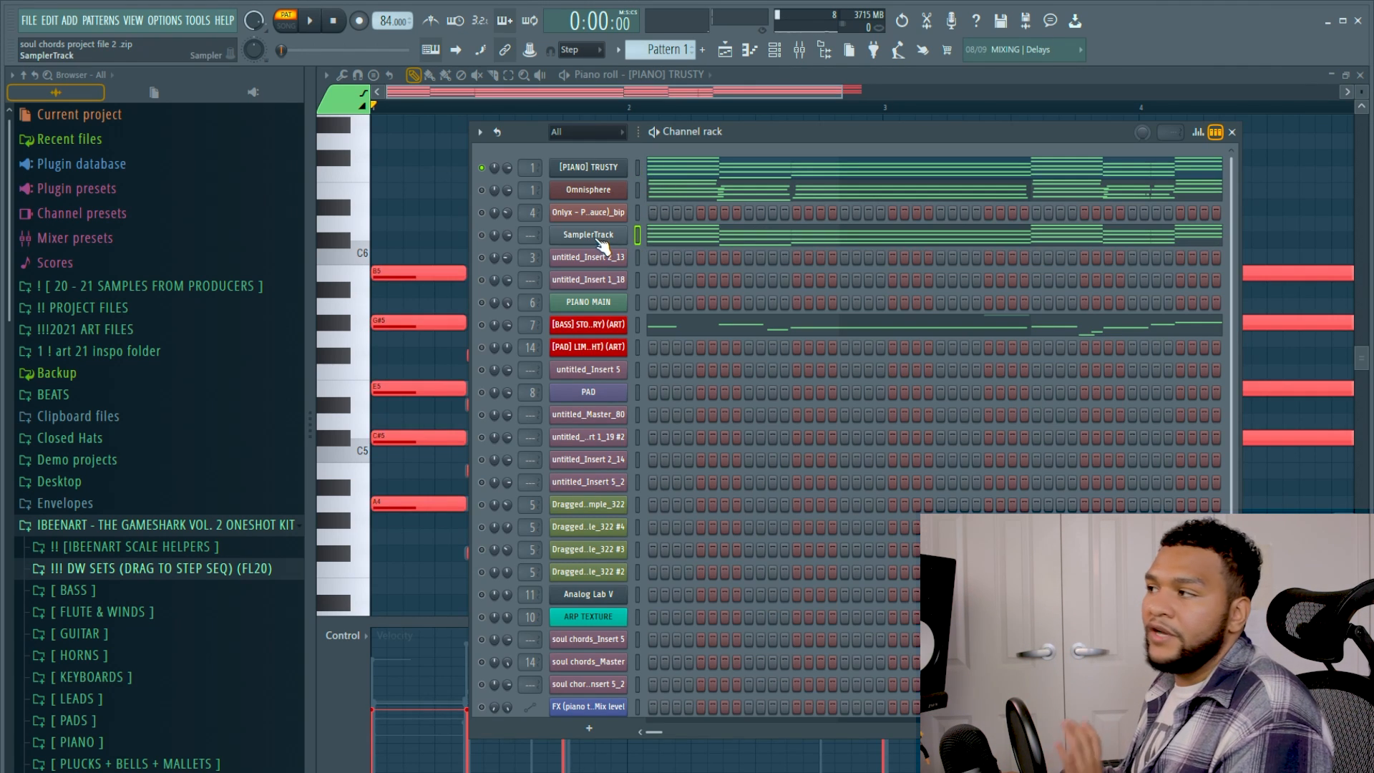
{"action": "left_click", "coordinate": [599, 239]}
Step: Return to the [PIANO] TRUSTY piano roll and play back the chords with natural timing
{"action": "left_click", "coordinate": [770, 170]}
{"action": "key", "text": "alt+m"}
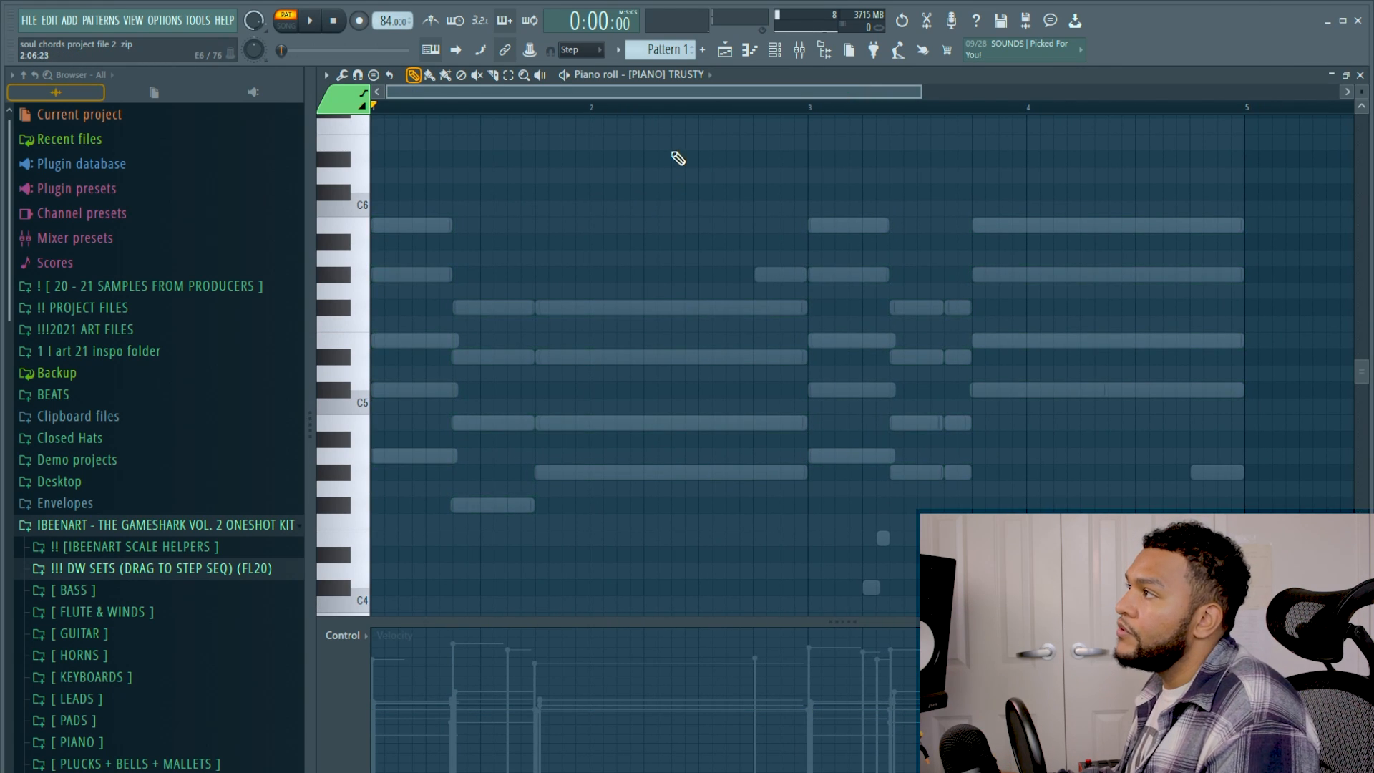
{"action": "scroll", "coordinate": [698, 94], "scroll_direction": "down", "scroll_amount": 2}
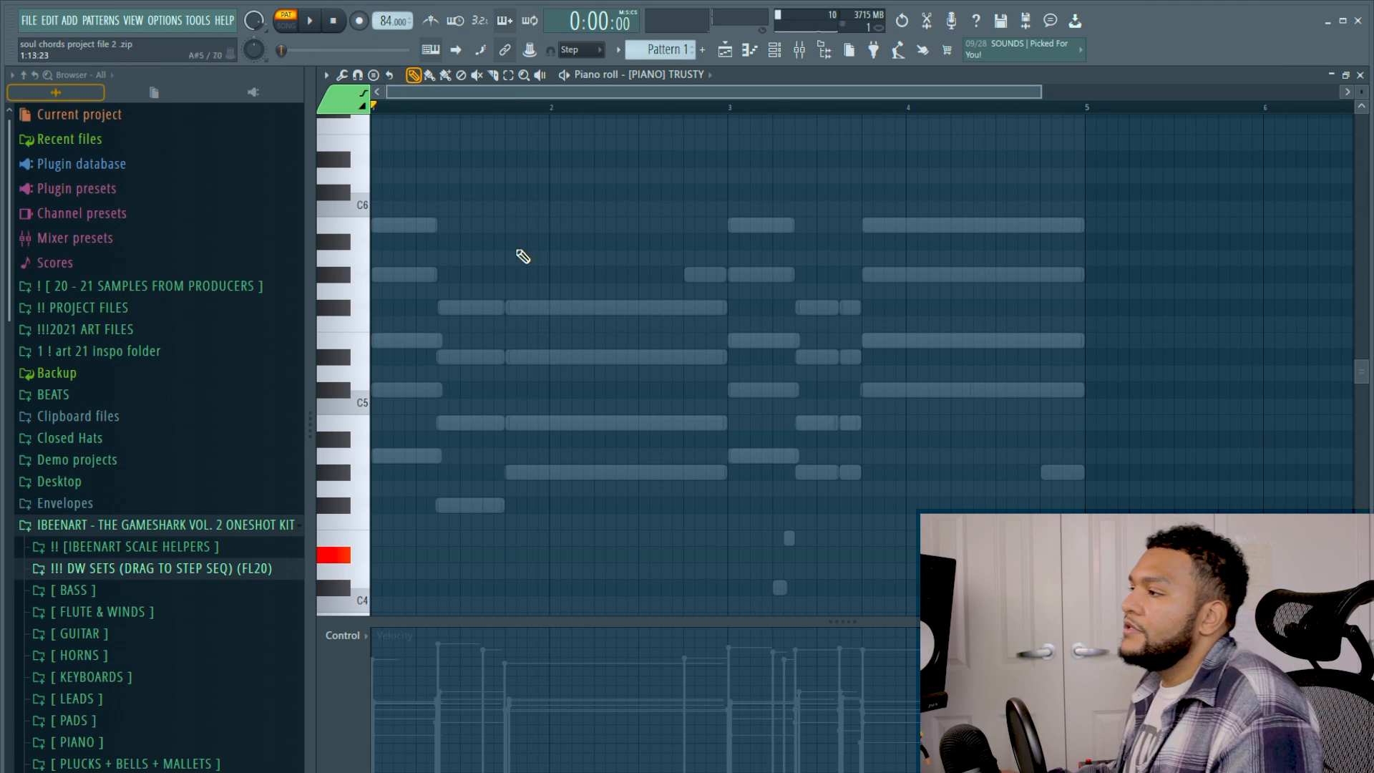
{"action": "right_click", "coordinate": [566, 429]}
{"action": "right_click", "coordinate": [566, 430]}
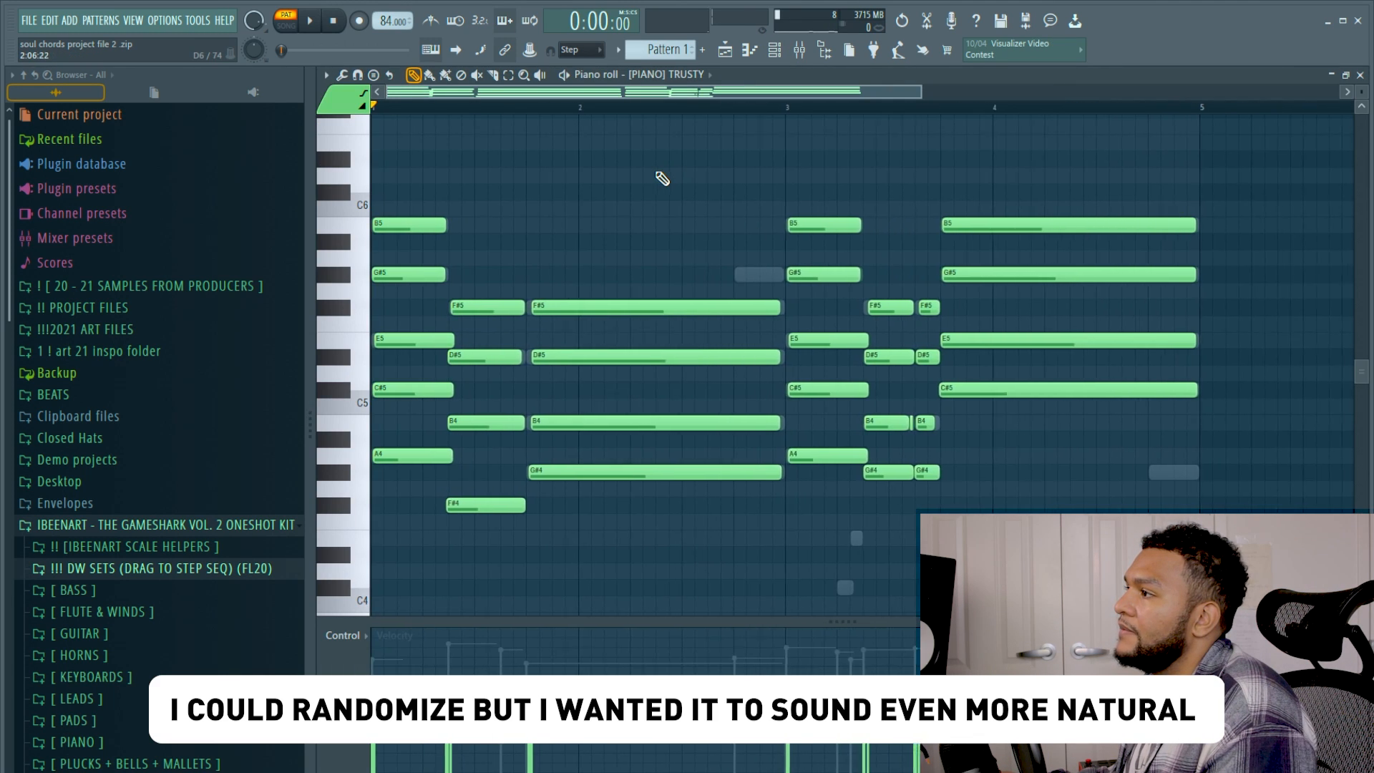
{"action": "key", "text": "space"}
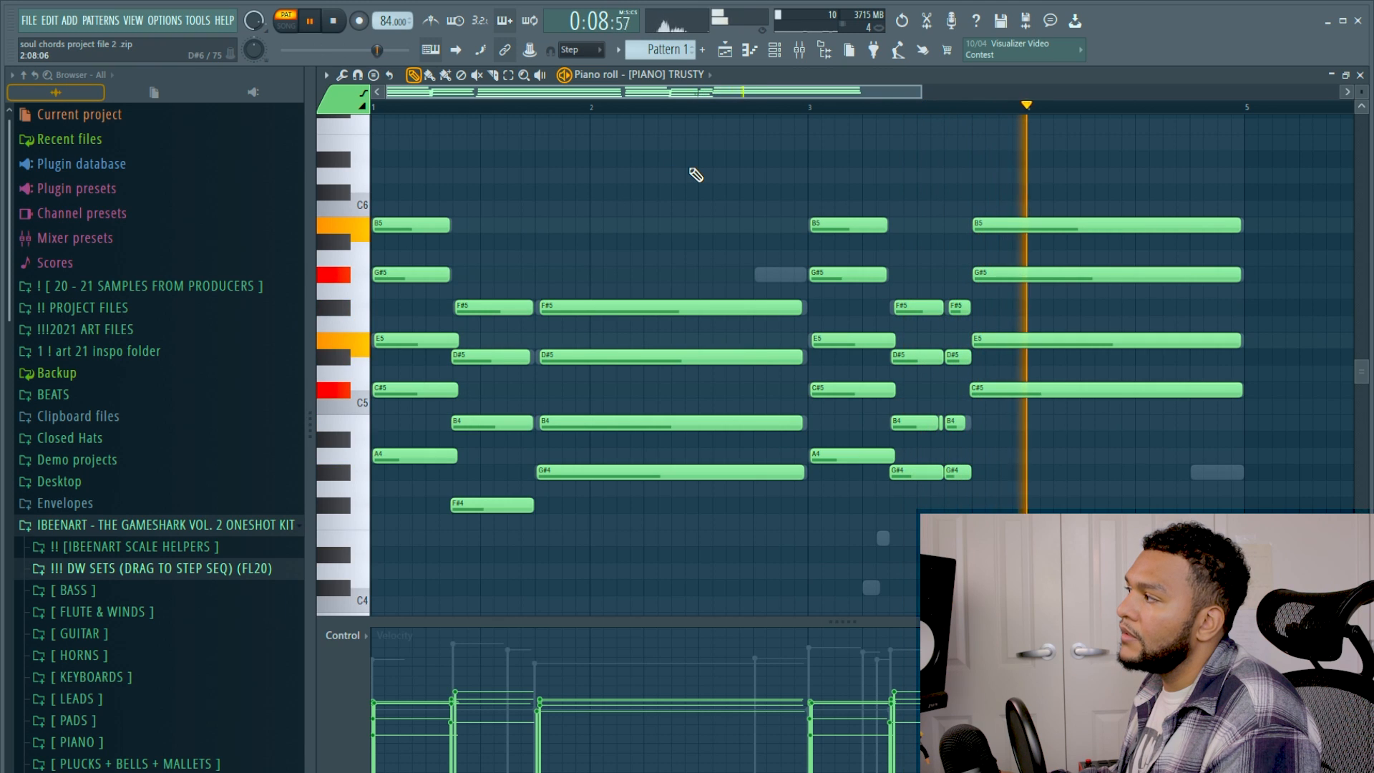
{"action": "key", "text": "space"}
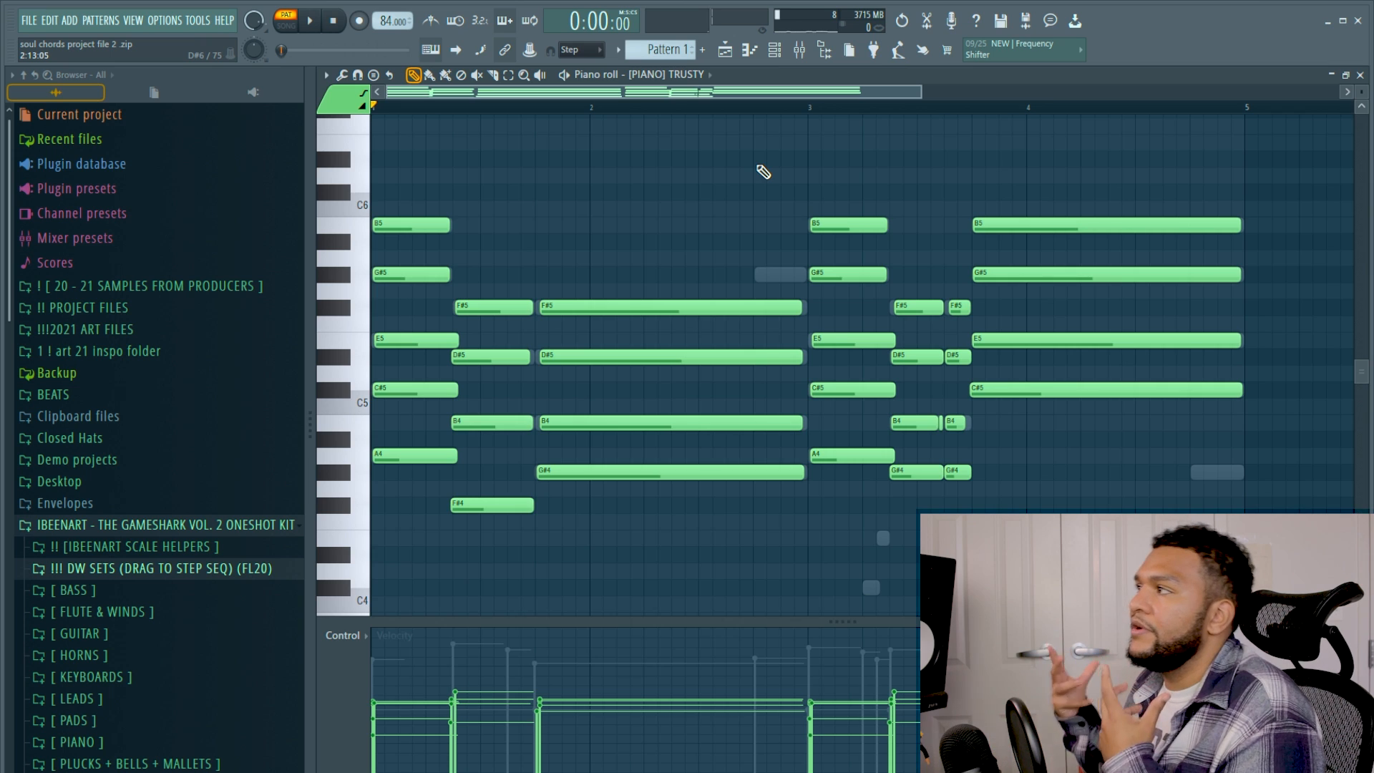
Step: Open the Omnisphere channel's notes in Pattern 1 and play the layered piano part
{"action": "left_click", "coordinate": [777, 50]}
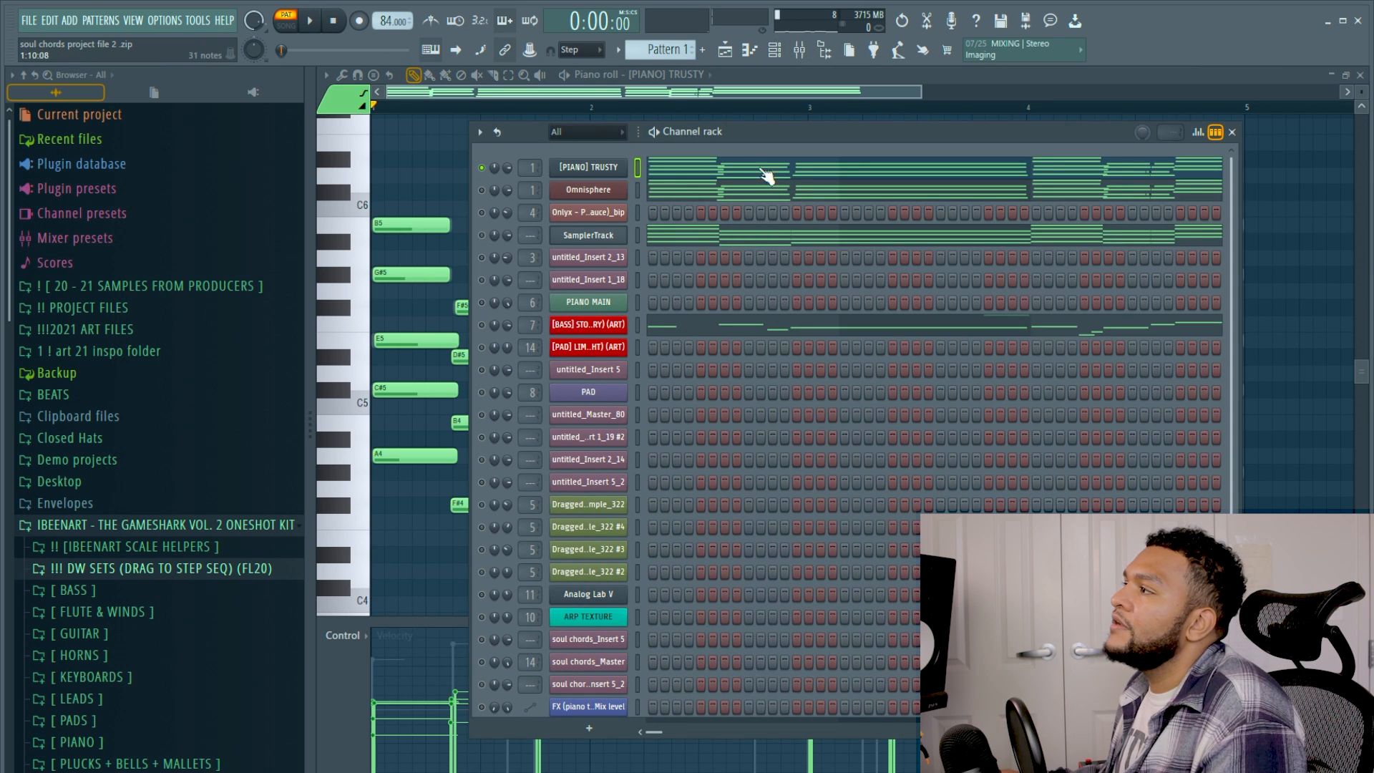
{"action": "mouse_move", "coordinate": [771, 135]}
{"action": "left_mouse_down"}
{"action": "mouse_move", "coordinate": [770, 119]}
{"action": "mouse_move", "coordinate": [770, 132]}
{"action": "left_mouse_up"}
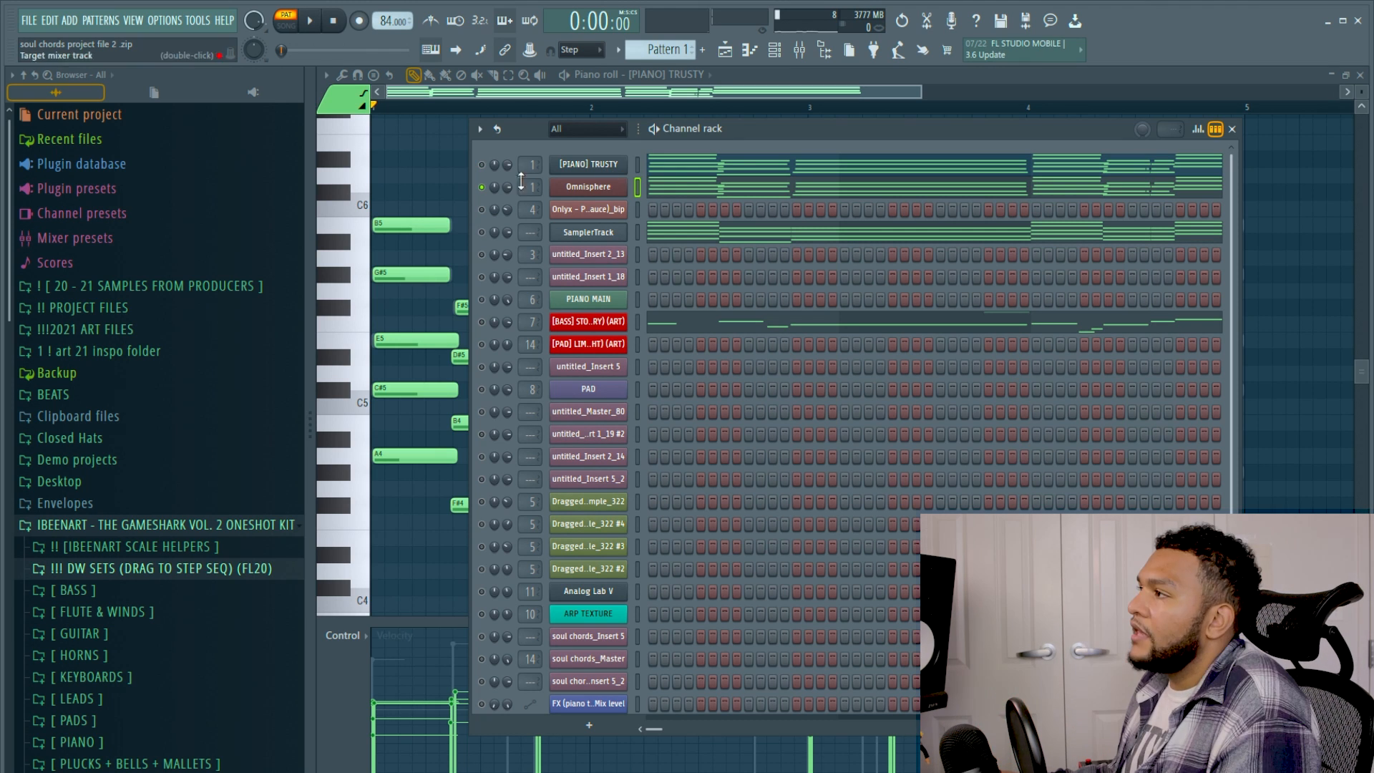
{"action": "left_click", "coordinate": [735, 192]}
{"action": "key", "text": "space"}
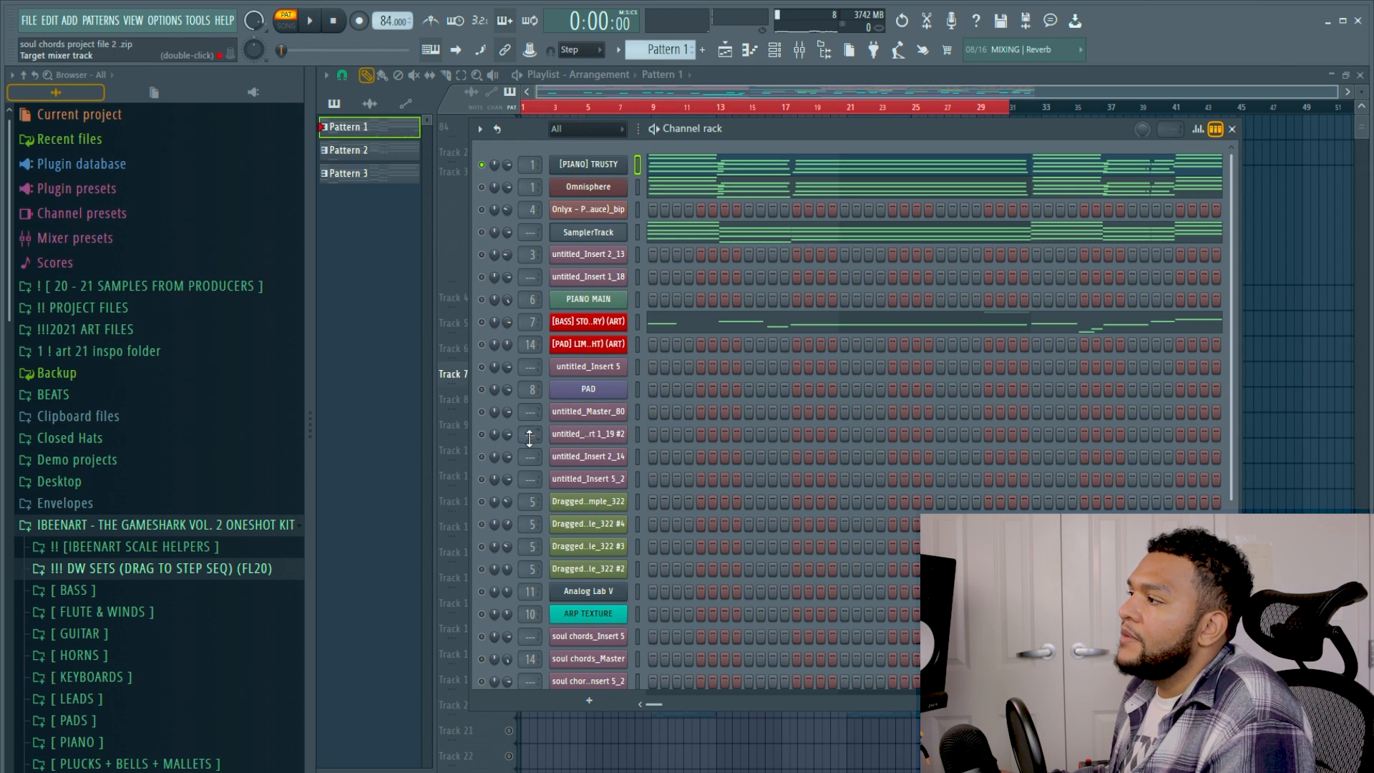
Step: Review the Decimort 2, SketchCassette II and Ghz Wow Control 3 effects on the piano's mixer insert
{"action": "double_click", "coordinate": [528, 170]}
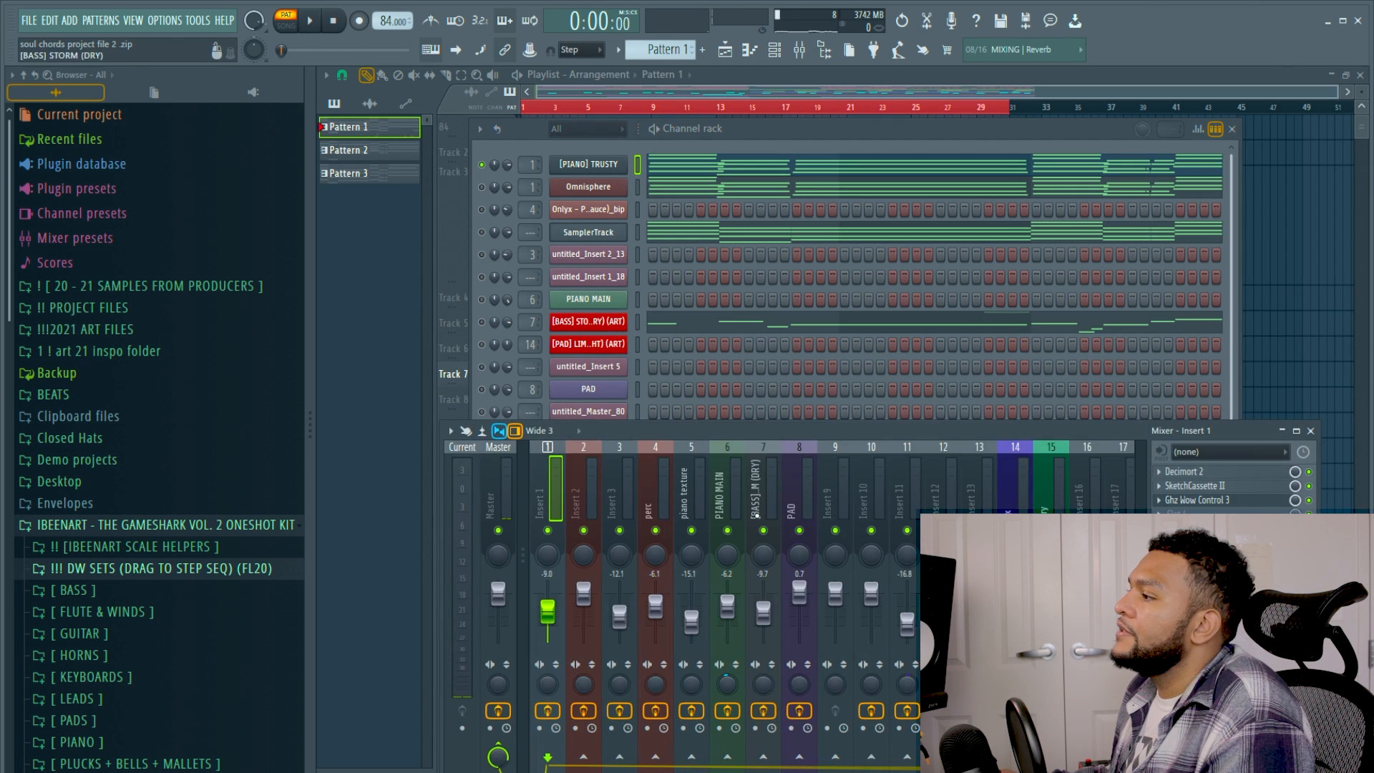
{"action": "left_click", "coordinate": [1261, 478]}
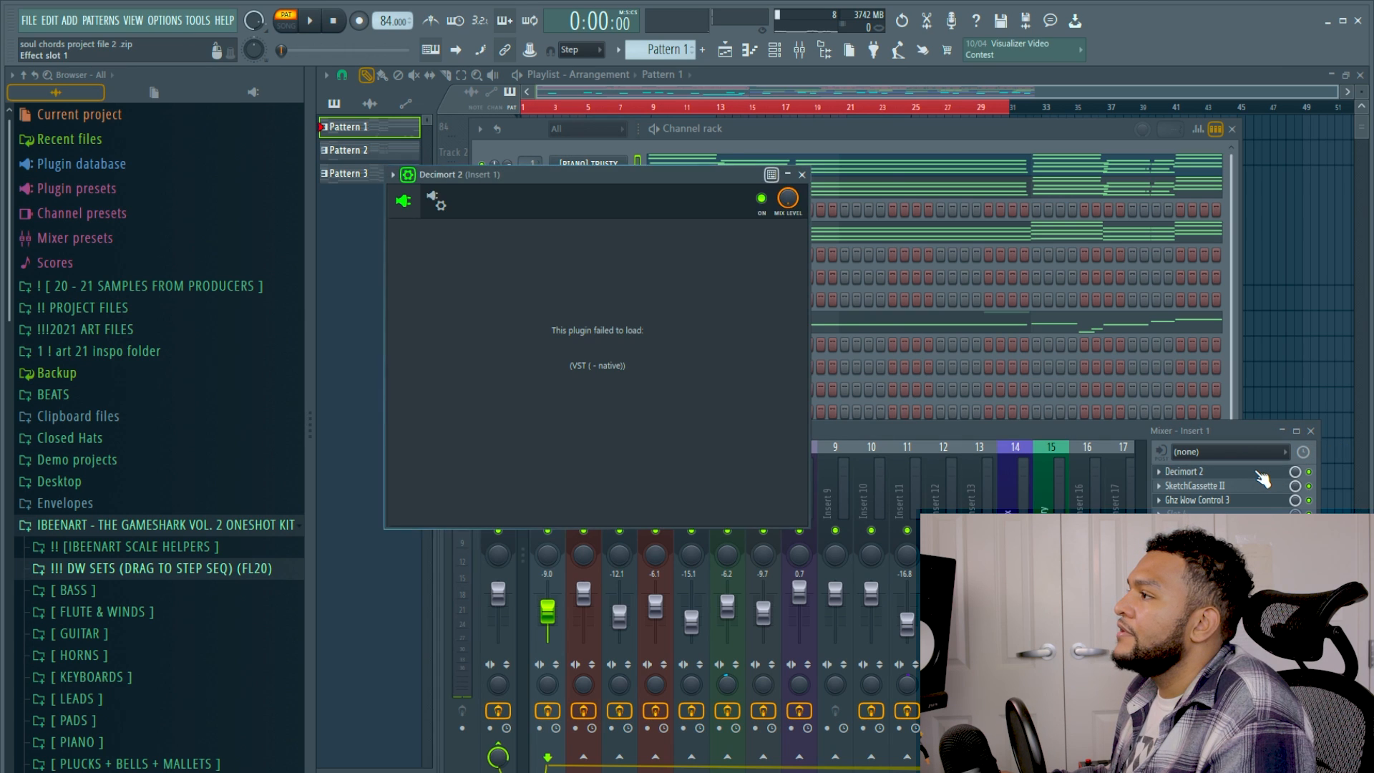
{"action": "left_click", "coordinate": [1256, 478]}
{"action": "left_click", "coordinate": [1229, 486]}
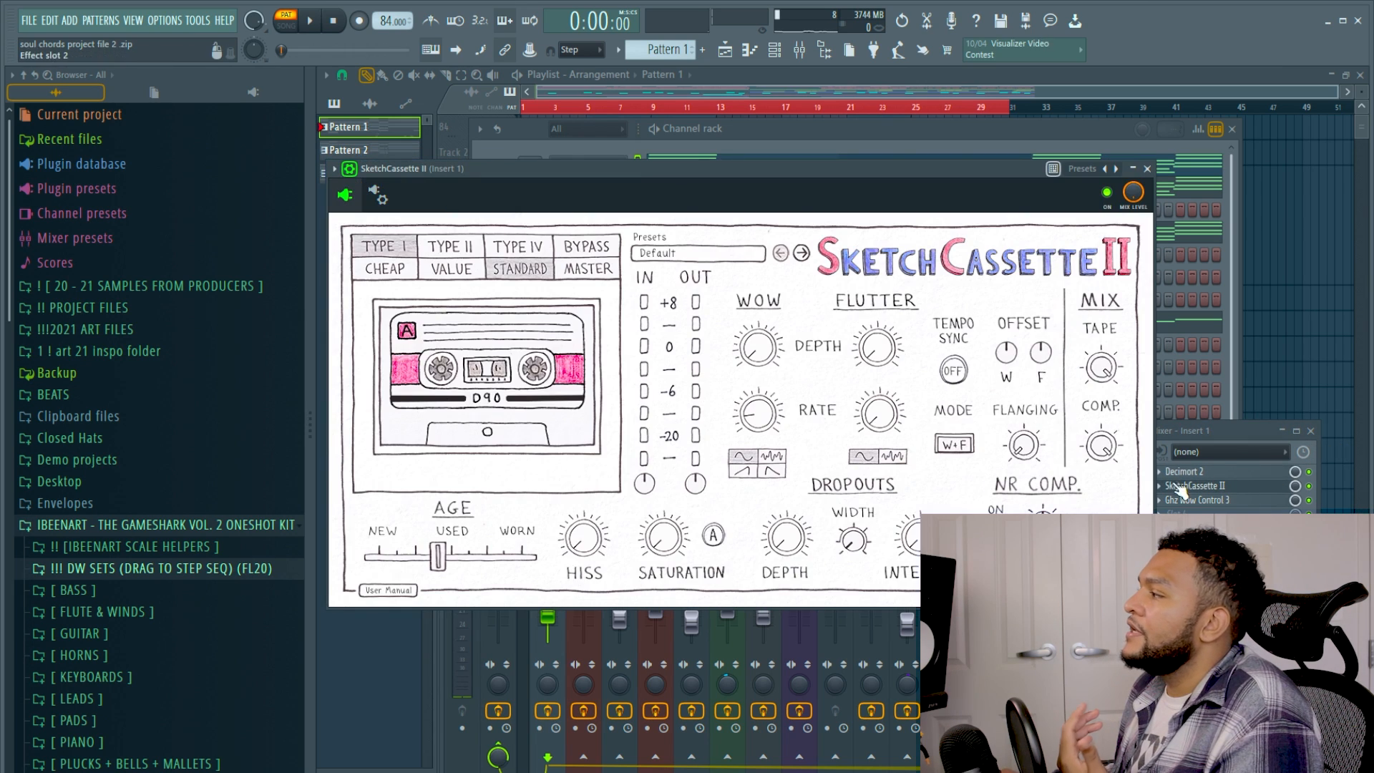
{"action": "left_click", "coordinate": [1231, 486]}
{"action": "left_click", "coordinate": [1229, 500]}
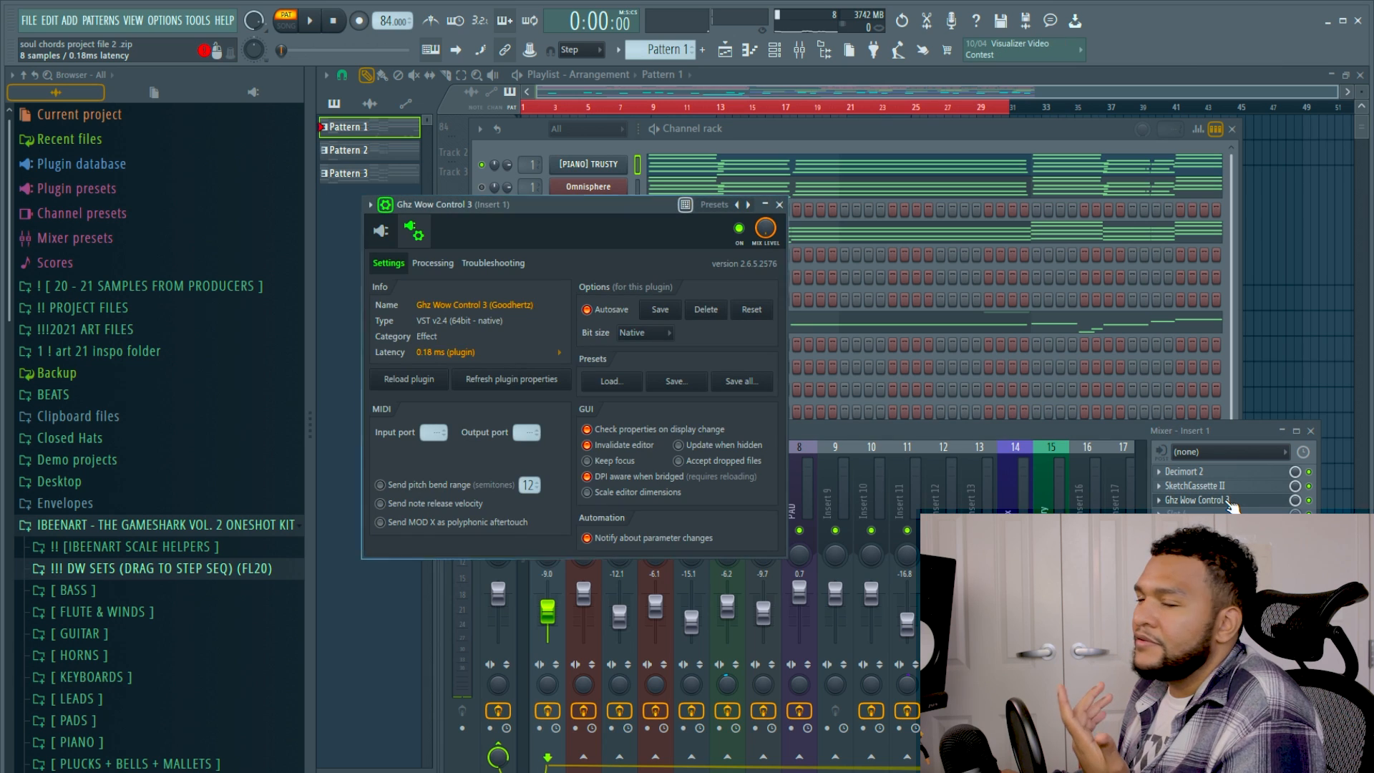
{"action": "left_click", "coordinate": [387, 206]}
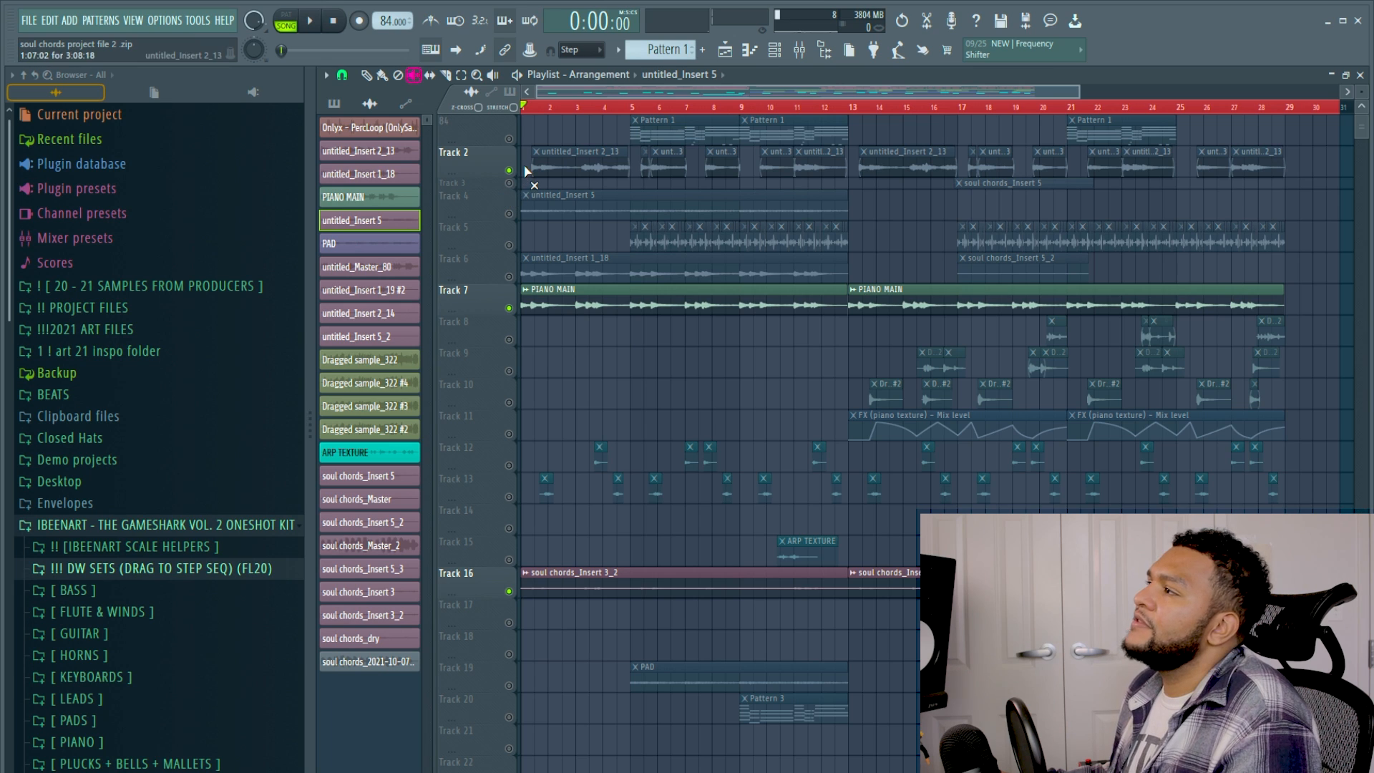
Step: Unmute the untitled_Insert 2_13 clips along Track 2 and toggle Track 7's mute state
{"action": "left_click_drag", "start_coordinate": [526, 170], "coordinate": [1257, 174]}
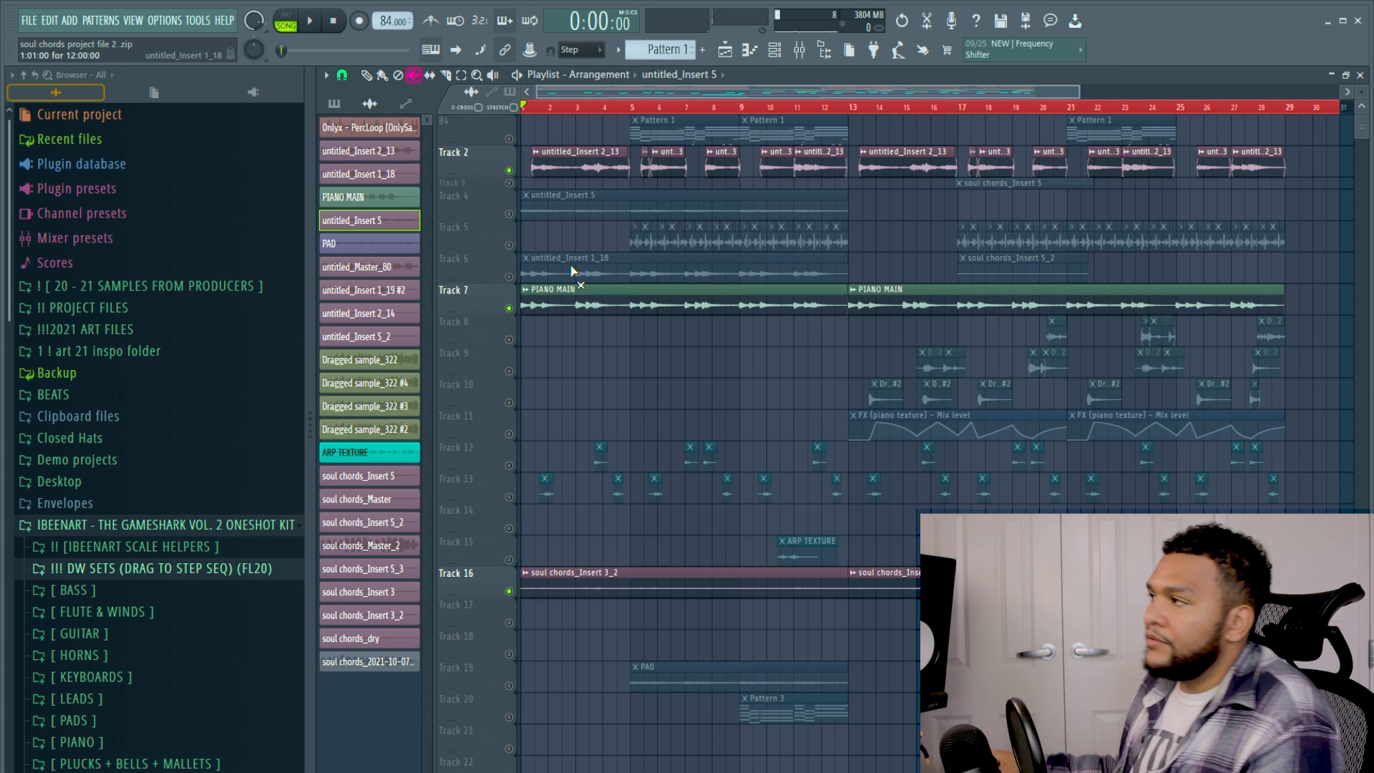
{"action": "left_click", "coordinate": [509, 308]}
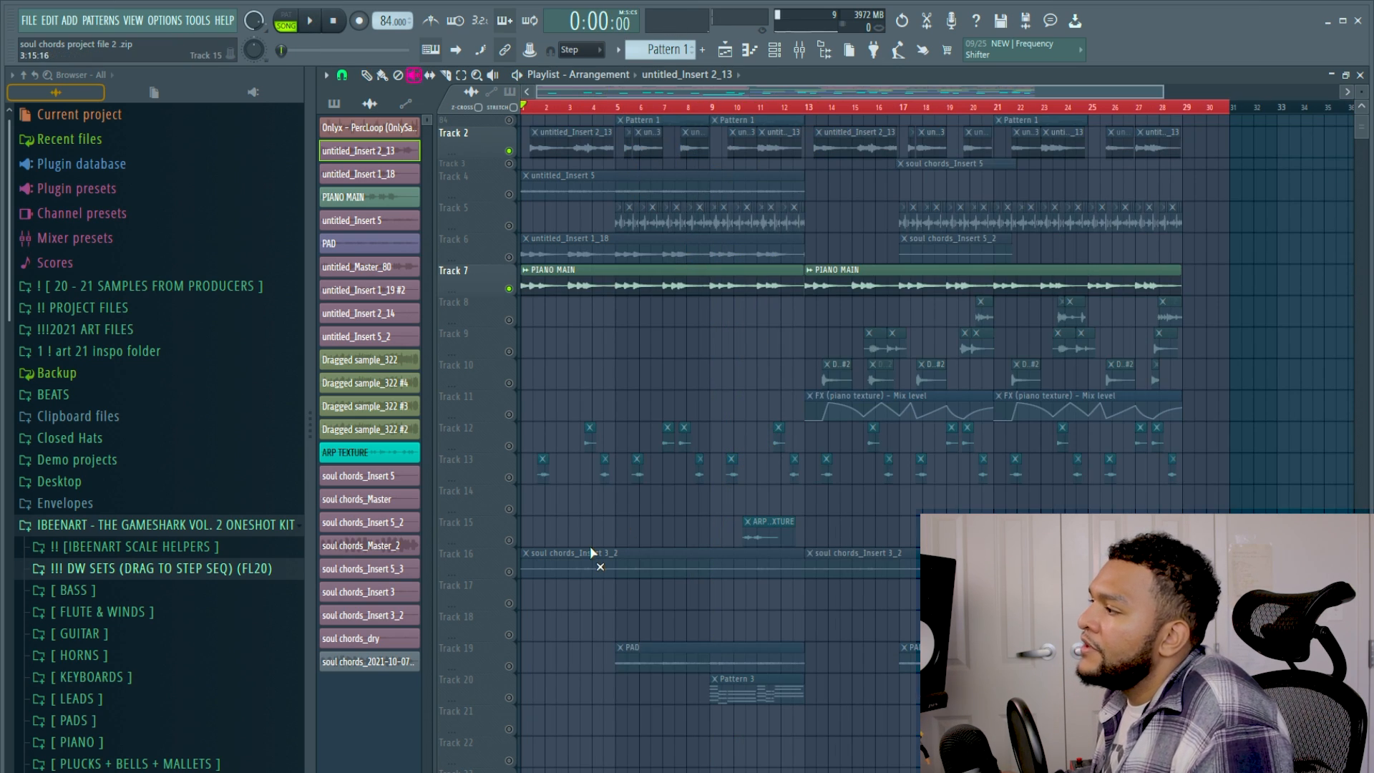
Step: Enable Track 16 and play its soul chords_Insert 3_2 clip together with PIANO MAIN
{"action": "left_click", "coordinate": [508, 574]}
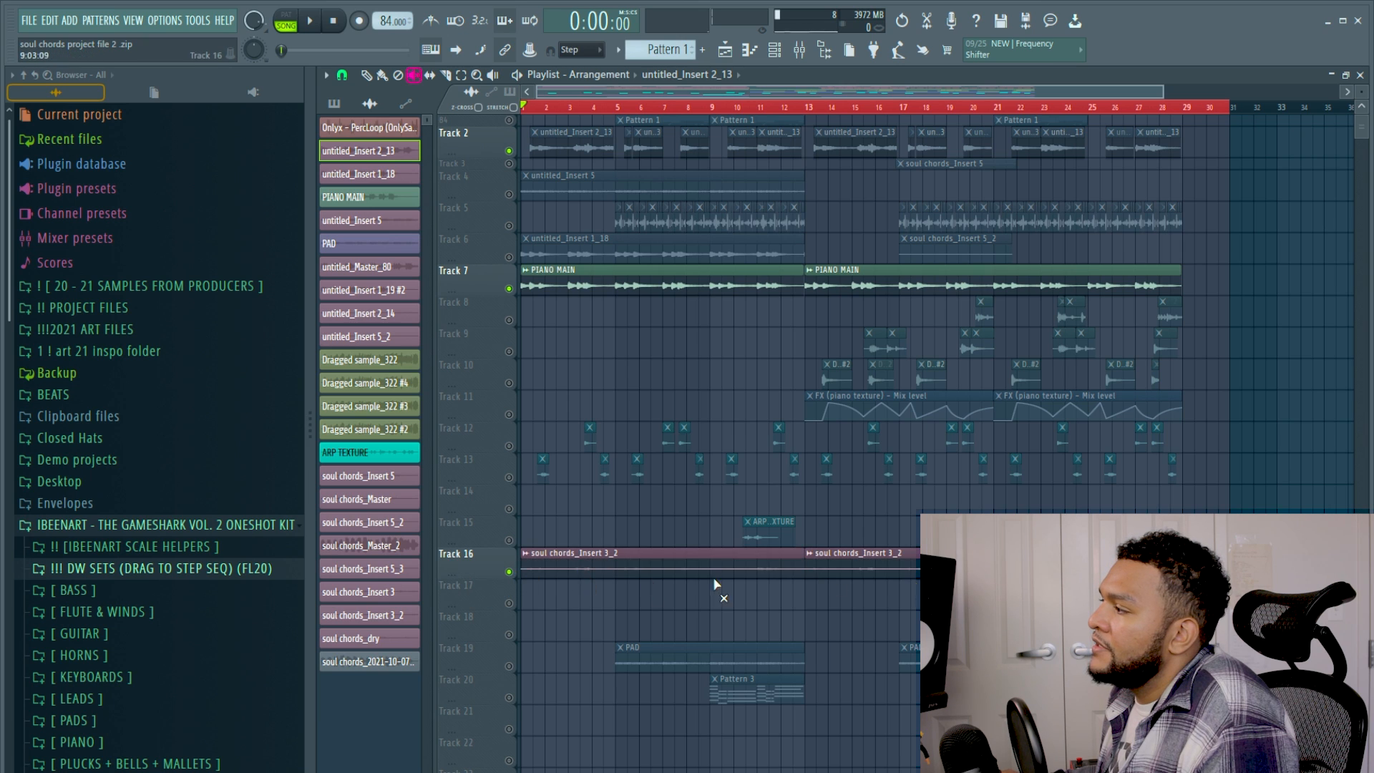
{"action": "key", "text": "p"}
{"action": "left_click", "coordinate": [693, 561]}
{"action": "key", "text": "space"}
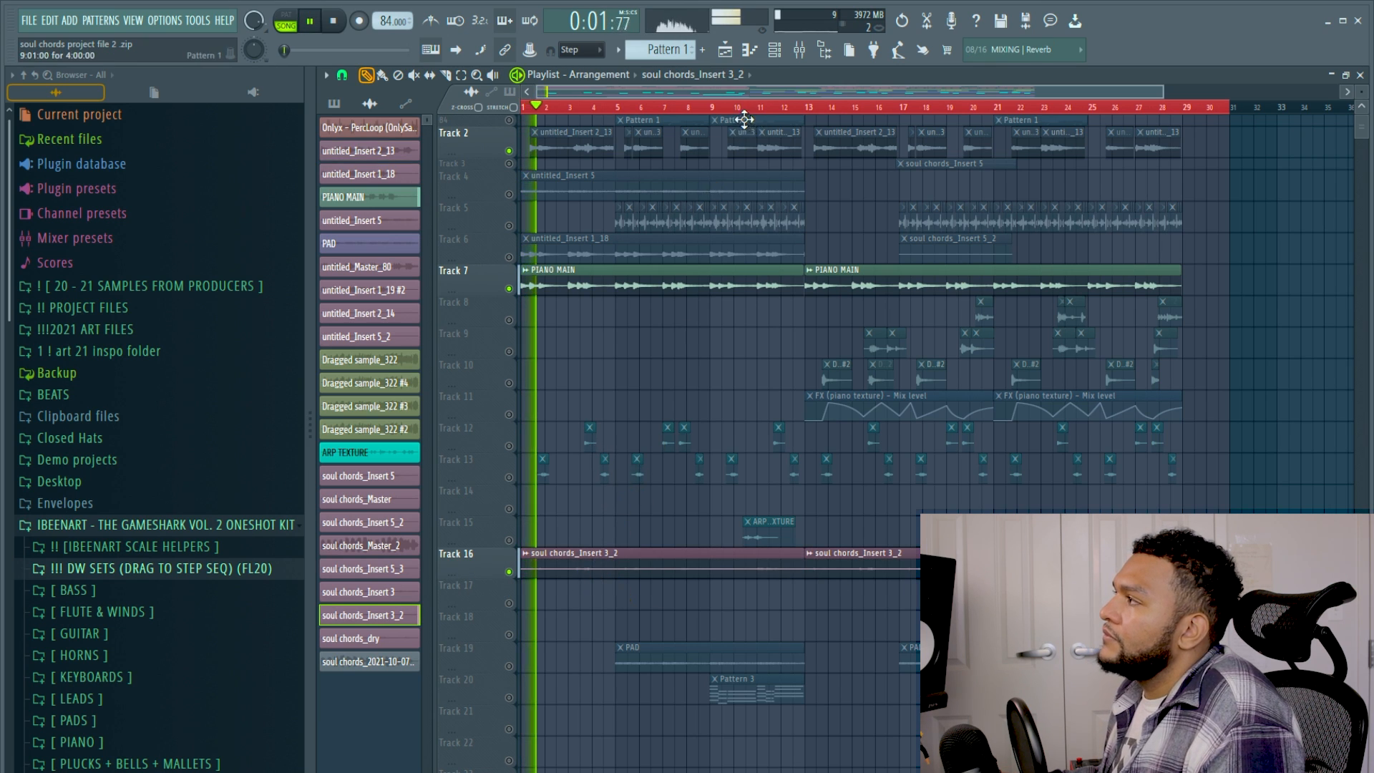
Step: Increase Track 16's height to inspect the soul chords_Insert 3_2 waveform, and stop playback
{"action": "scroll", "coordinate": [741, 92], "scroll_direction": "up", "scroll_amount": 3}
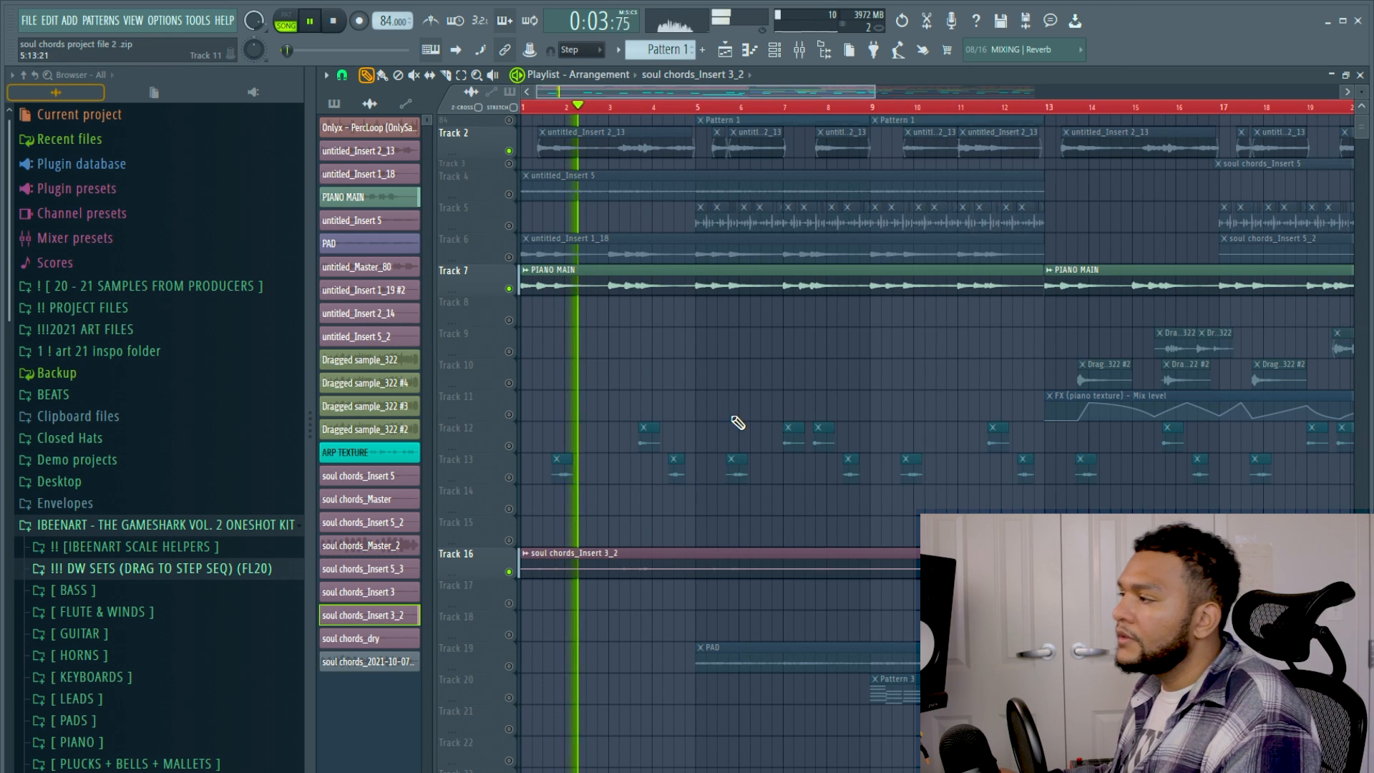
{"action": "left_click_drag", "start_coordinate": [469, 576], "coordinate": [513, 703]}
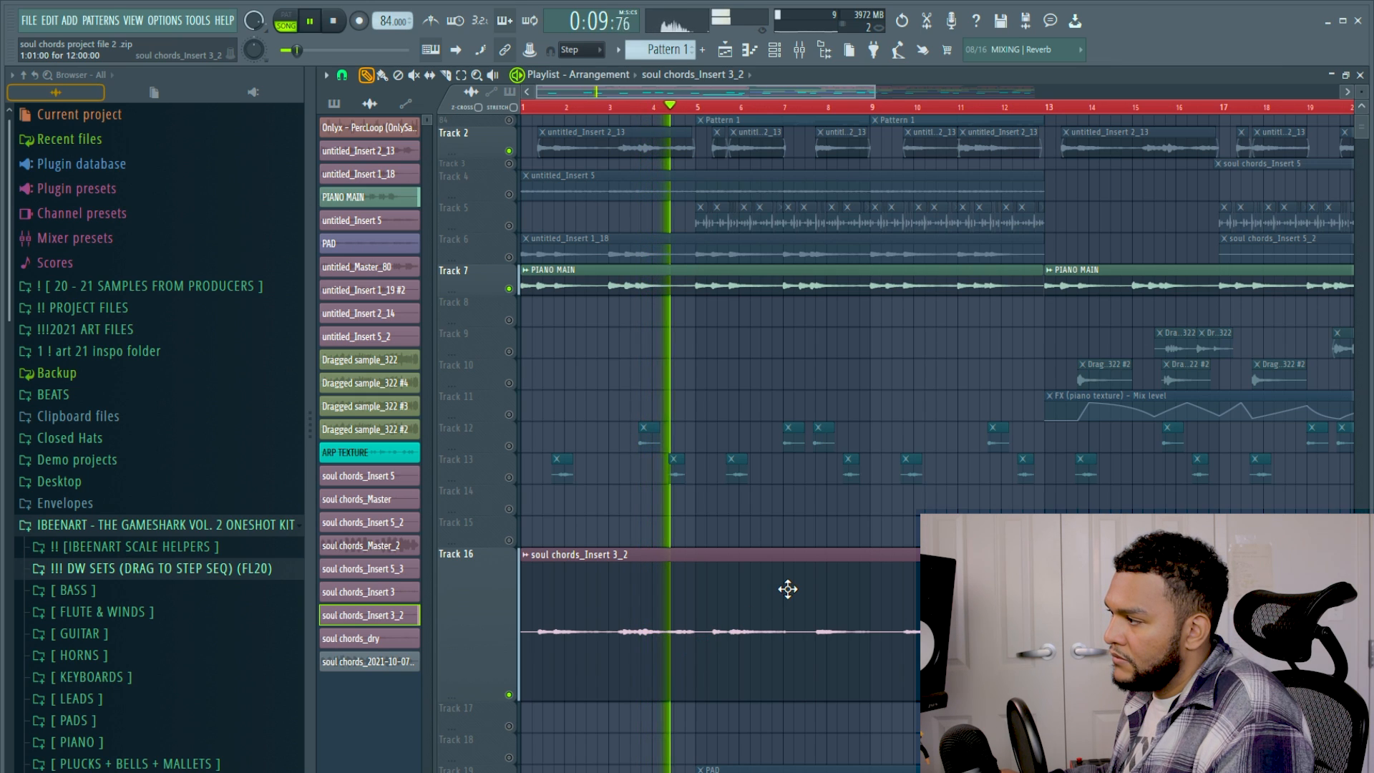
{"action": "key", "text": "space"}
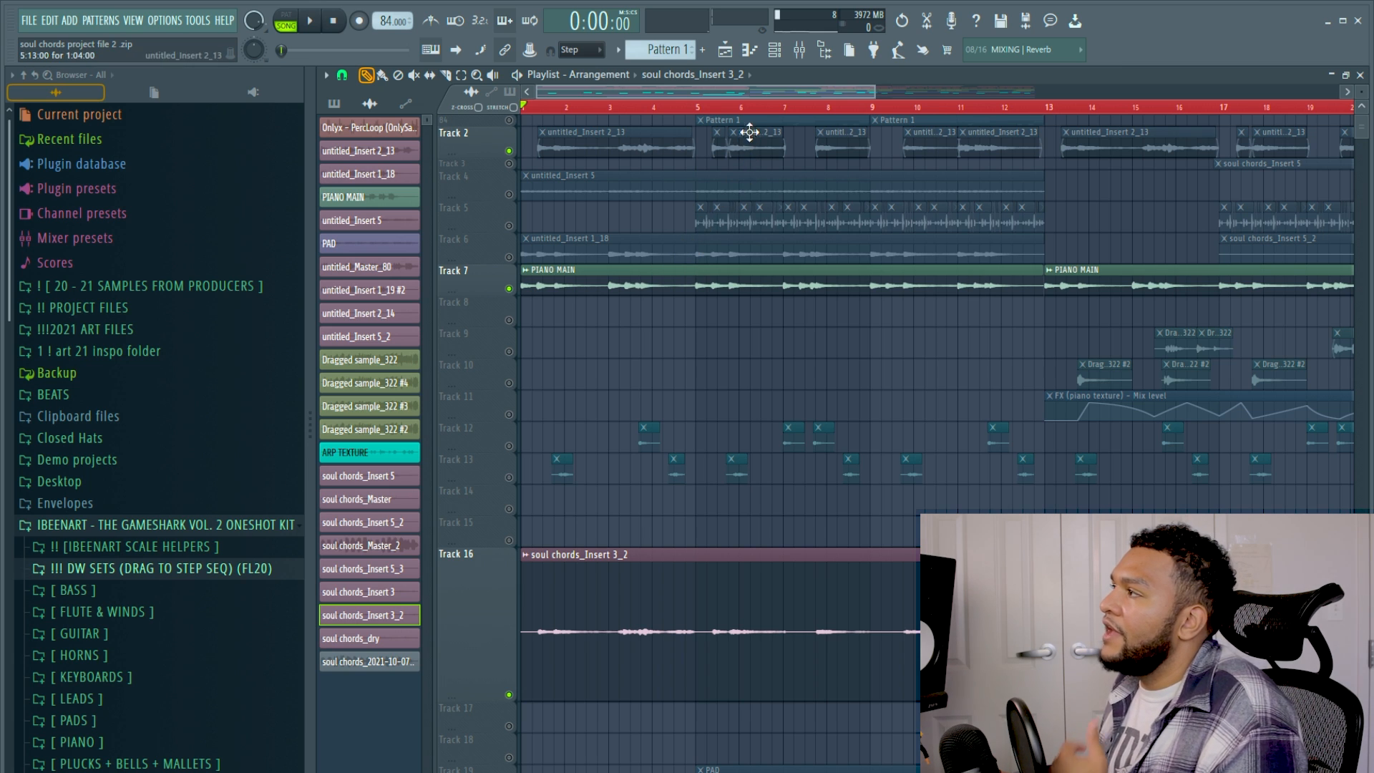
{"action": "scroll", "coordinate": [752, 96], "scroll_direction": "down", "scroll_amount": 1}
{"action": "left_click_drag", "start_coordinate": [915, 92], "coordinate": [746, 92]}
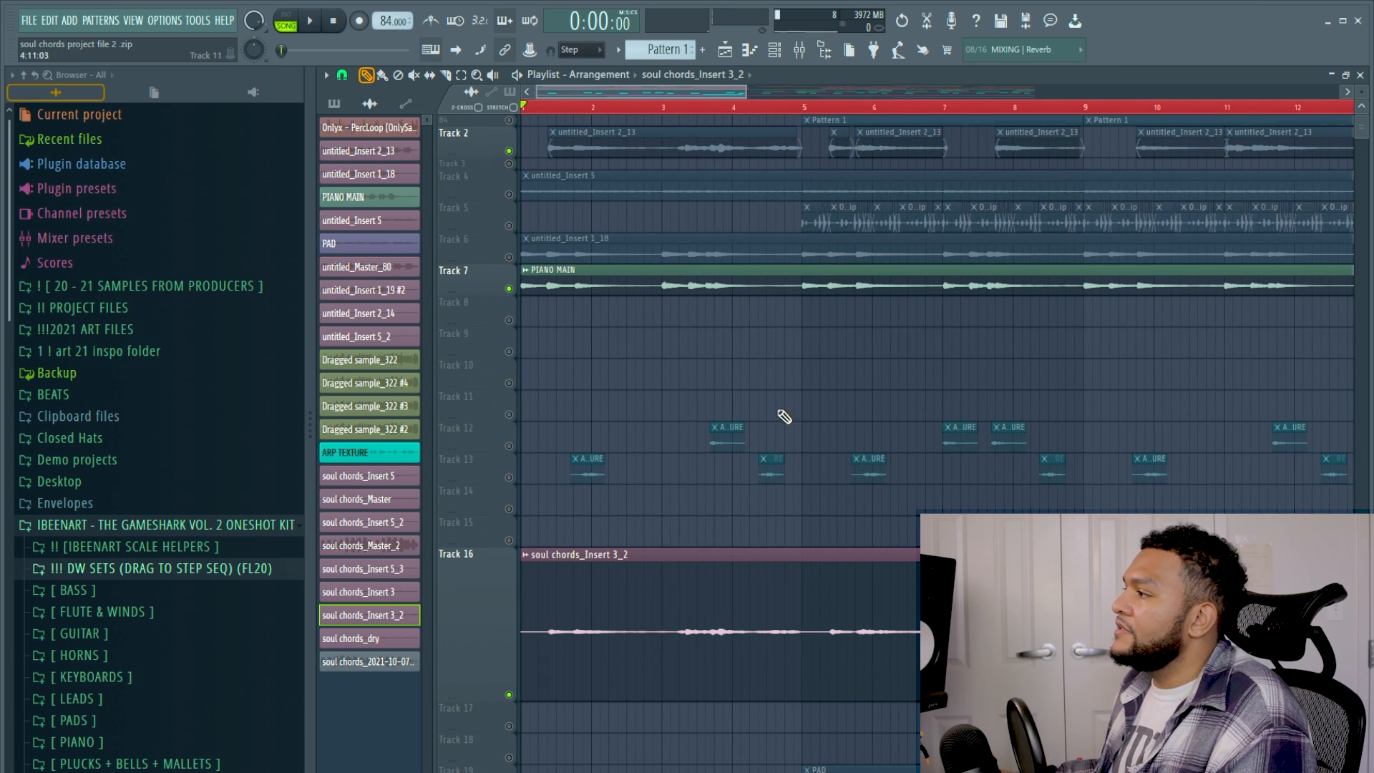
Step: Play Pattern 2 and open the [PAD] LIMES (BRIGHT) (ART) channel settings, clear of the channel names
{"action": "scroll", "coordinate": [647, 121], "scroll_direction": "down", "scroll_amount": 3}
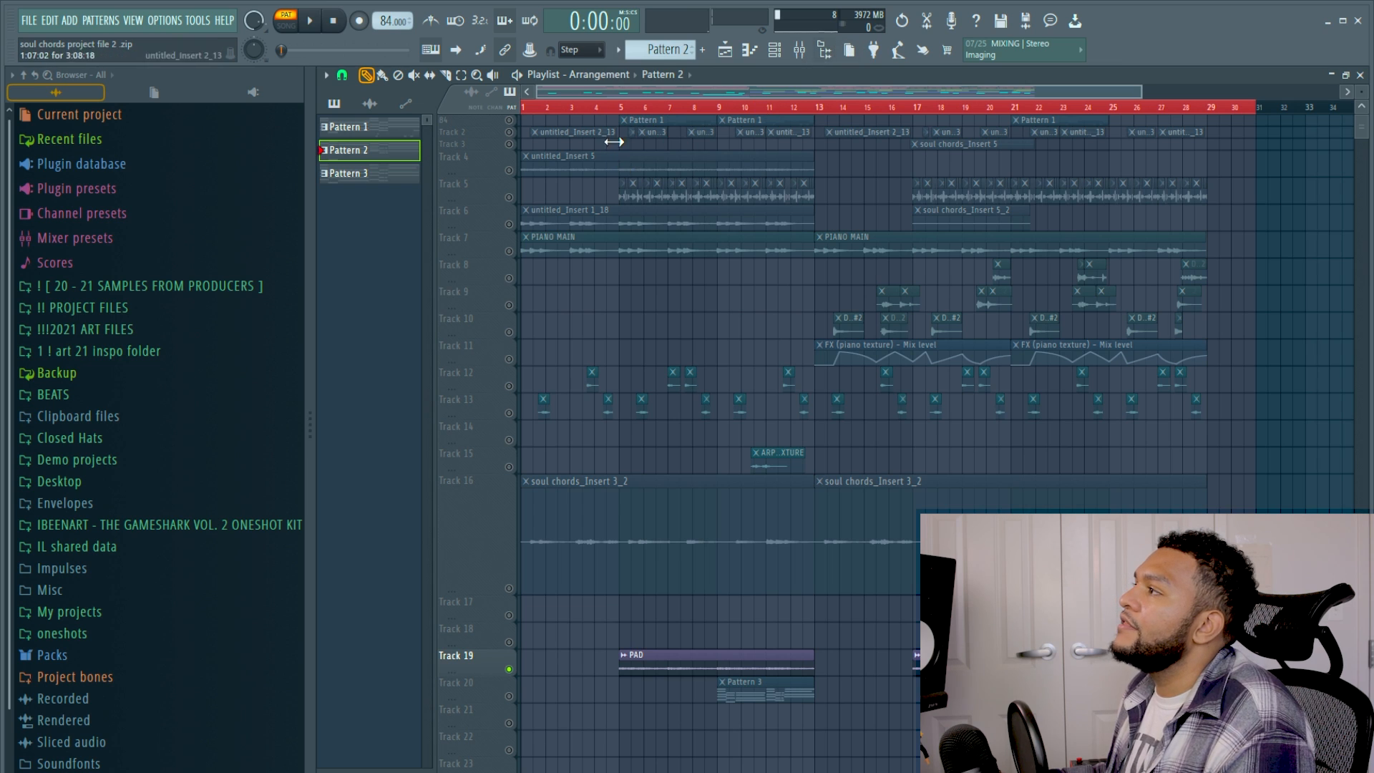
{"action": "left_click", "coordinate": [620, 108]}
{"action": "key", "text": "space"}
{"action": "key", "text": "F6"}
{"action": "left_click", "coordinate": [588, 323]}
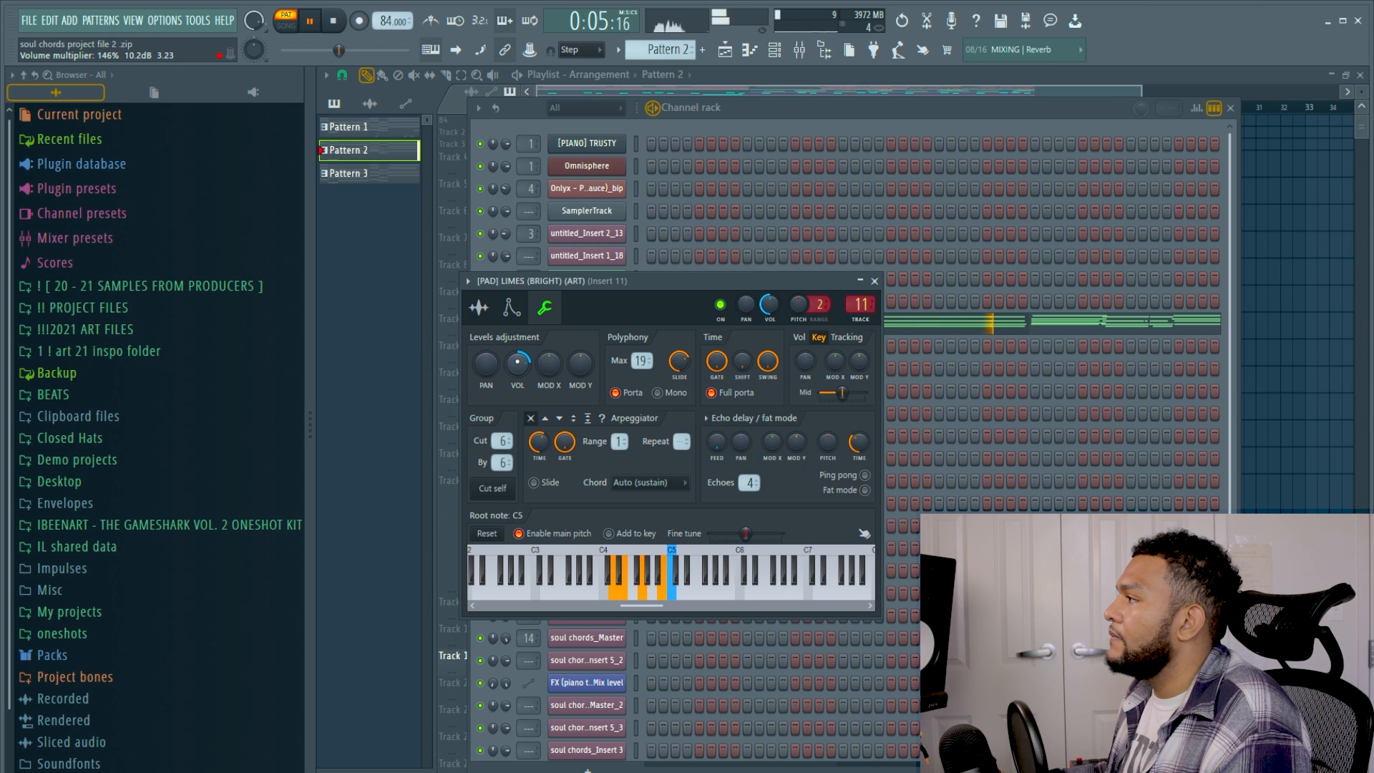
{"action": "left_click_drag", "start_coordinate": [629, 285], "coordinate": [863, 279]}
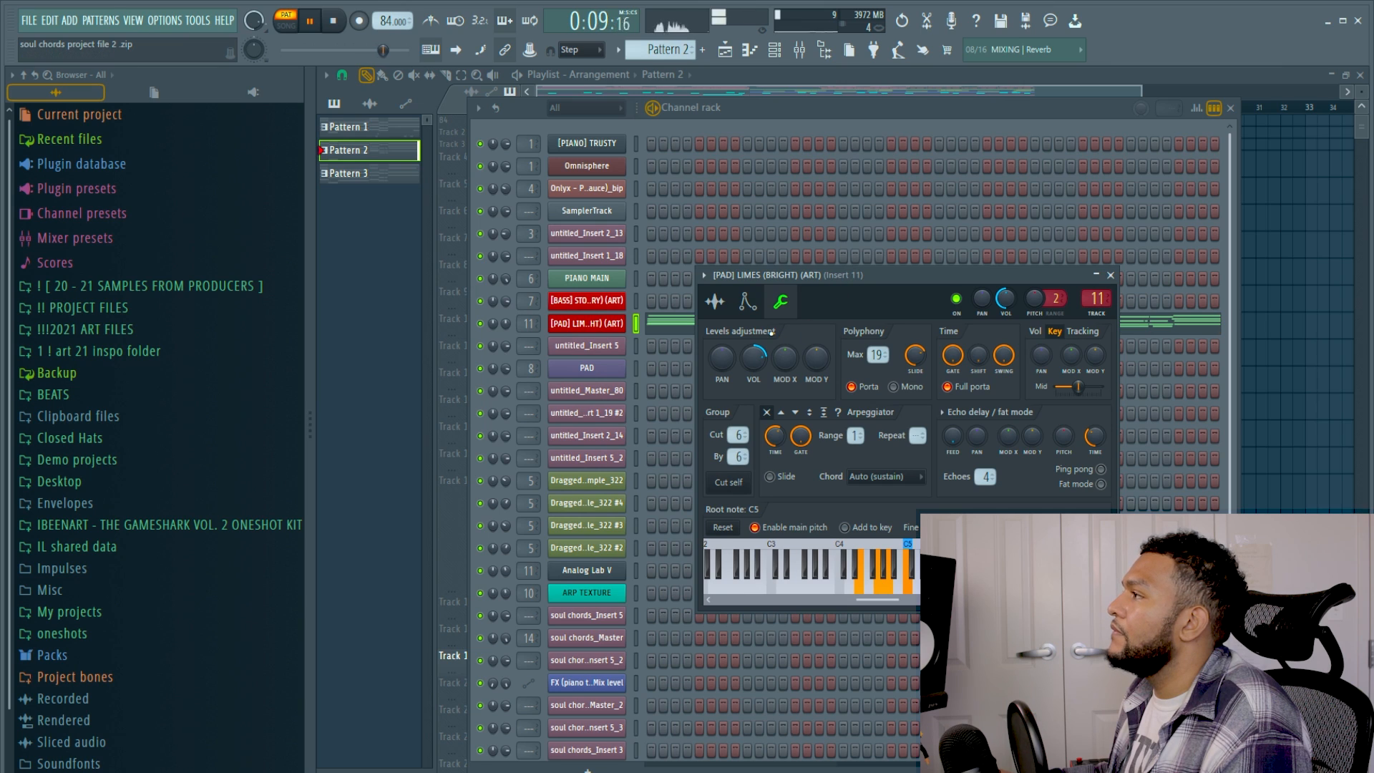
{"action": "key", "text": "space"}
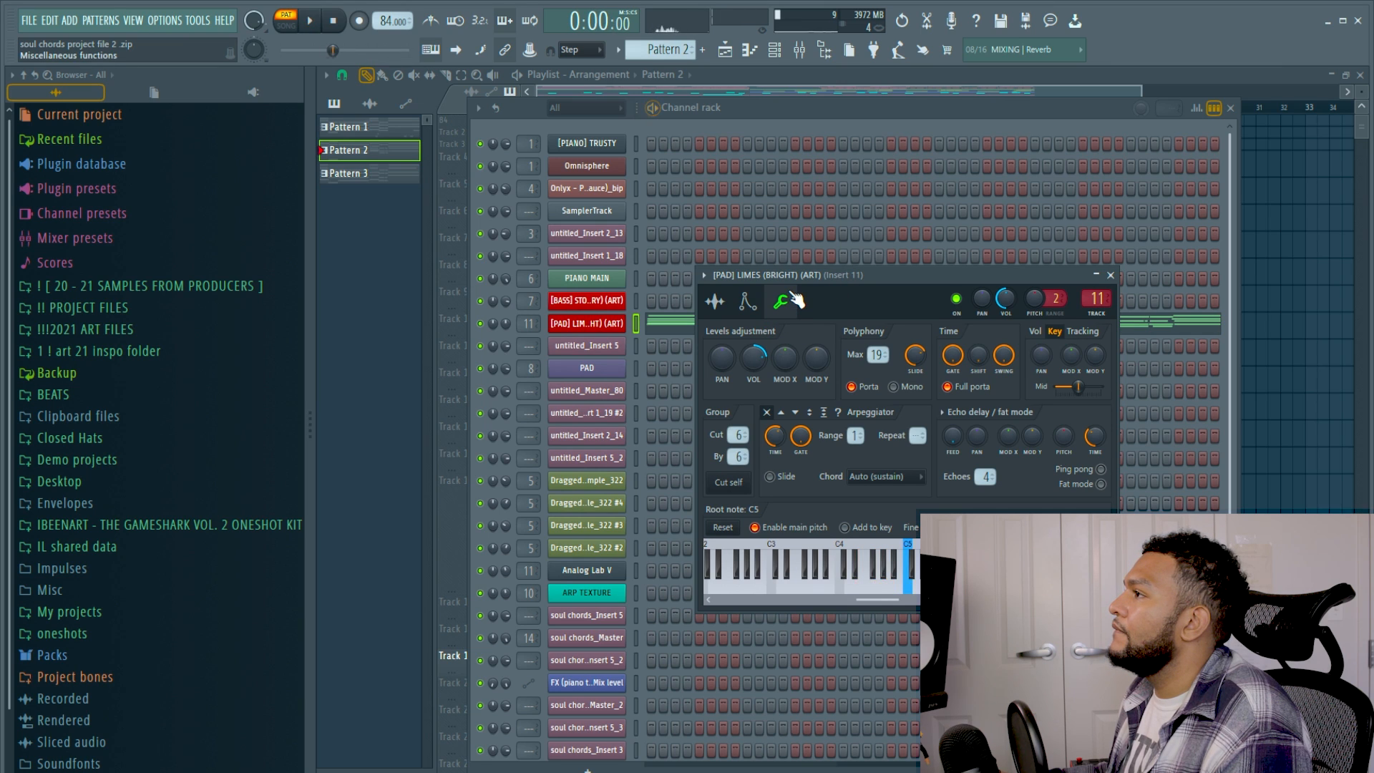
Step: Check the pad channel's sample settings and its miscellaneous functions
{"action": "left_click_drag", "start_coordinate": [796, 300], "coordinate": [768, 298]}
{"action": "left_click", "coordinate": [689, 300]}
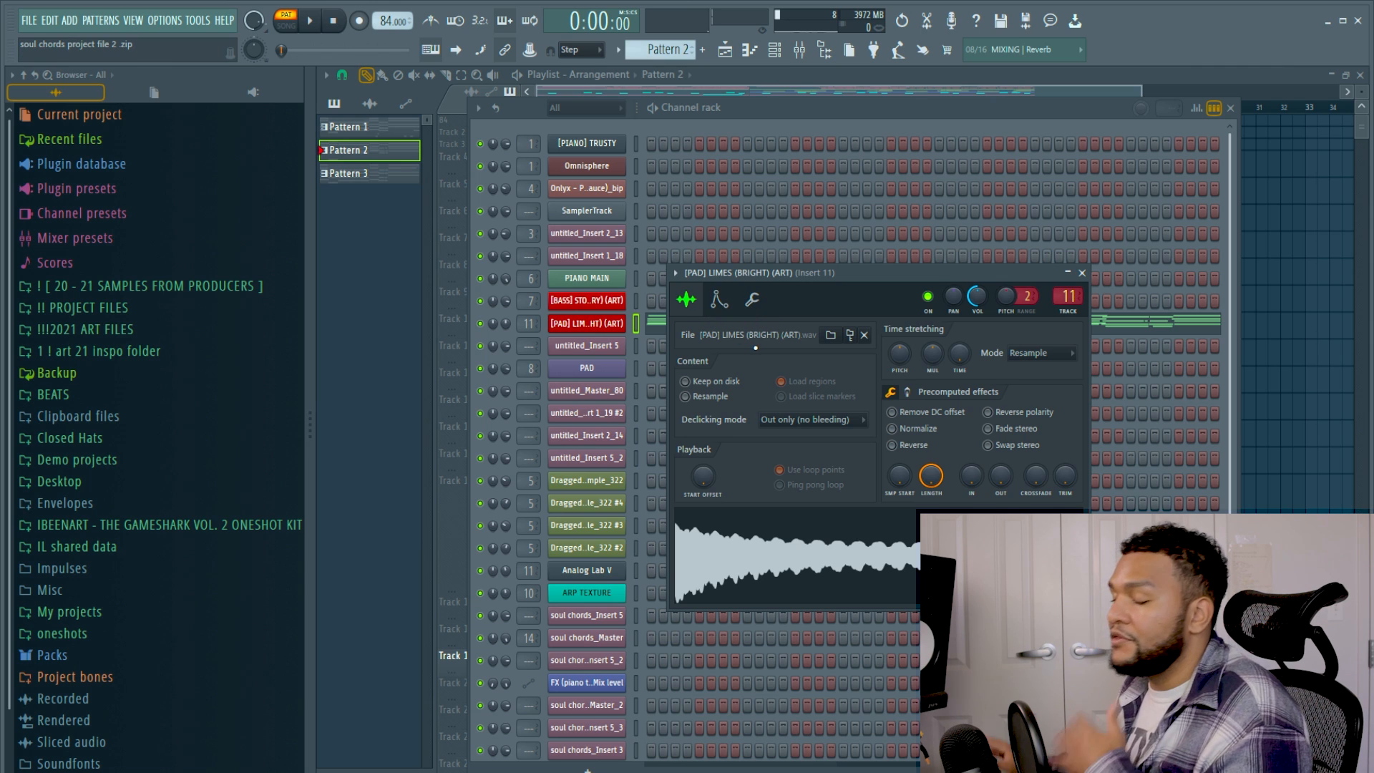
{"action": "left_click", "coordinate": [752, 299]}
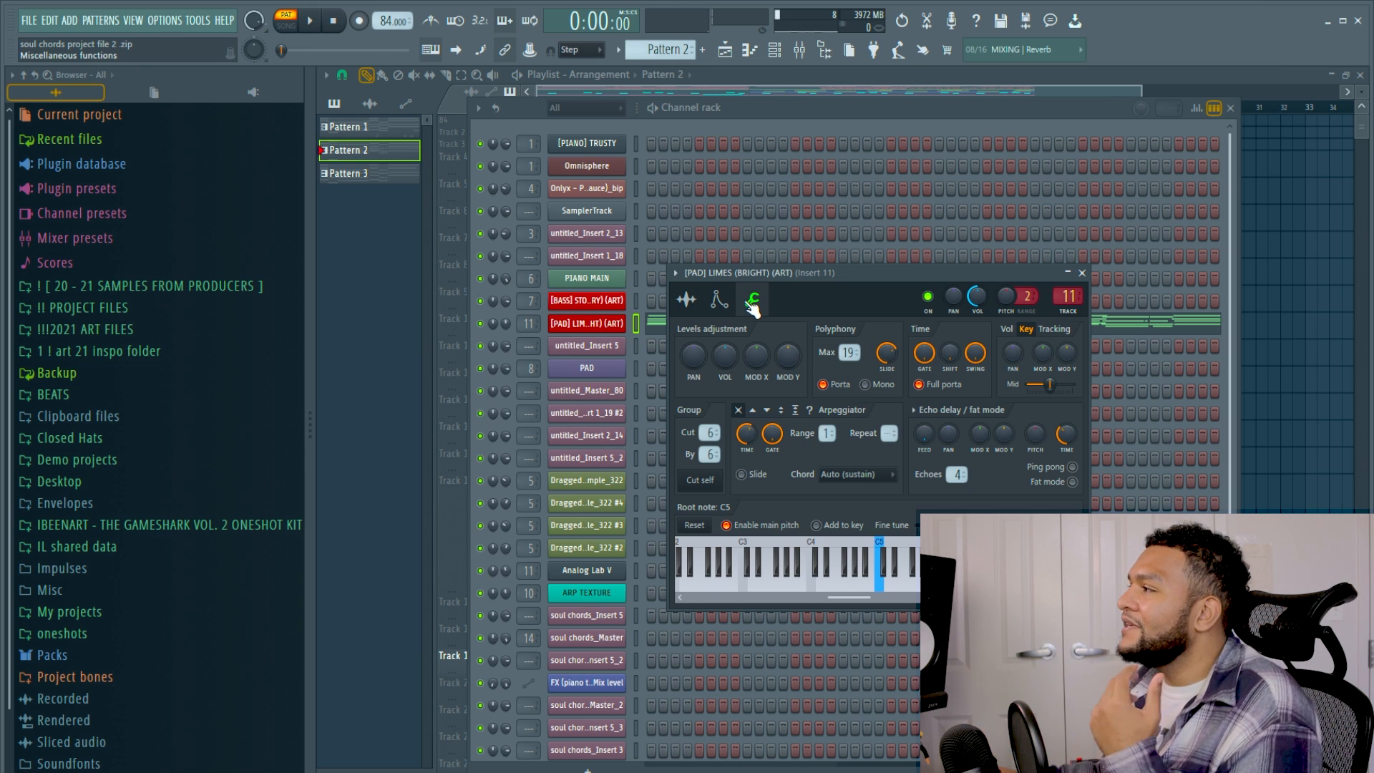
Step: Examine the pad channel's Volume envelope and LFO settings alongside its miscellaneous functions
{"action": "left_click", "coordinate": [715, 302]}
{"action": "left_click_drag", "start_coordinate": [767, 277], "coordinate": [748, 204]}
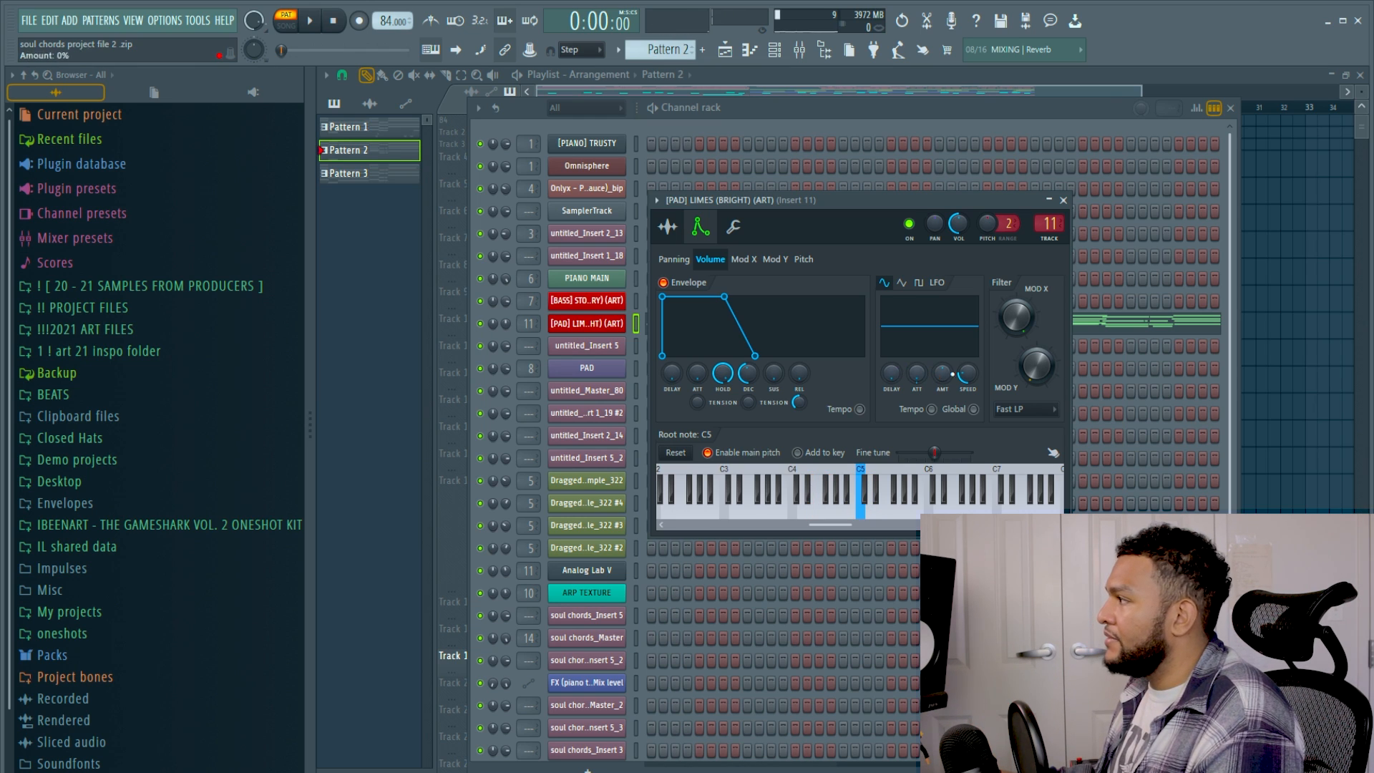
{"action": "left_click", "coordinate": [732, 227]}
{"action": "left_click", "coordinate": [700, 228]}
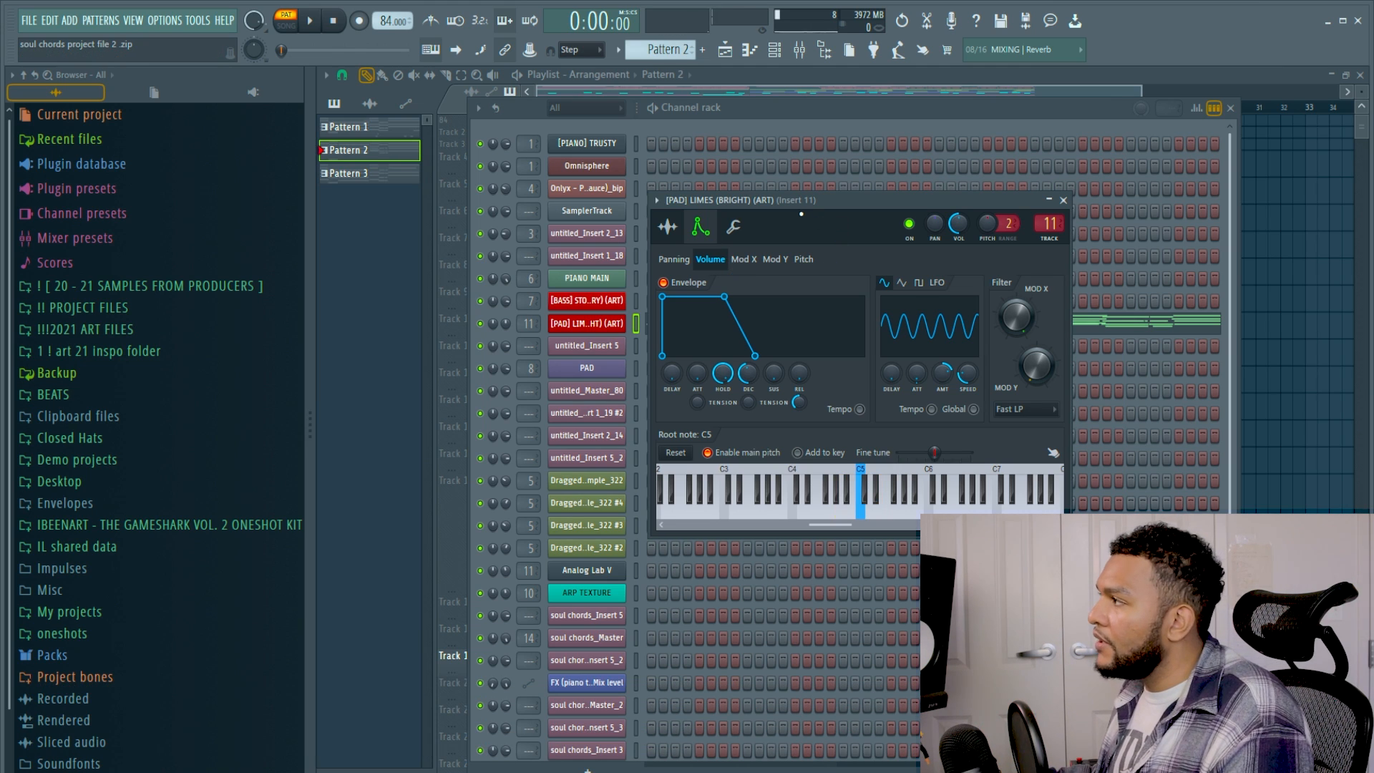
{"action": "left_click_drag", "start_coordinate": [797, 203], "coordinate": [784, 212]}
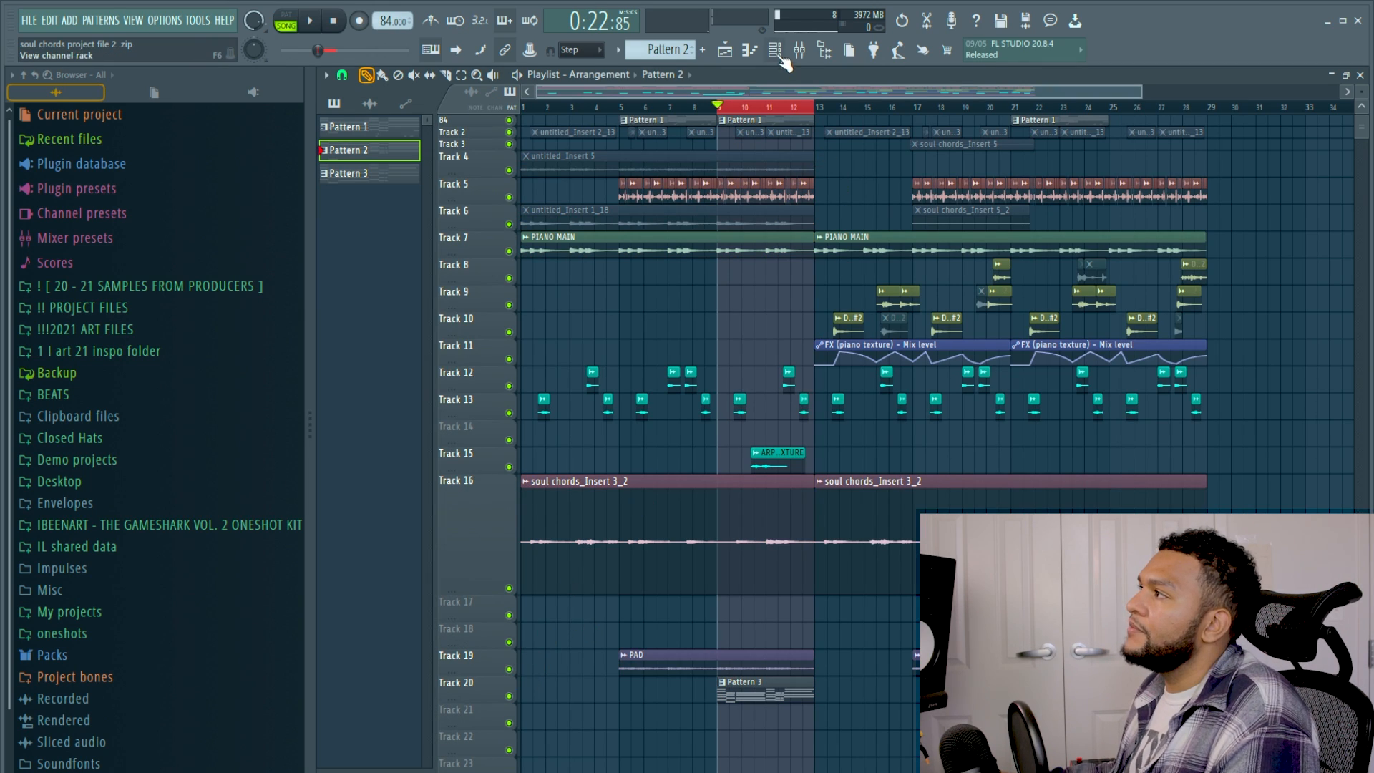
Step: Open the Analog Lab V channel from the channel rack and inspect its Night Nurce preset
{"action": "left_click", "coordinate": [799, 51]}
{"action": "left_click", "coordinate": [774, 51]}
{"action": "left_click", "coordinate": [607, 499]}
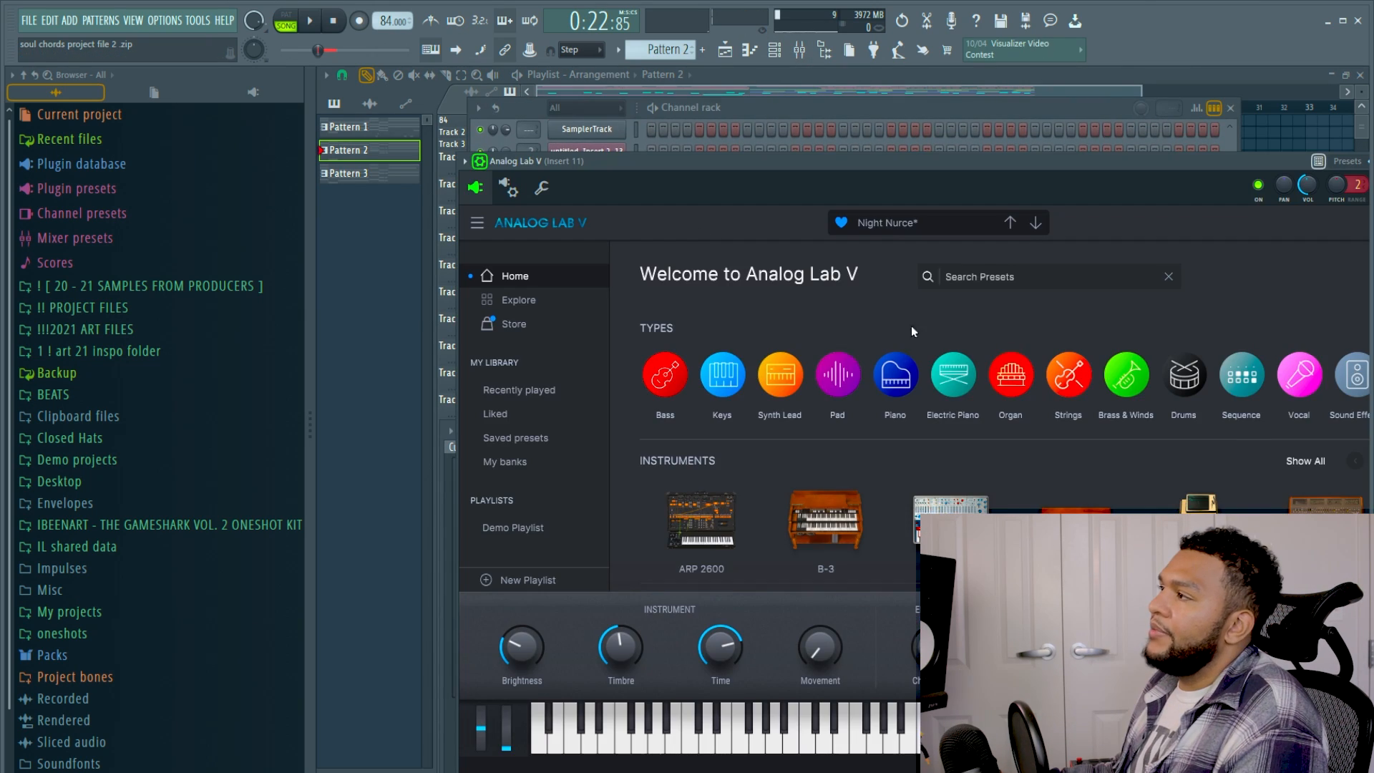
{"action": "left_click_drag", "start_coordinate": [860, 161], "coordinate": [662, 151]}
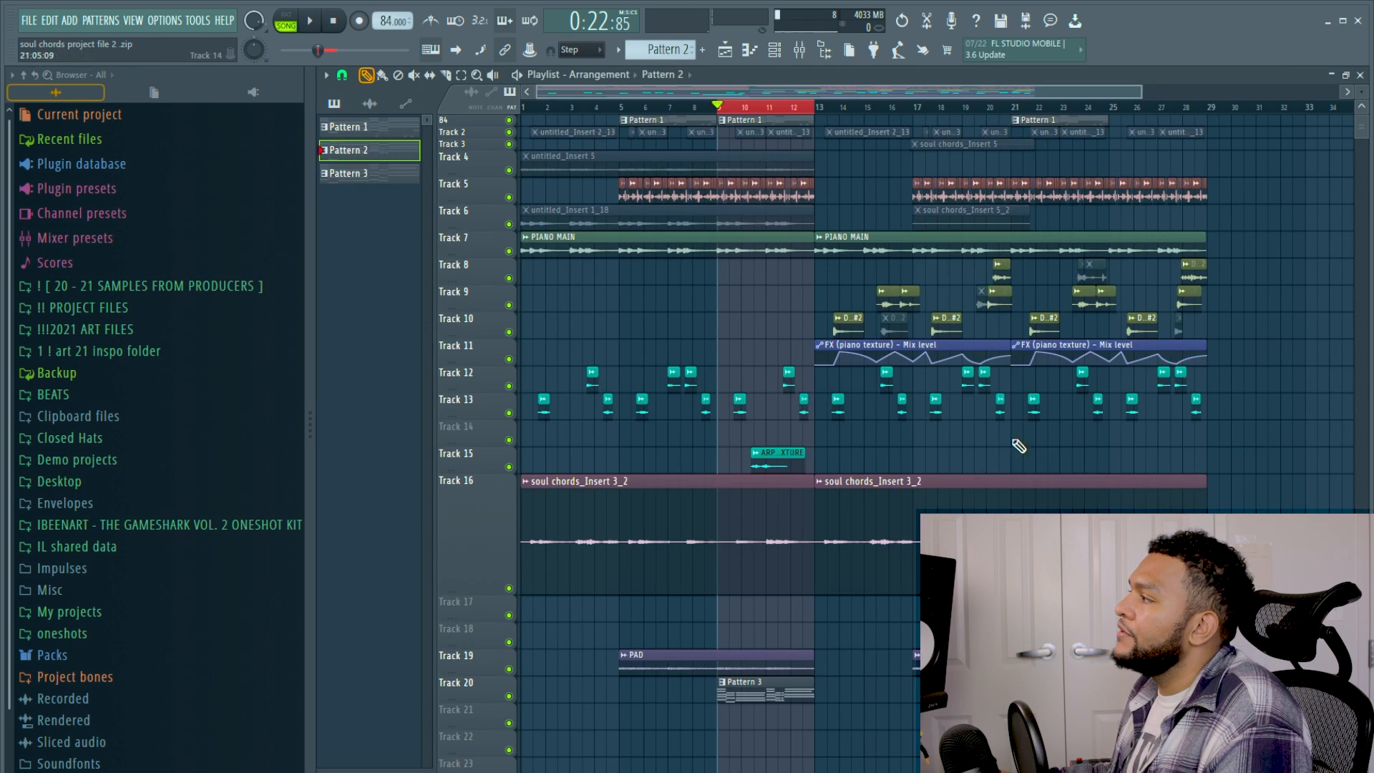
Step: Examine the Fruity parametric EQ 2 on mixer Insert 11 while the arrangement plays, and stop playback
{"action": "key", "text": "space"}
{"action": "left_click", "coordinate": [776, 51]}
{"action": "left_click", "coordinate": [799, 50]}
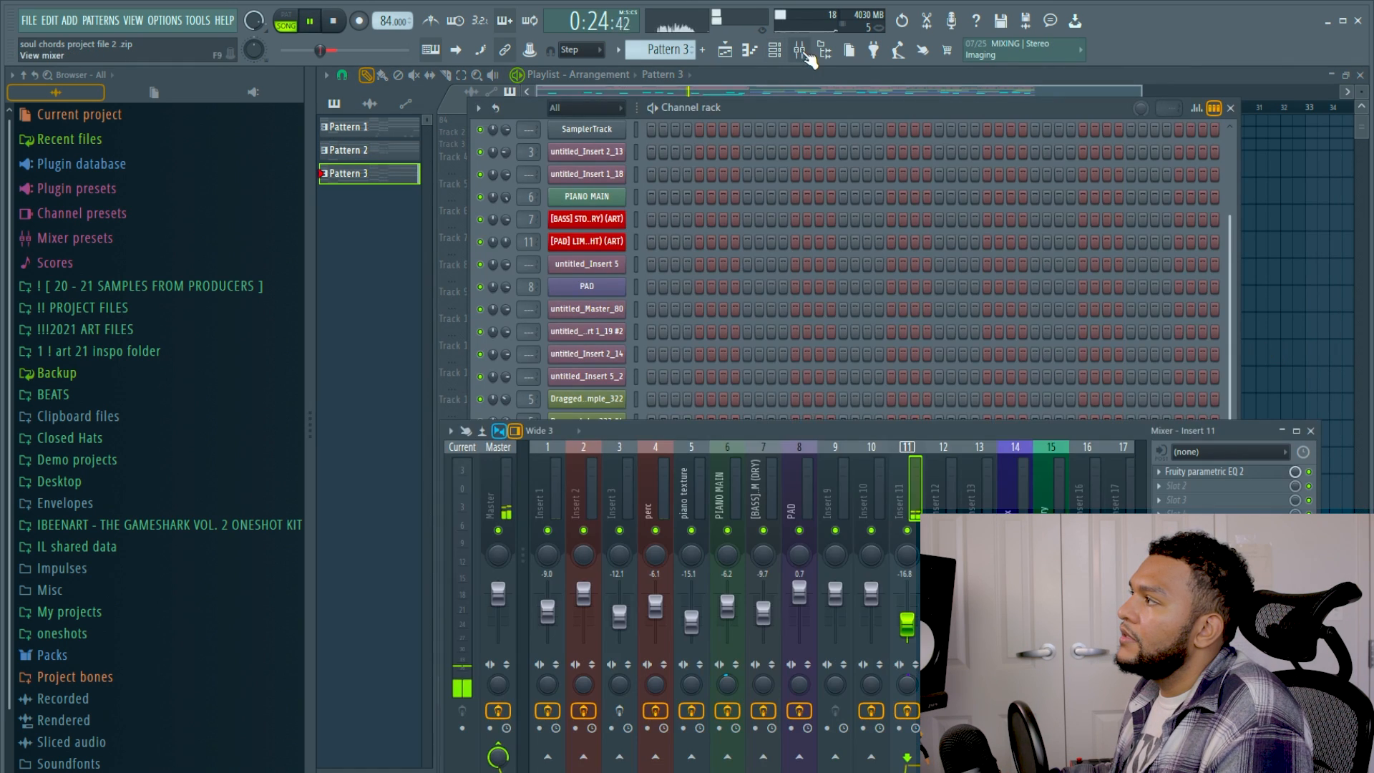
{"action": "left_click", "coordinate": [1202, 472]}
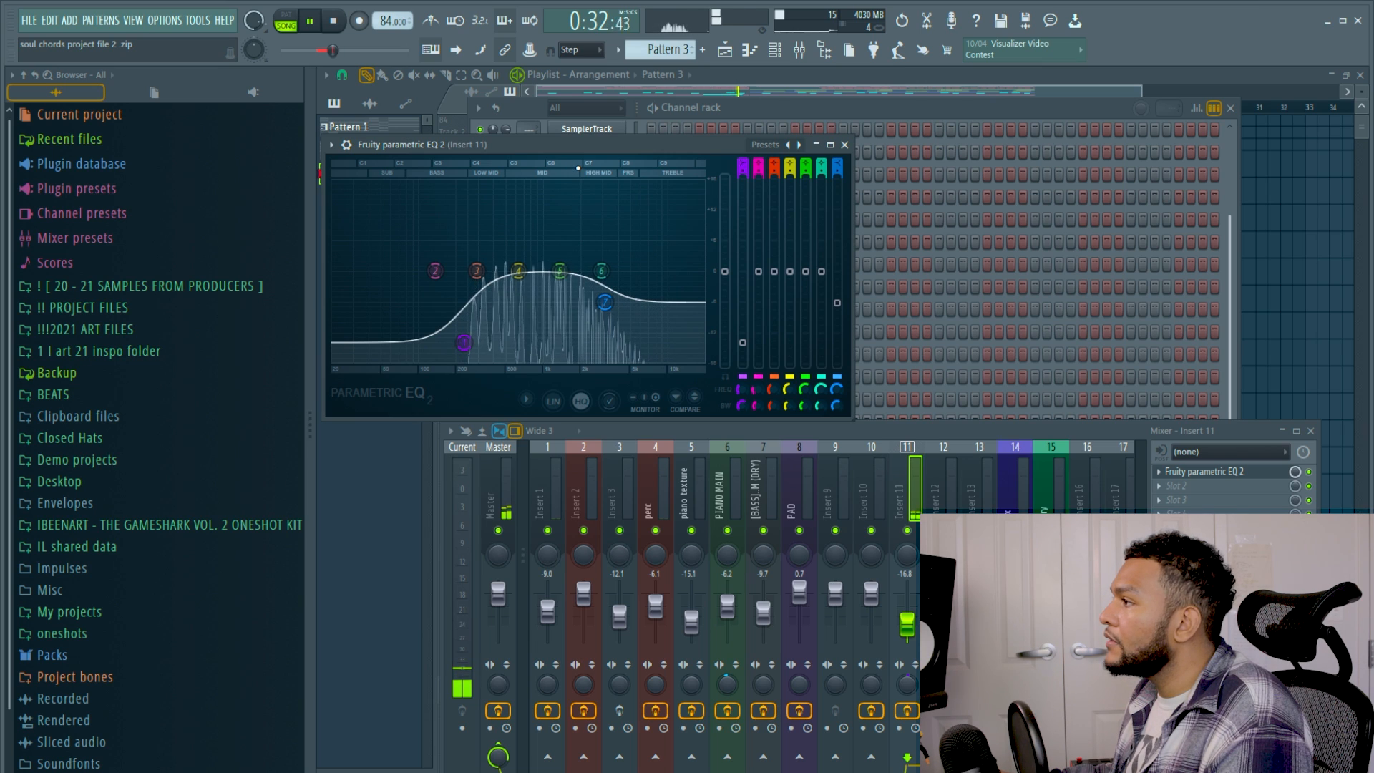
{"action": "key", "text": "F5"}
{"action": "key", "text": "space"}
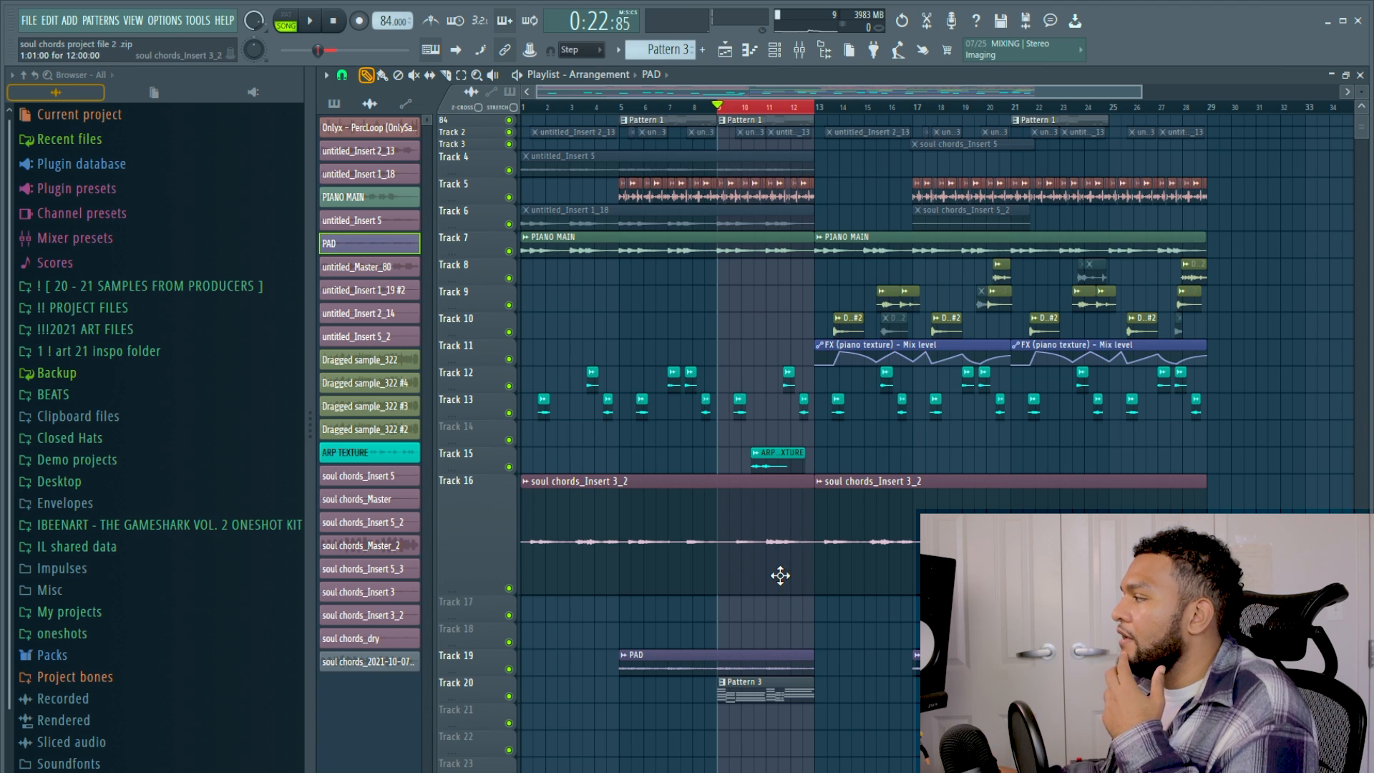
Step: Play the soloed Track 5 and open the Onlyx PercLoop clip's channel settings alongside the mixer
{"action": "key", "text": "ctrl+d"}
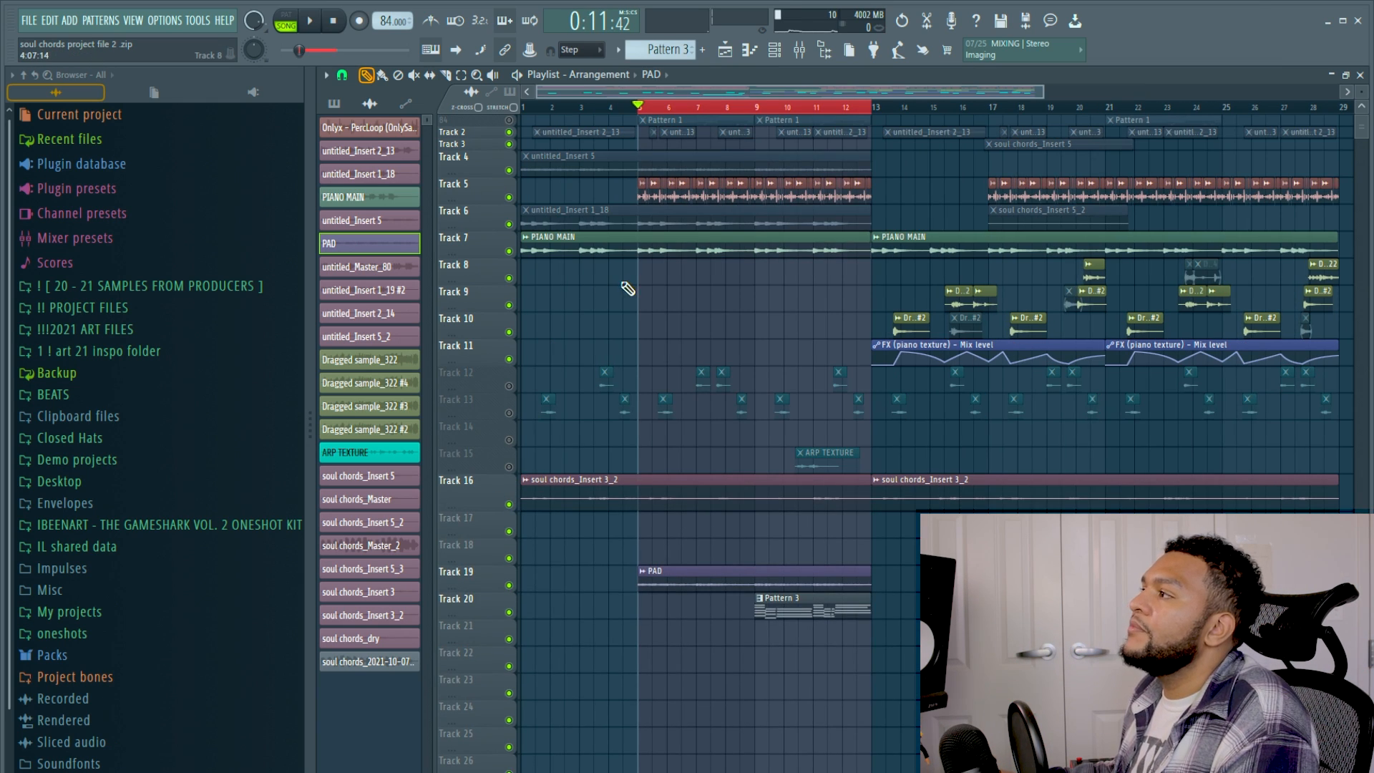
{"action": "key", "text": "space"}
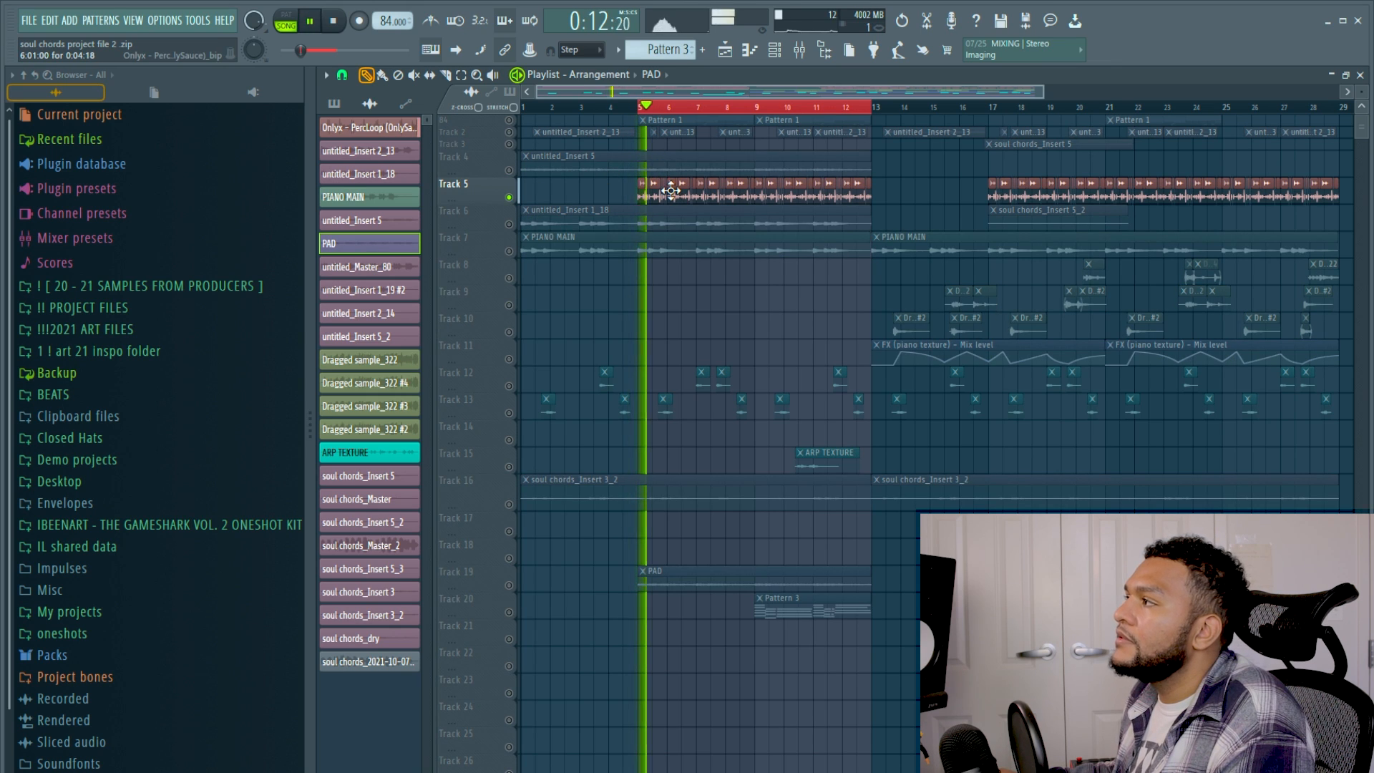
{"action": "double_click", "coordinate": [657, 186]}
{"action": "key", "text": "F9"}
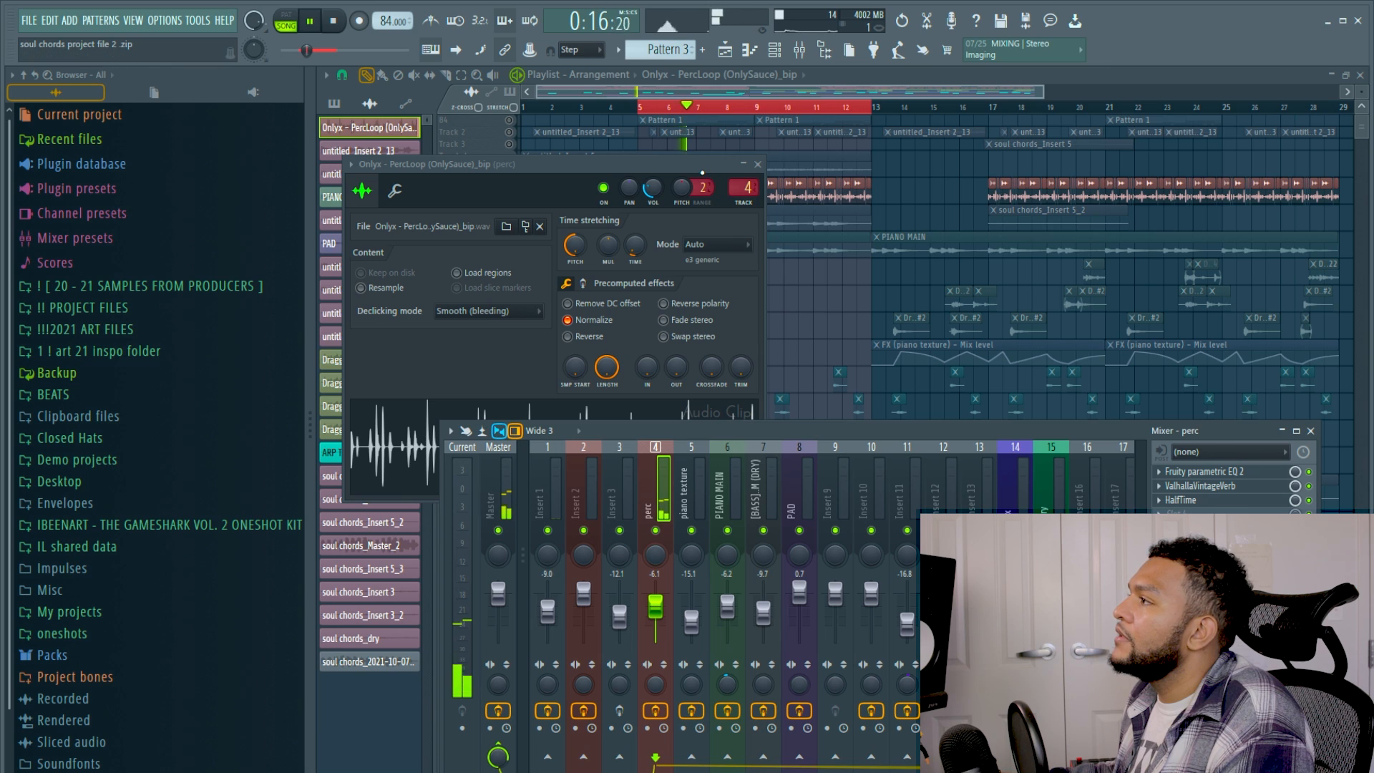
Step: Move the mixer clear of the lower area, bypass the perc track's effects and audition the loop dry
{"action": "left_click_drag", "start_coordinate": [545, 591], "coordinate": [541, 445]}
{"action": "key", "text": "space"}
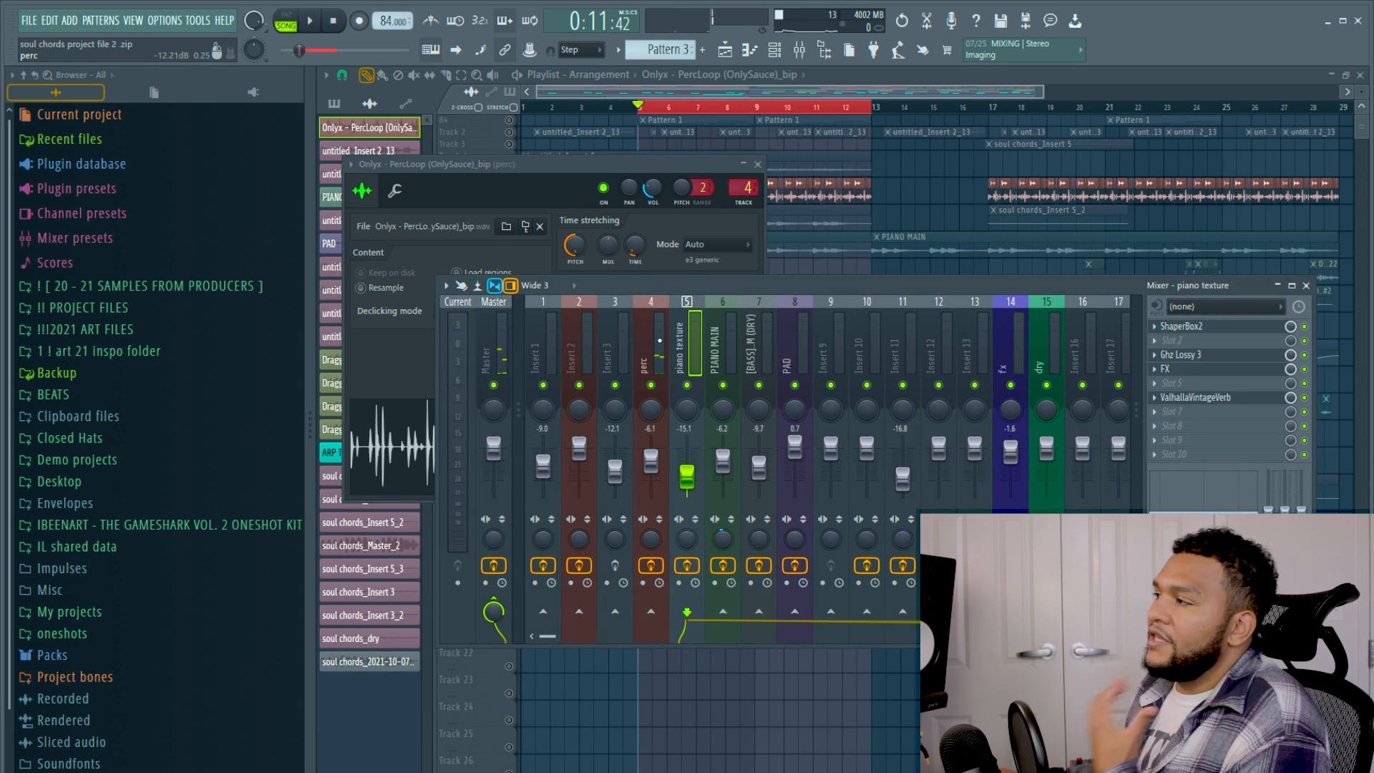
{"action": "left_click", "coordinate": [651, 565]}
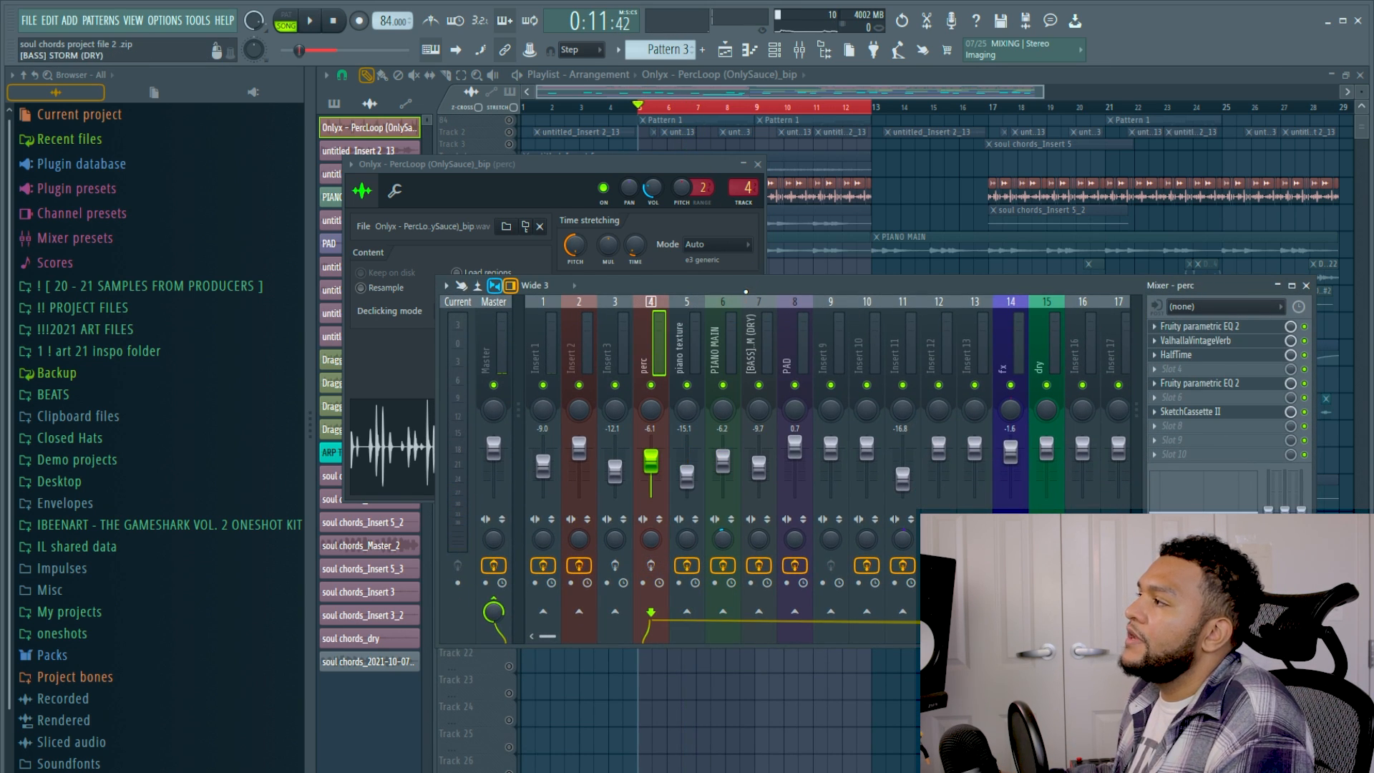
{"action": "key", "text": "space"}
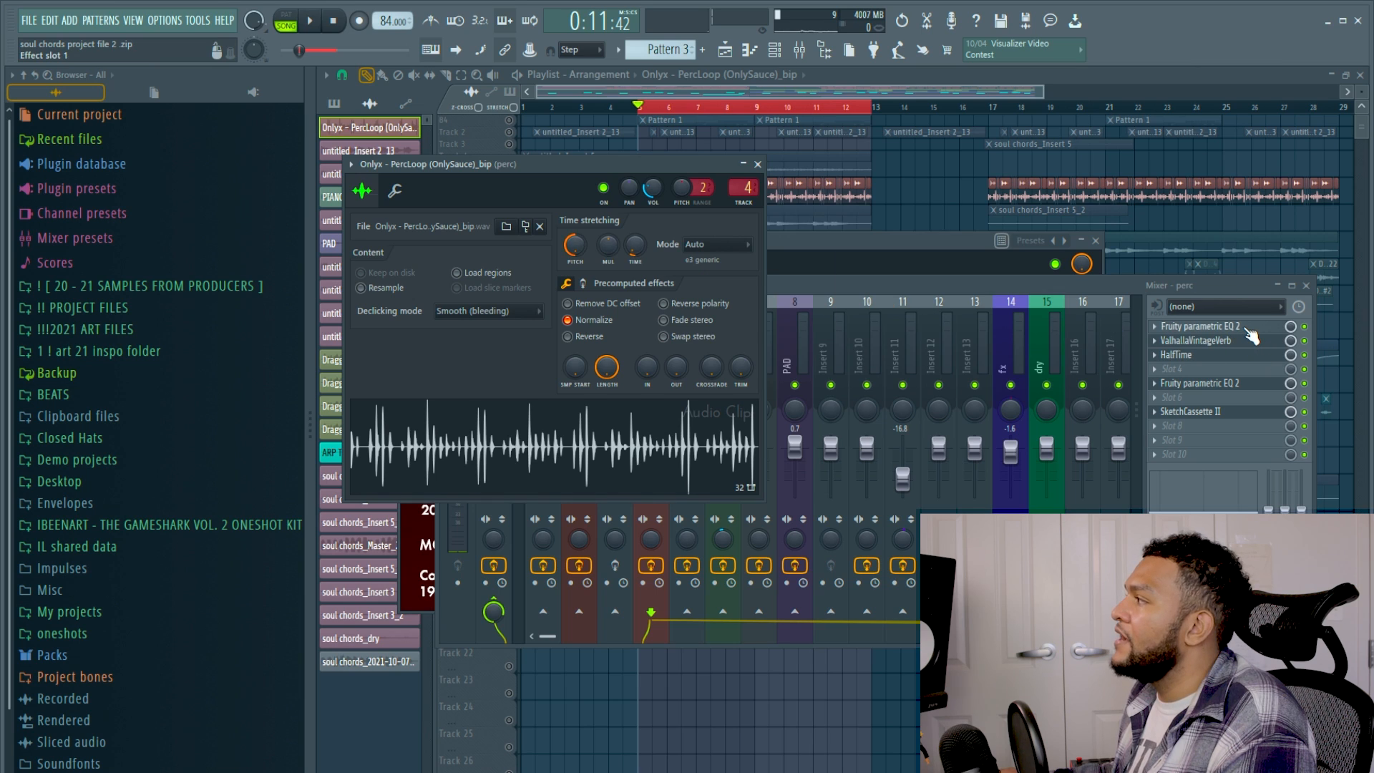
Step: Check the perc track's Fruity parametric EQ 2, ValhallaVintageVerb and HalfTime effects, play the processed loop, and close the open windows
{"action": "left_click", "coordinate": [1217, 327]}
{"action": "left_click", "coordinate": [1202, 341]}
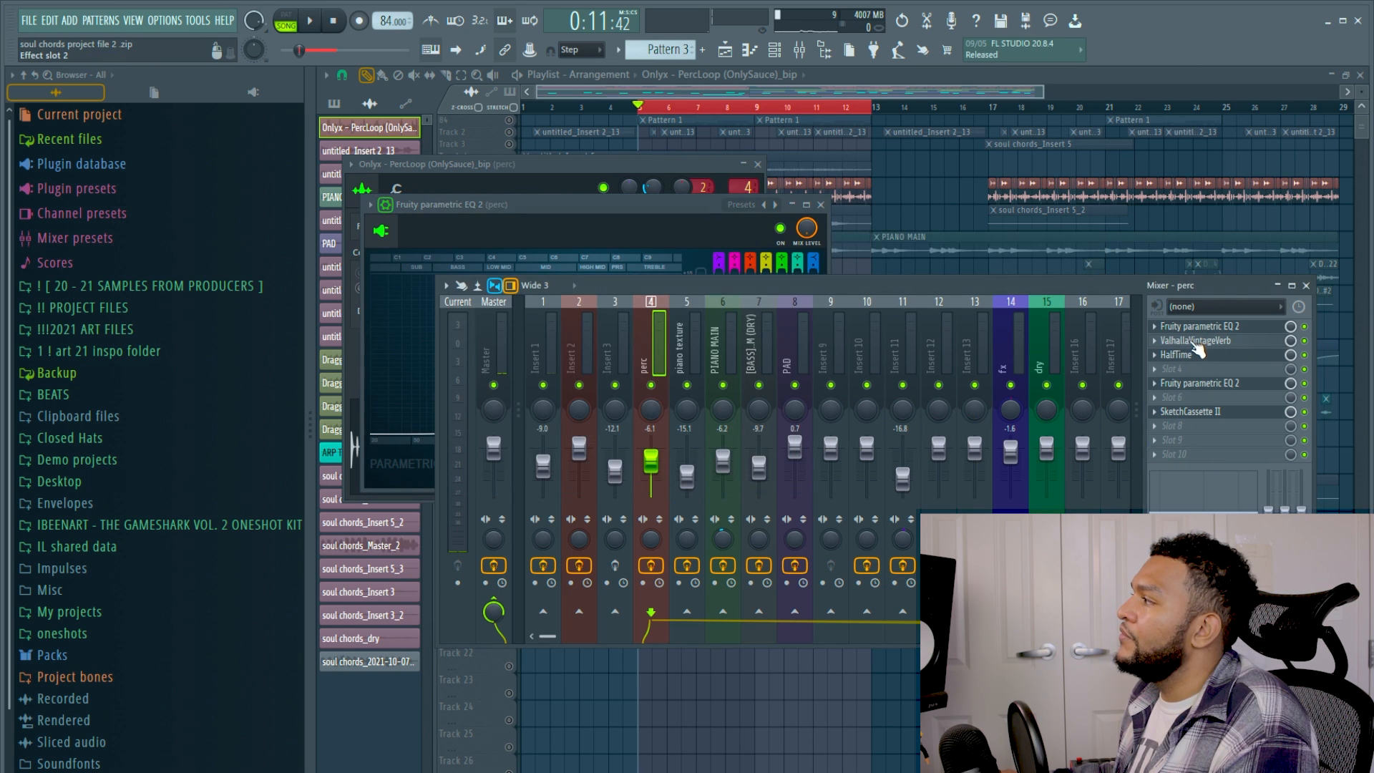
{"action": "left_click", "coordinate": [1189, 355]}
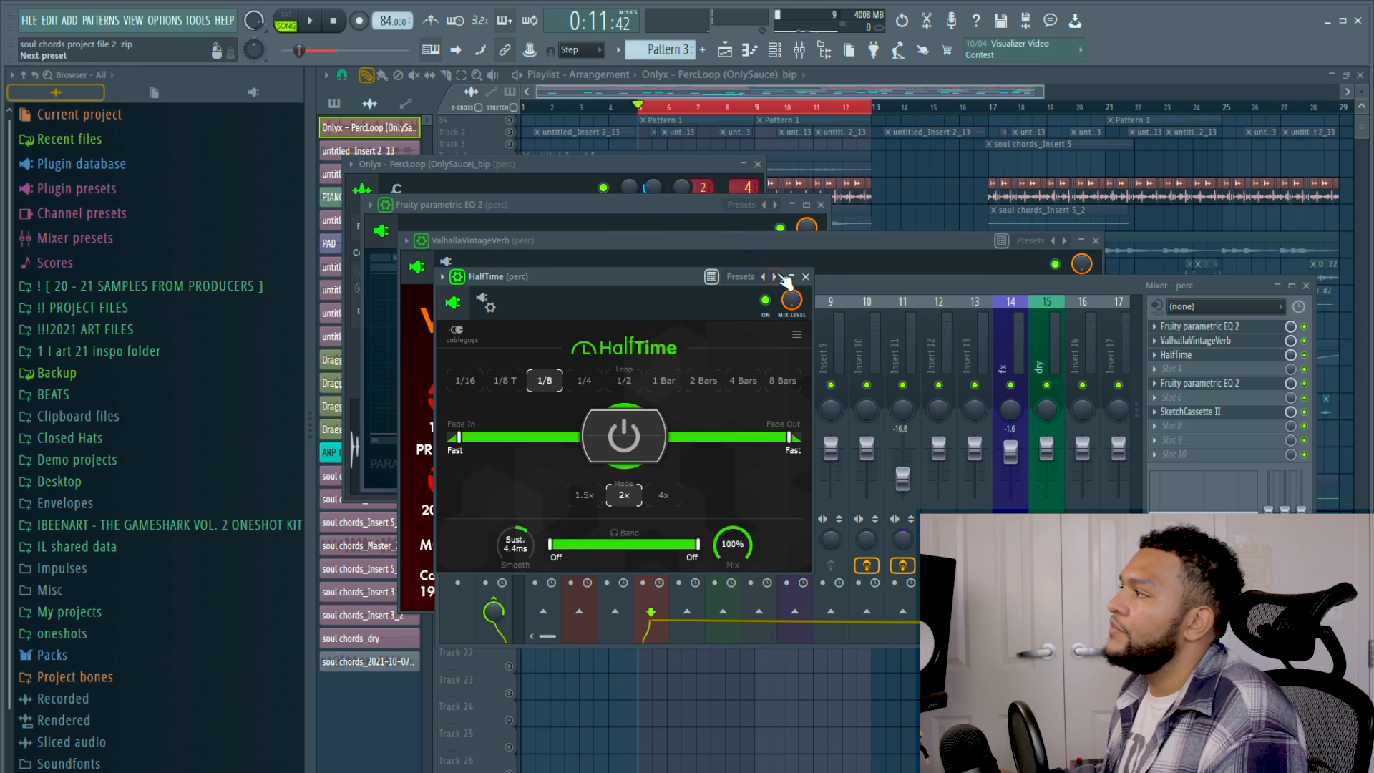
{"action": "left_click", "coordinate": [844, 289]}
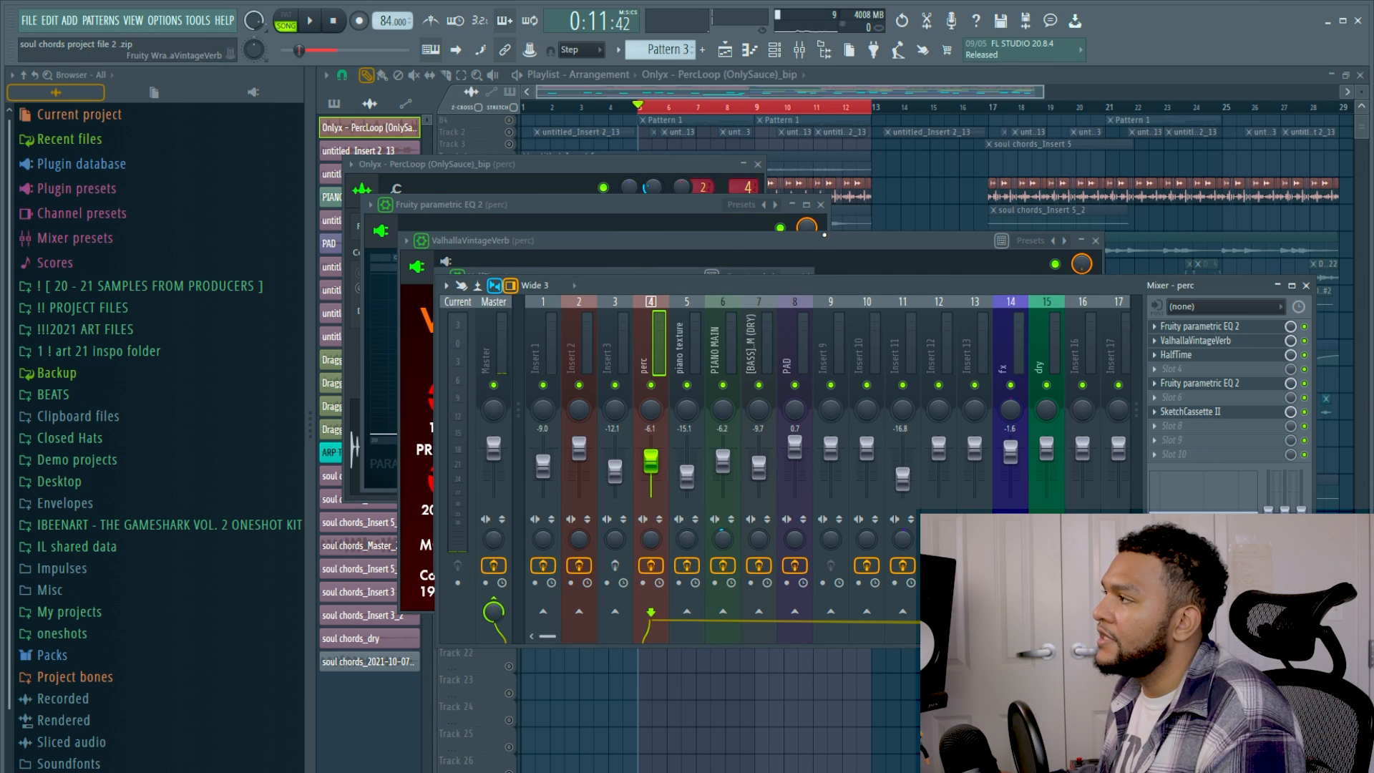
{"action": "key", "text": "space"}
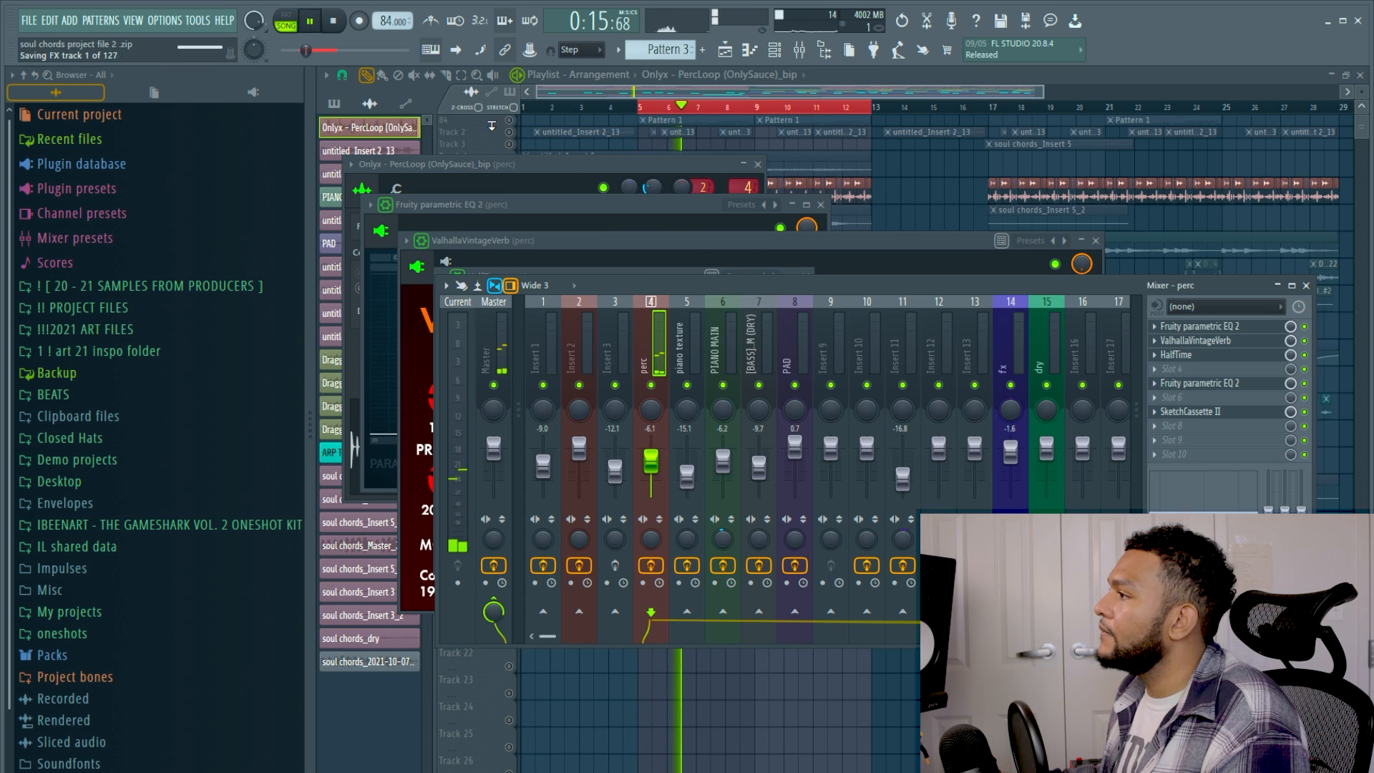
{"action": "key", "text": "space"}
{"action": "key", "text": "F12"}
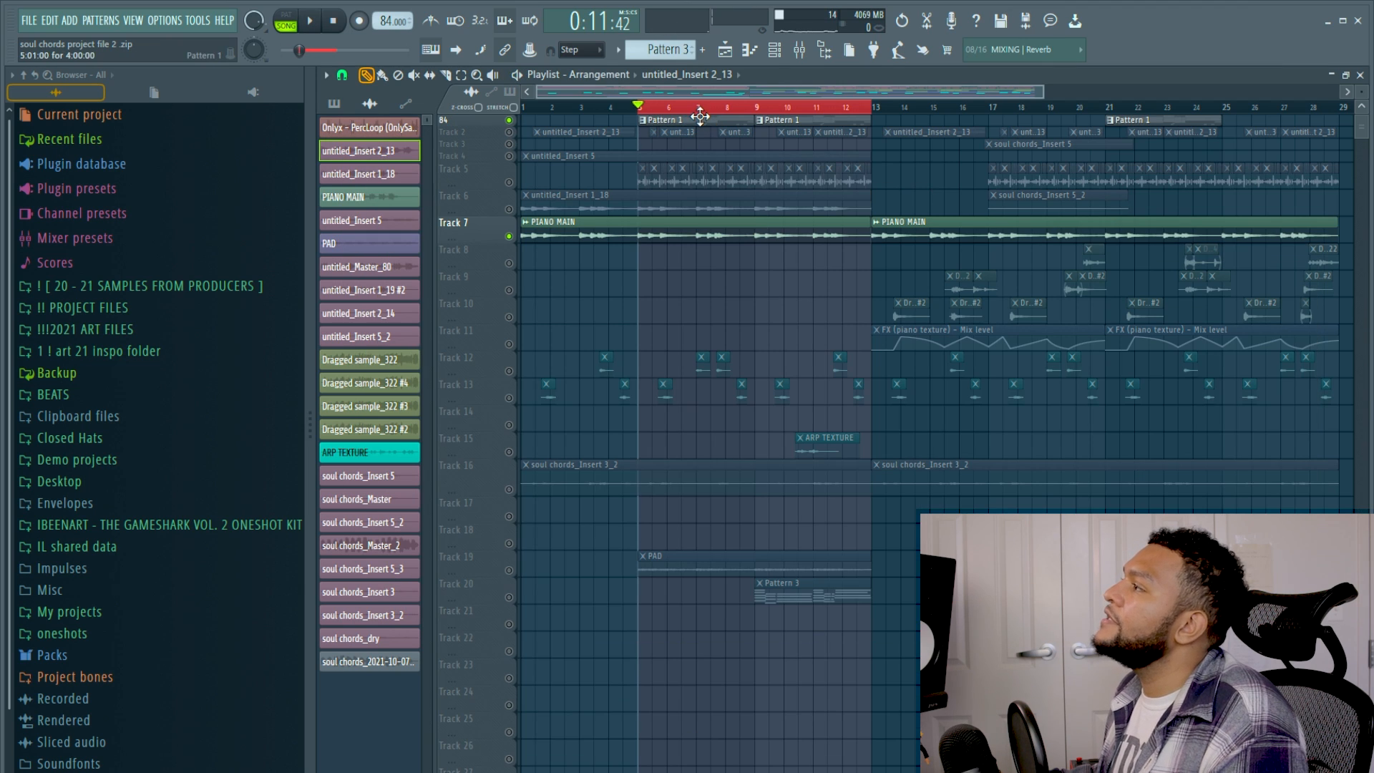
Step: Play Pattern 1's [BASS] STORM (DRY) (ART) notes and locate that sample in the oneshot kit's NATURAL GUITAR BASSES folder
{"action": "left_click", "coordinate": [776, 50]}
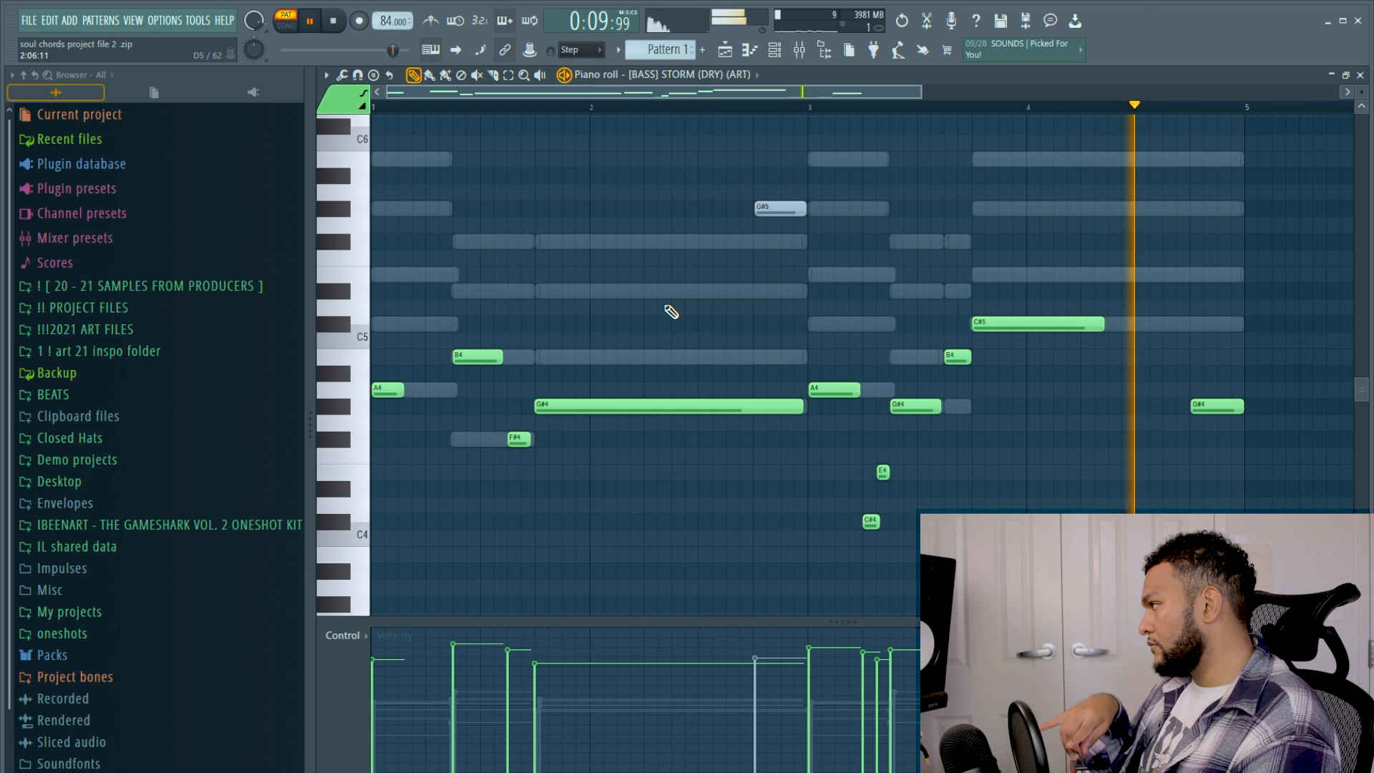
{"action": "key", "text": "space"}
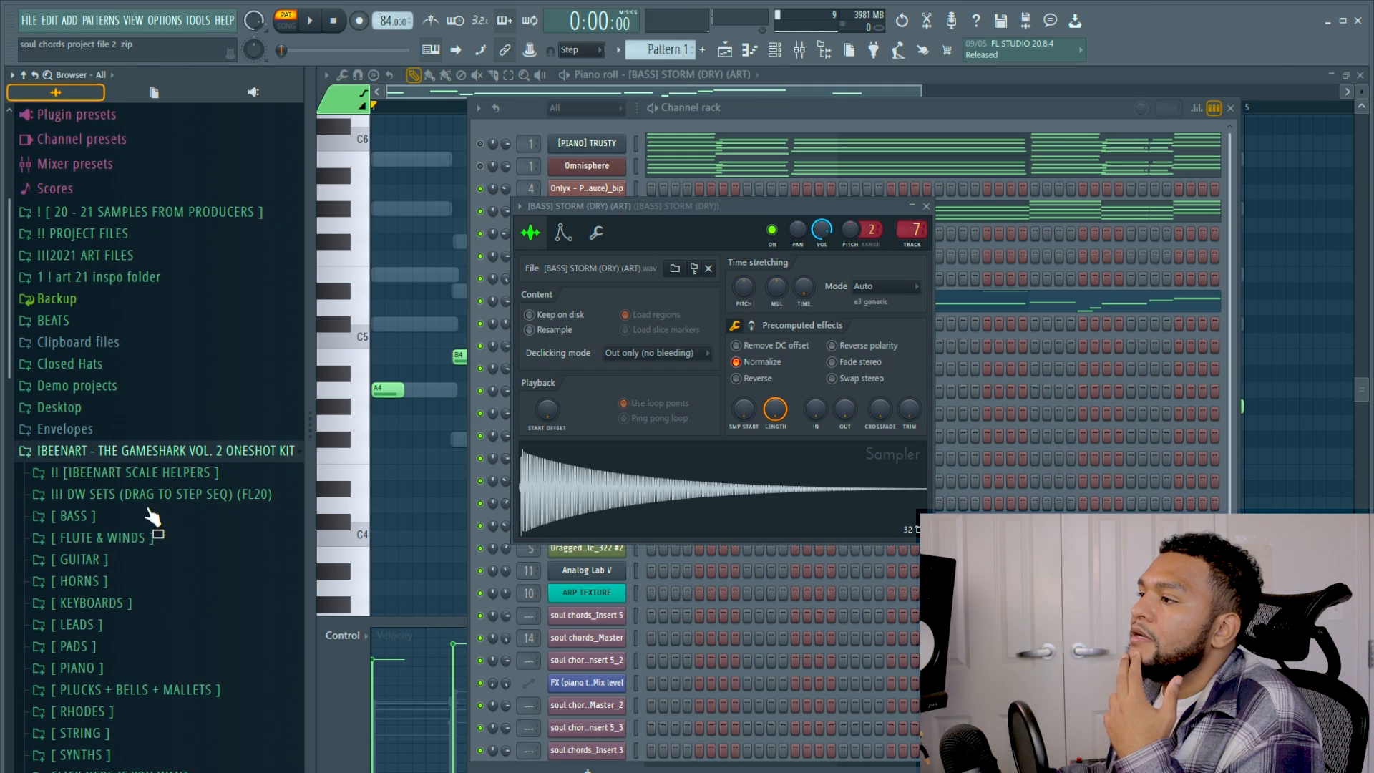
{"action": "left_click", "coordinate": [148, 512]}
{"action": "left_click", "coordinate": [143, 533]}
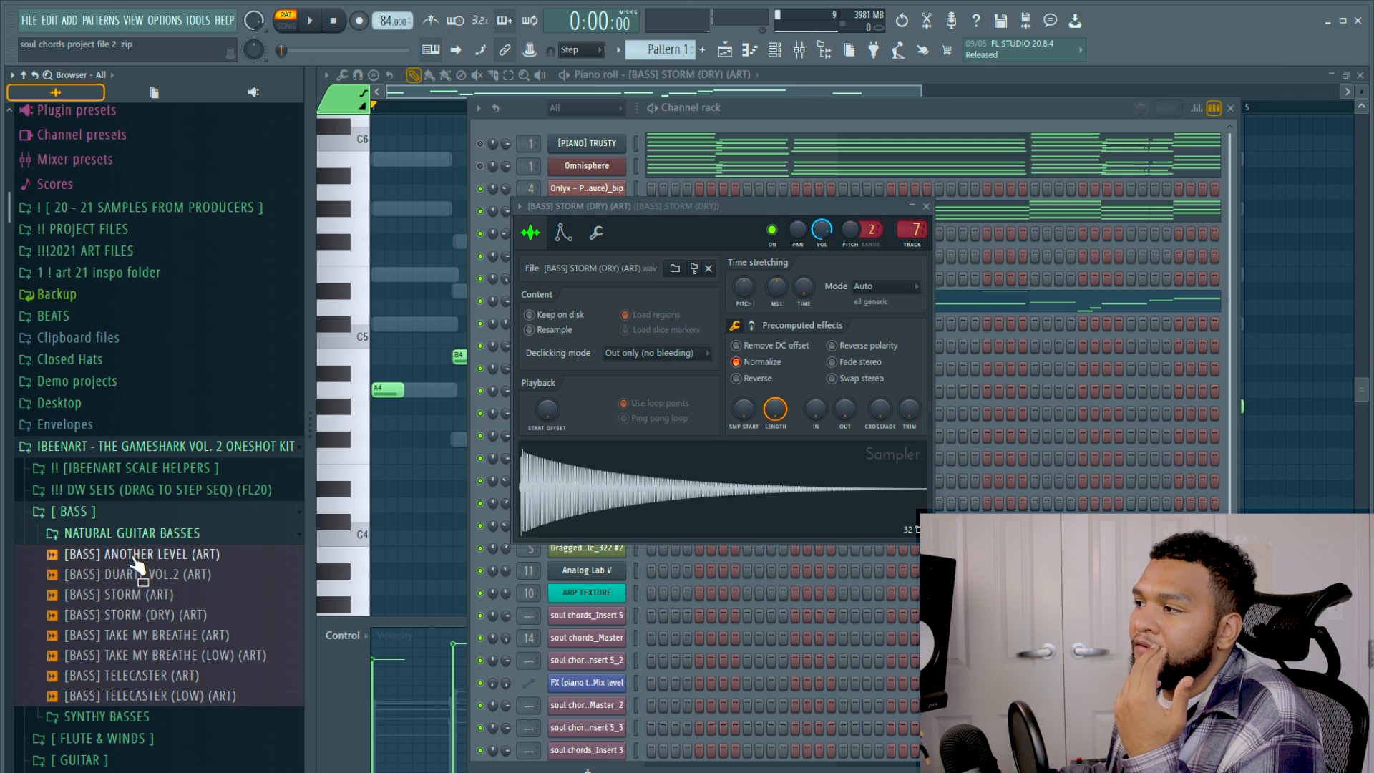
{"action": "left_click", "coordinate": [165, 614]}
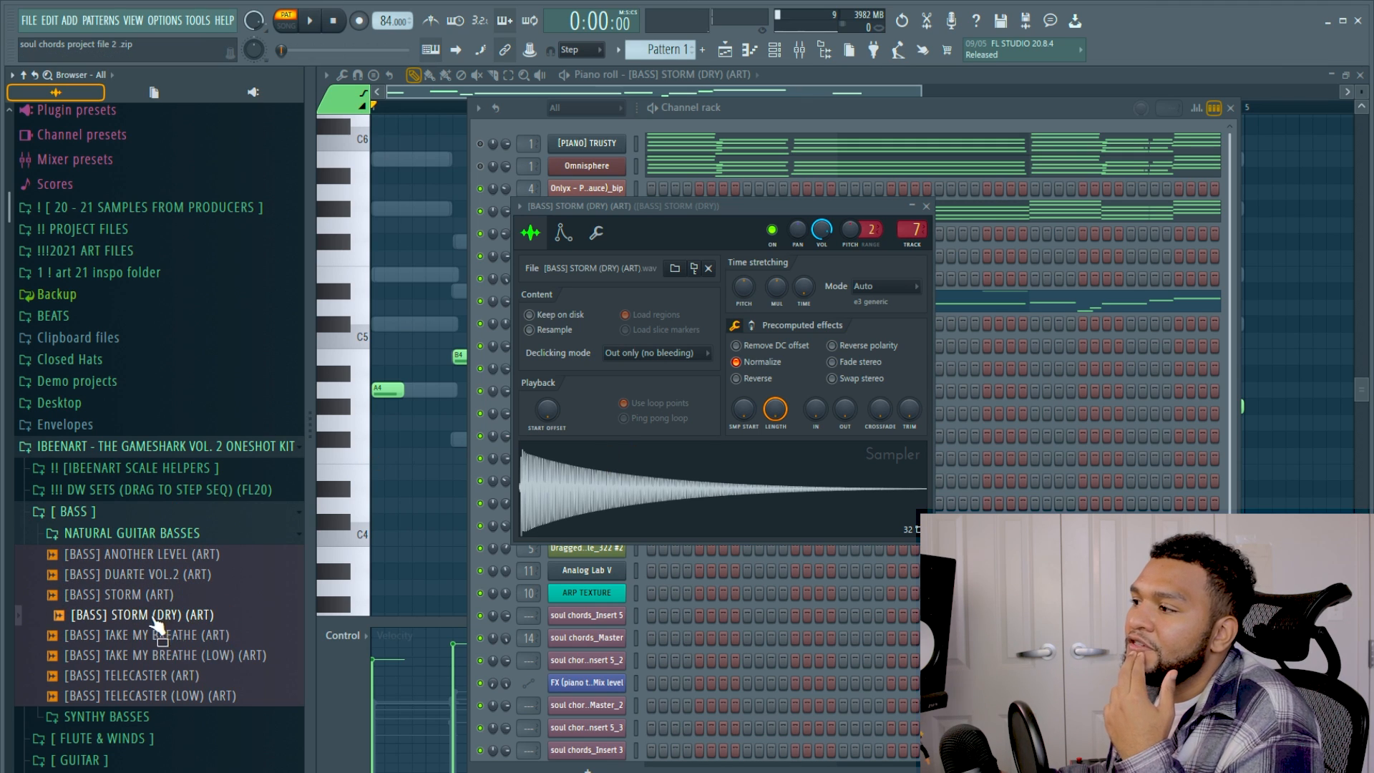
Step: Check the bass channel's sample, envelope and miscellaneous settings, and collapse the kit's [ BASS ] folders
{"action": "left_click", "coordinate": [684, 490]}
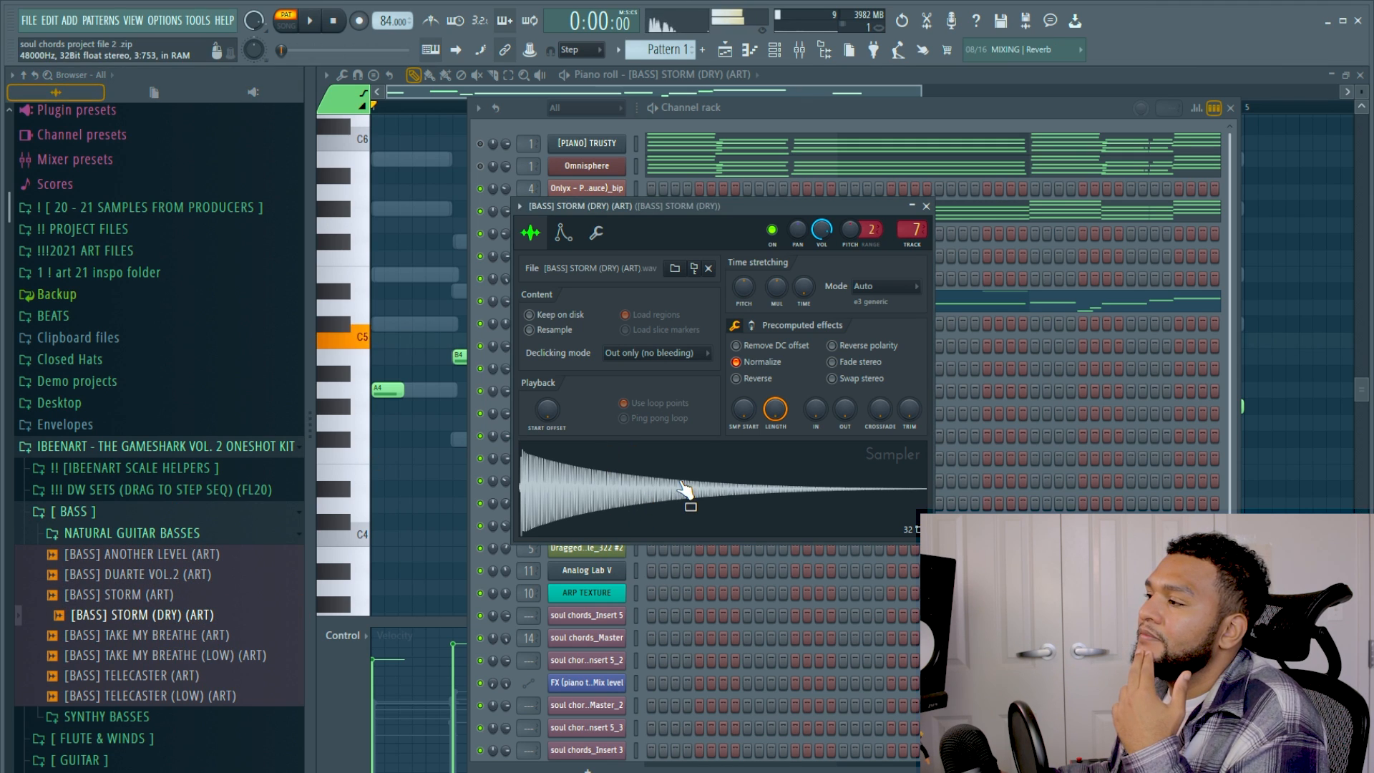
{"action": "left_click", "coordinate": [596, 233]}
{"action": "left_click", "coordinate": [564, 232]}
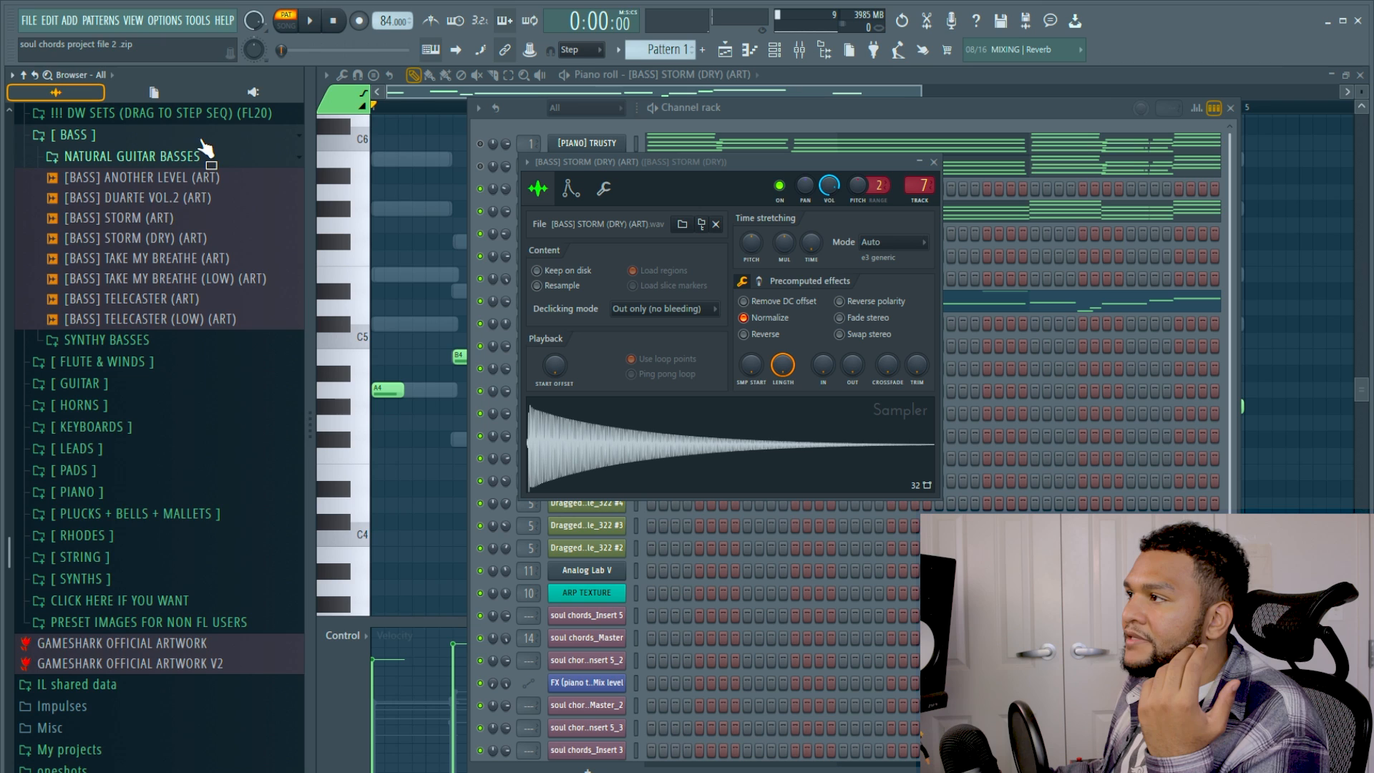
{"action": "left_click", "coordinate": [183, 158]}
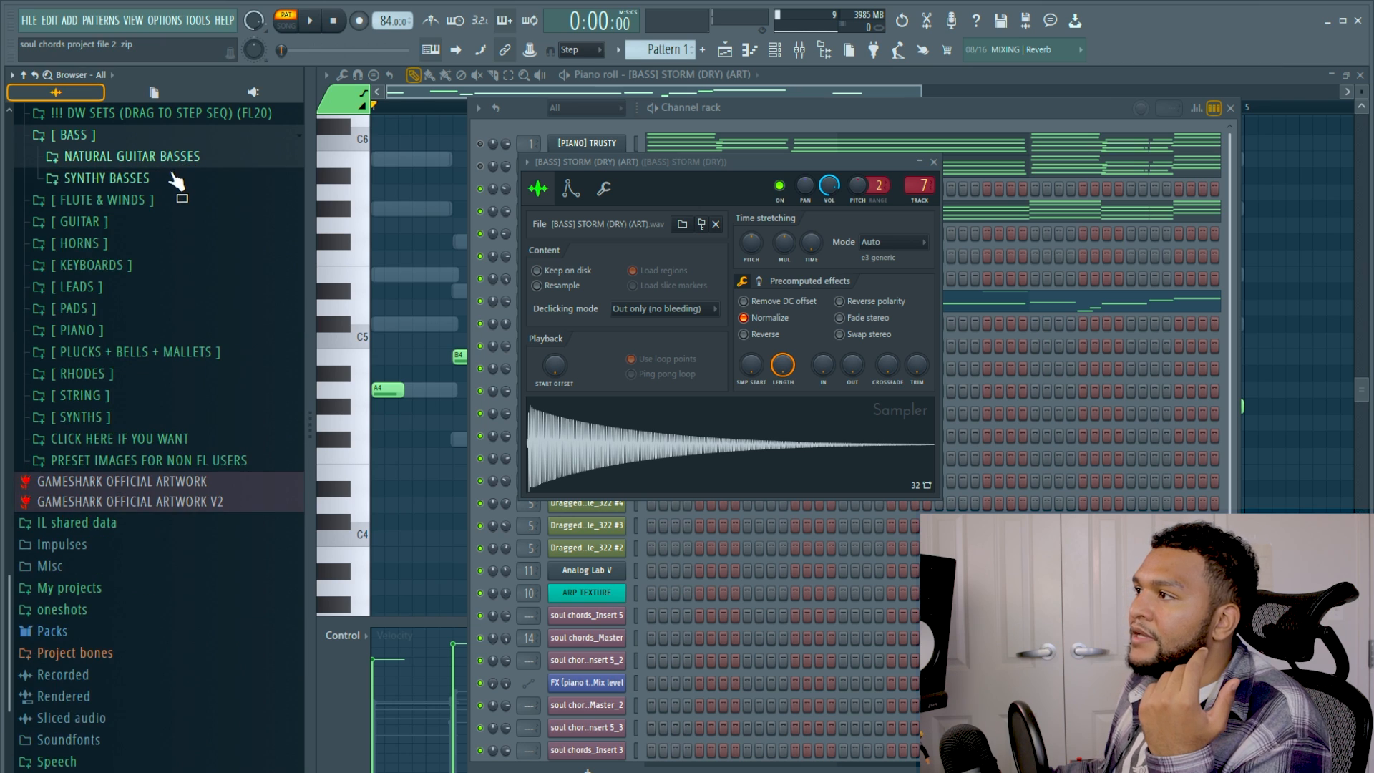
{"action": "left_click", "coordinate": [173, 178]}
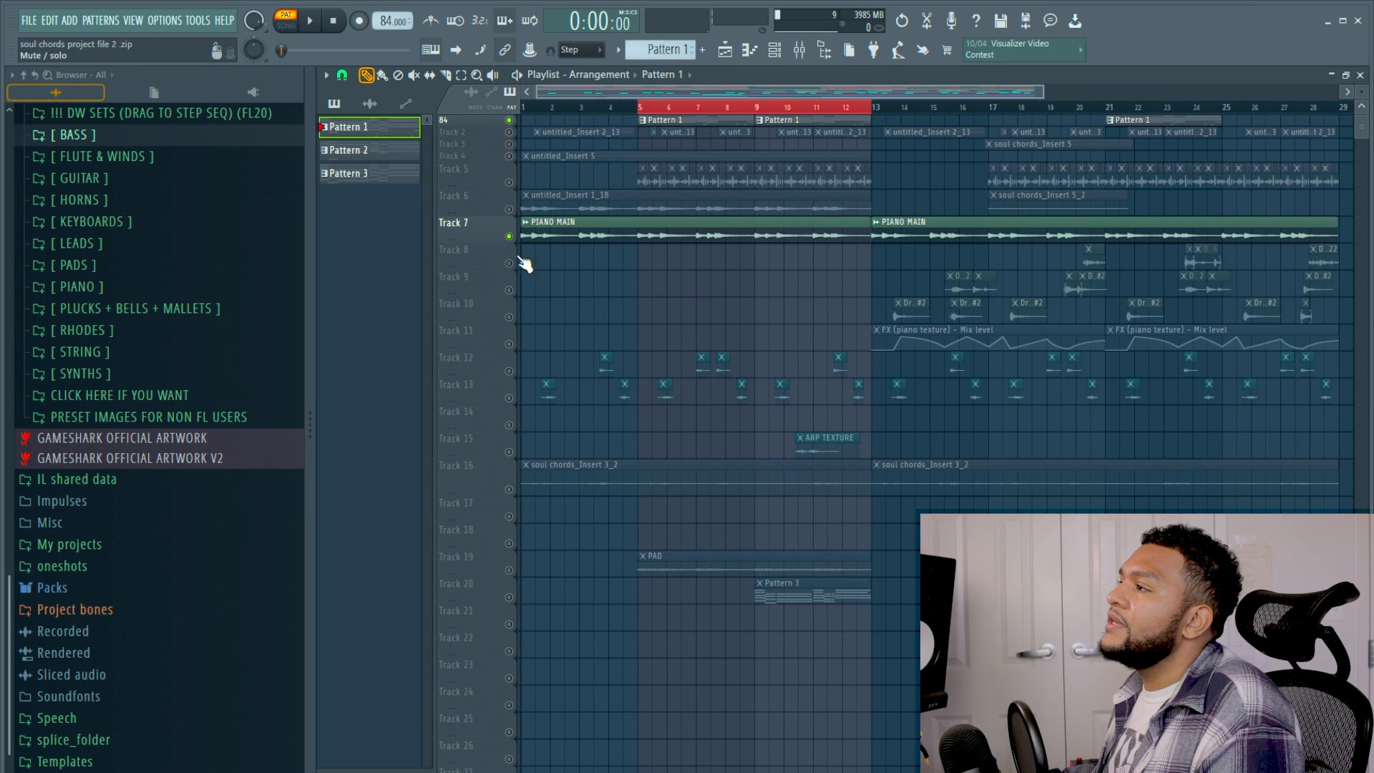
Step: Unsolo Track 7, isolate Tracks 12, 13 and 15, and play their ARP TEXTURE clips
{"action": "right_click", "coordinate": [508, 237]}
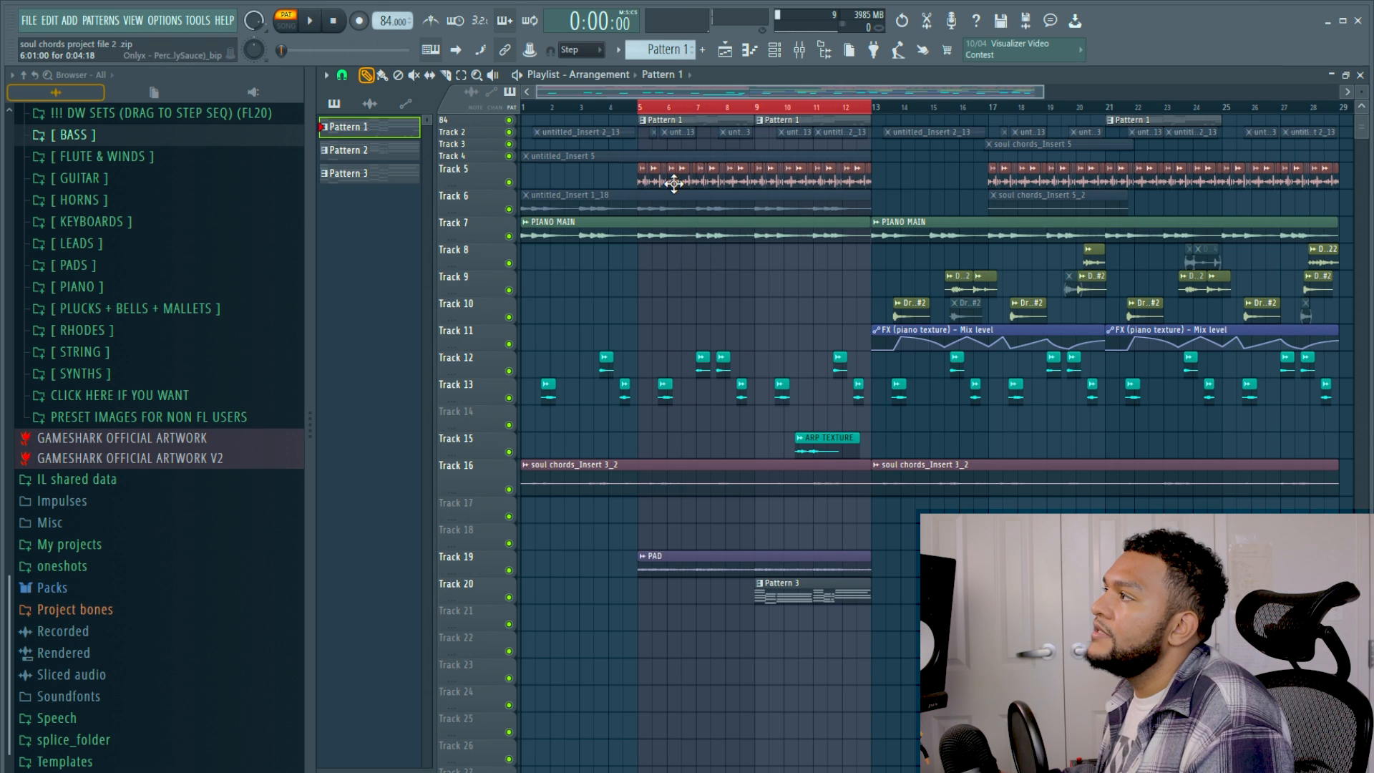
{"action": "right_click", "coordinate": [509, 398]}
{"action": "left_click", "coordinate": [509, 370]}
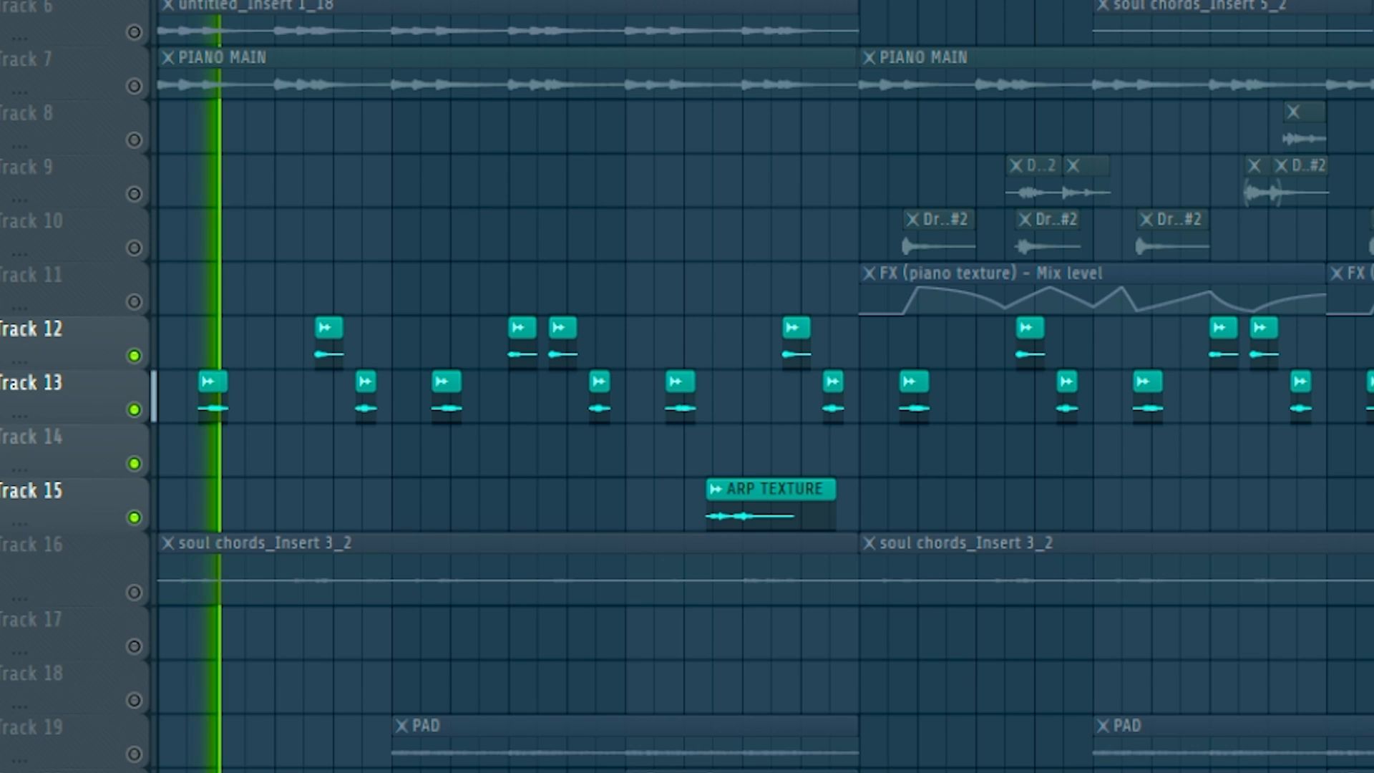
{"action": "left_click_drag", "start_coordinate": [1042, 91], "coordinate": [971, 92]}
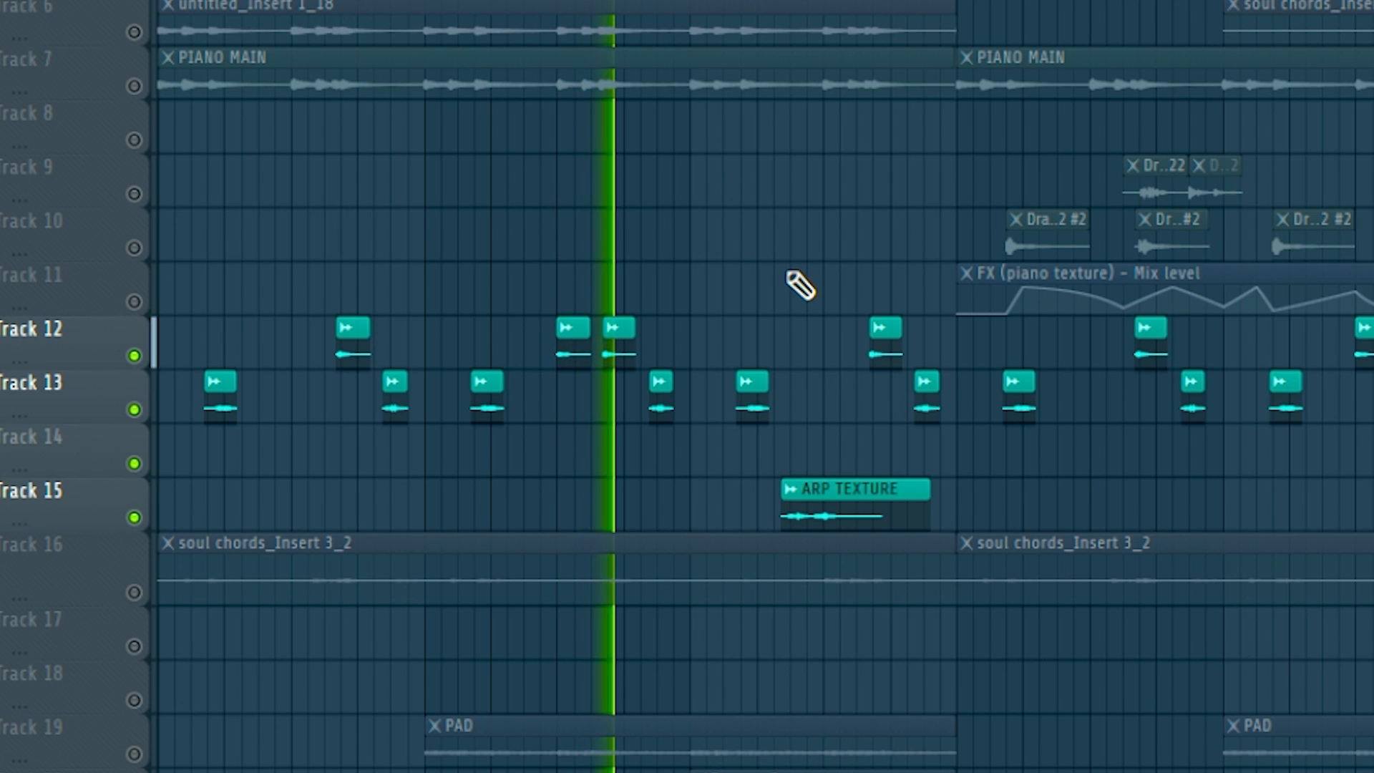
{"action": "key", "text": "space"}
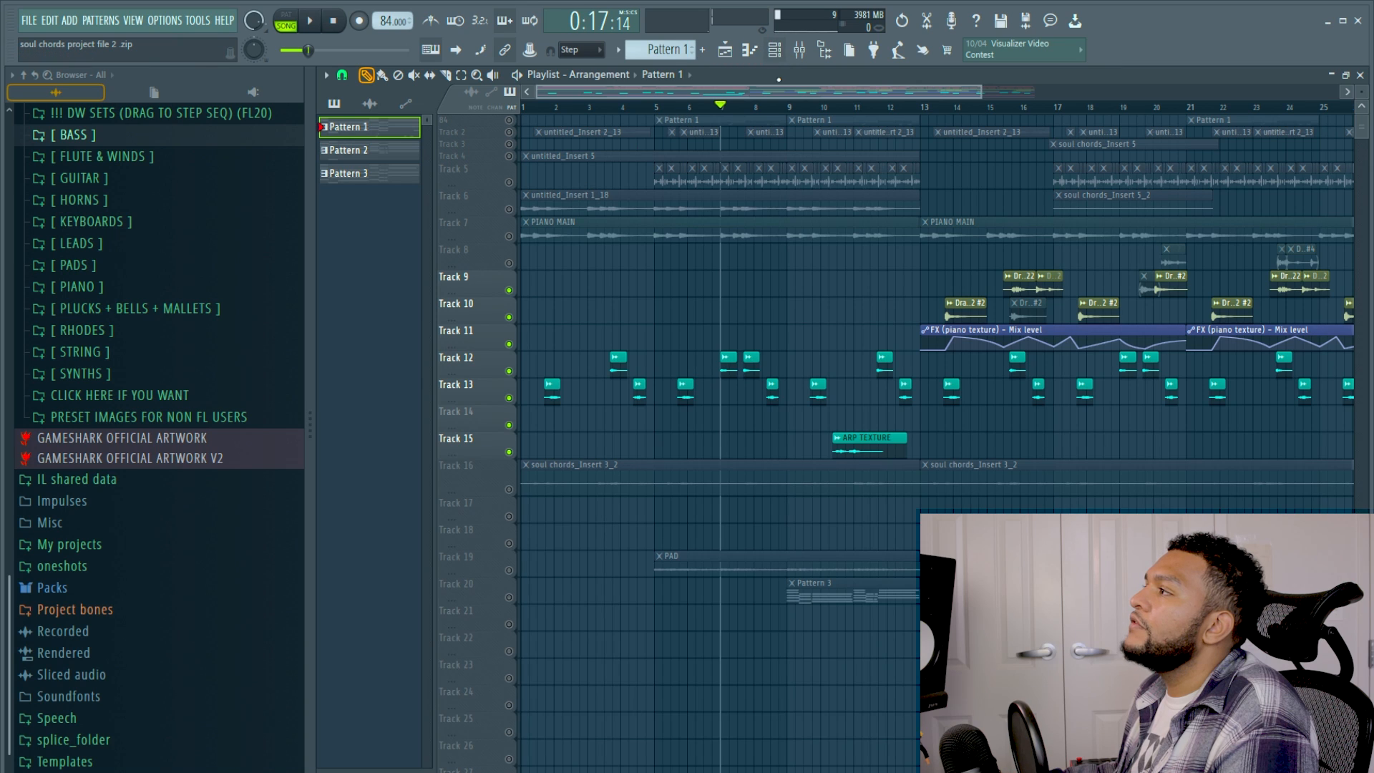
Step: Play Tracks 9 to 15 together from bar 13 to hear the dragged samples and piano texture automation with the arp clips
{"action": "left_click_drag", "start_coordinate": [778, 92], "coordinate": [859, 93]}
{"action": "left_click", "coordinate": [787, 108]}
{"action": "key", "text": "space"}
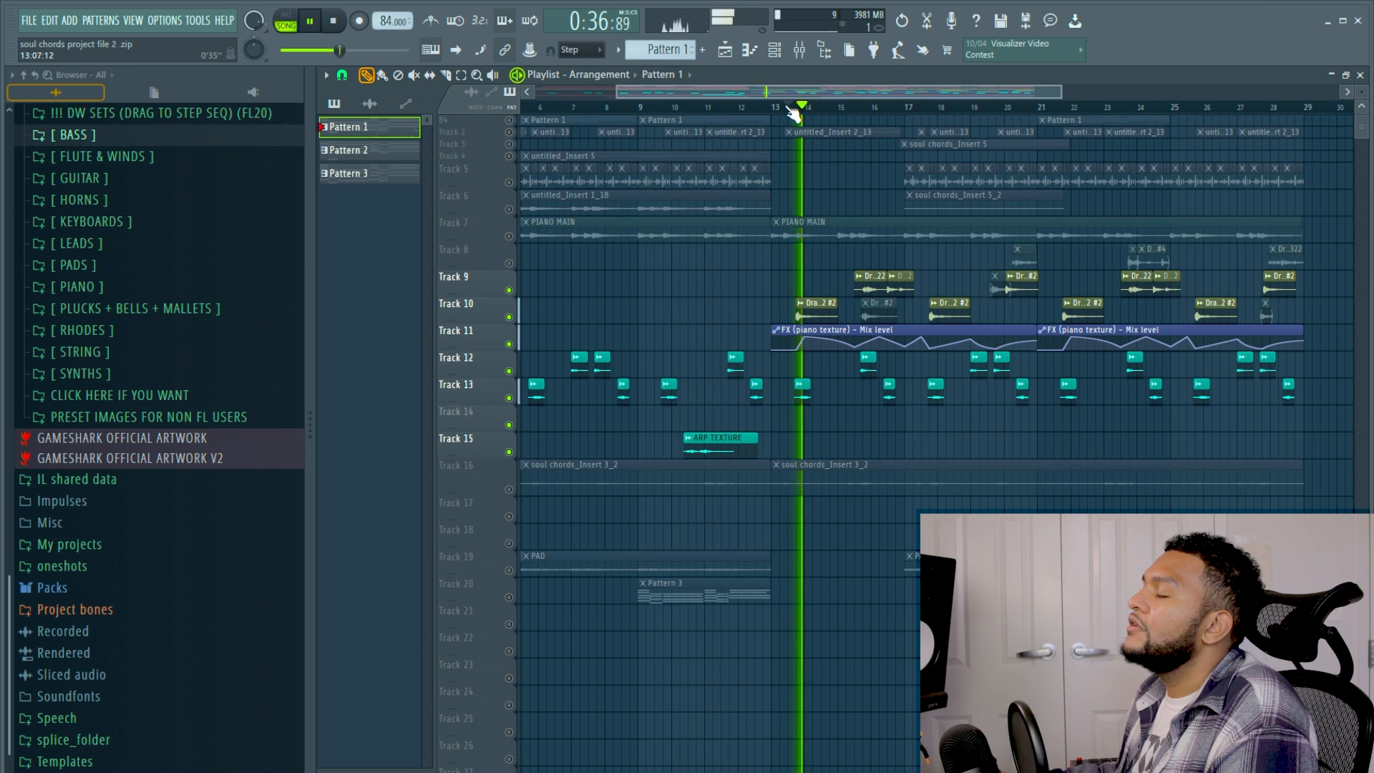
{"action": "left_click", "coordinate": [866, 108]}
{"action": "left_click", "coordinate": [847, 108]}
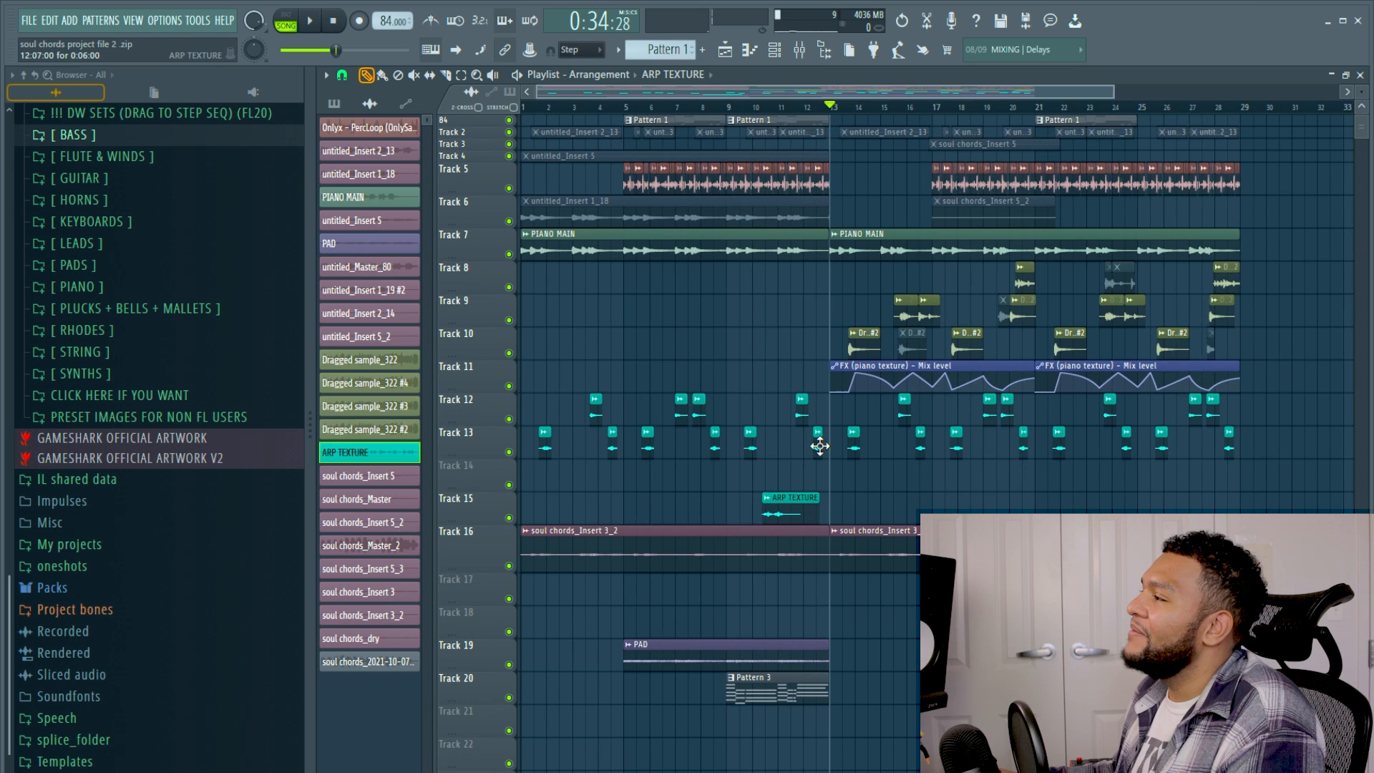
Step: Open the ARP TEXTURE clip's waveform in Edison and play its opening phrase close up
{"action": "double_click", "coordinate": [787, 501]}
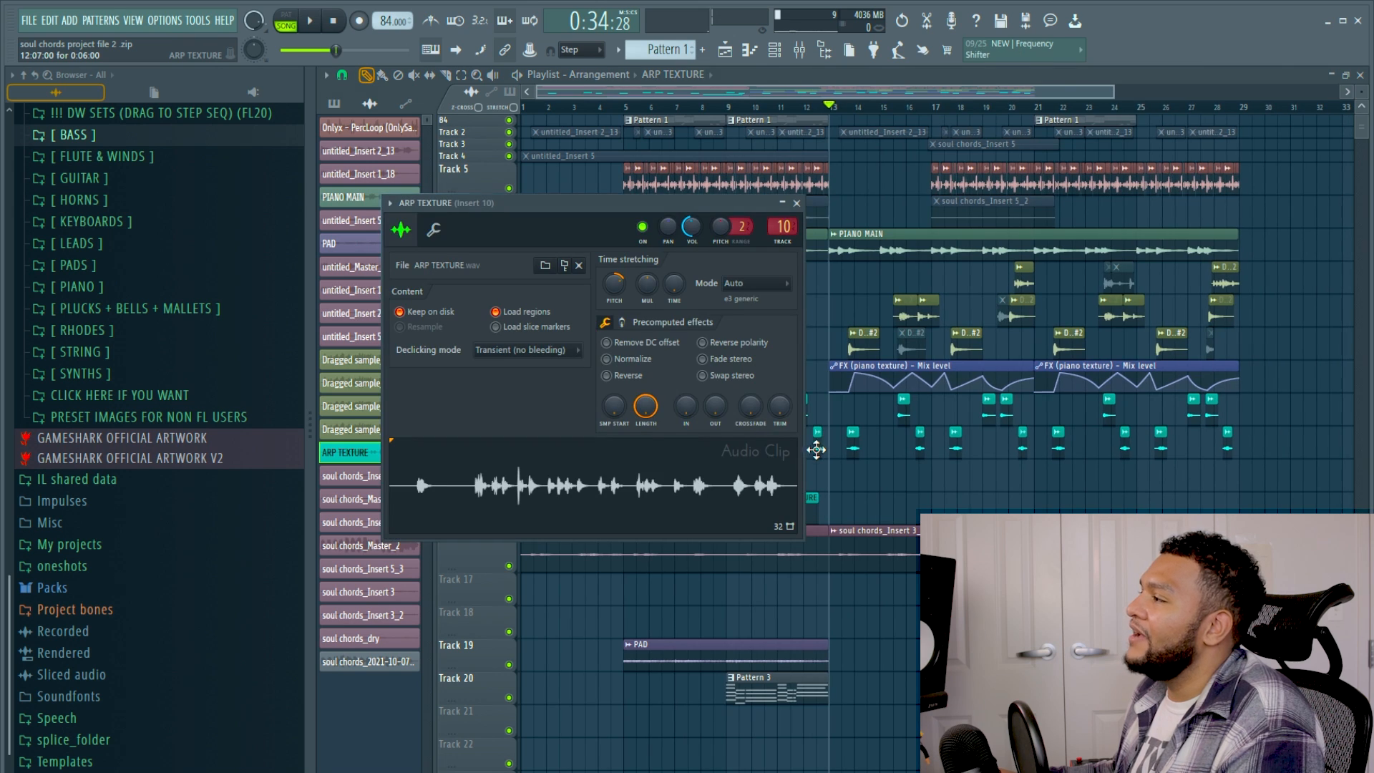
{"action": "double_click", "coordinate": [559, 495]}
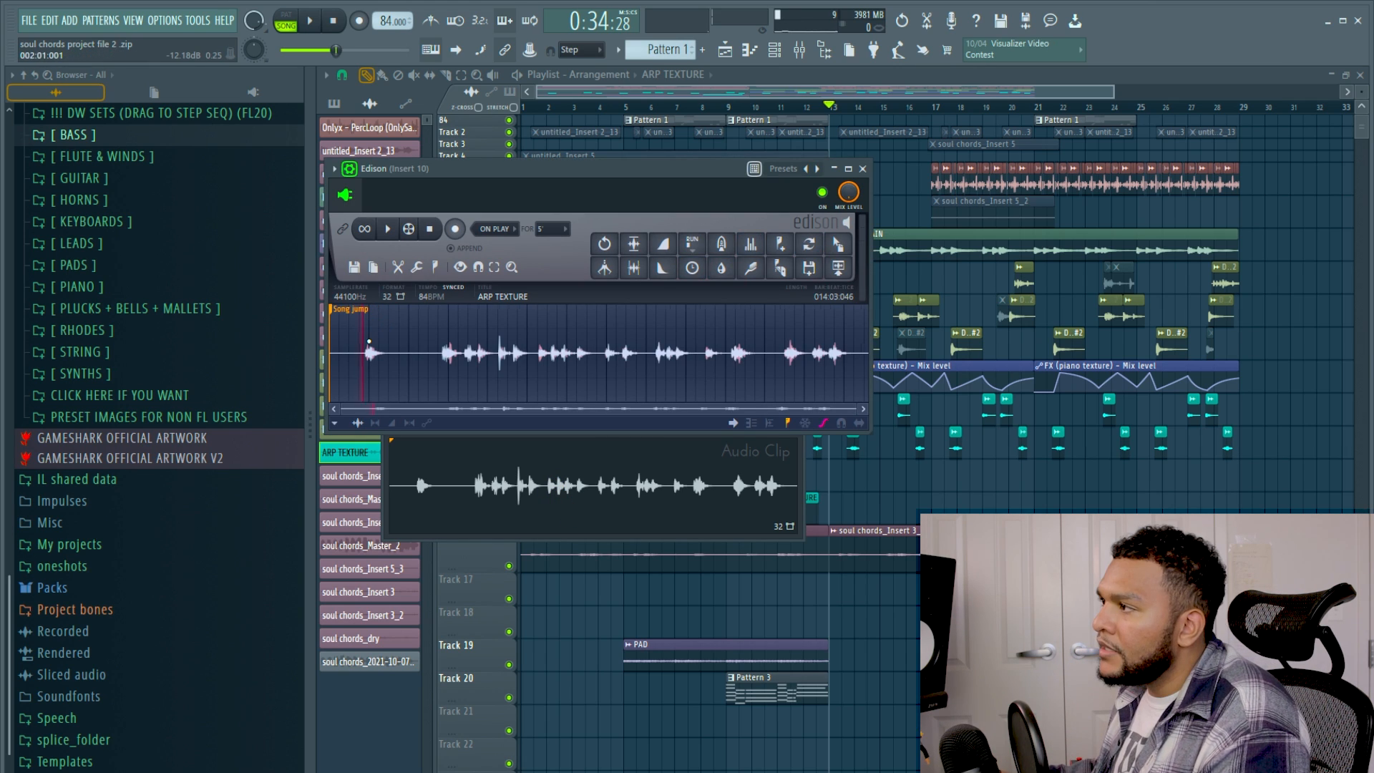
{"action": "scroll", "coordinate": [369, 342], "scroll_direction": "up", "scroll_amount": 5}
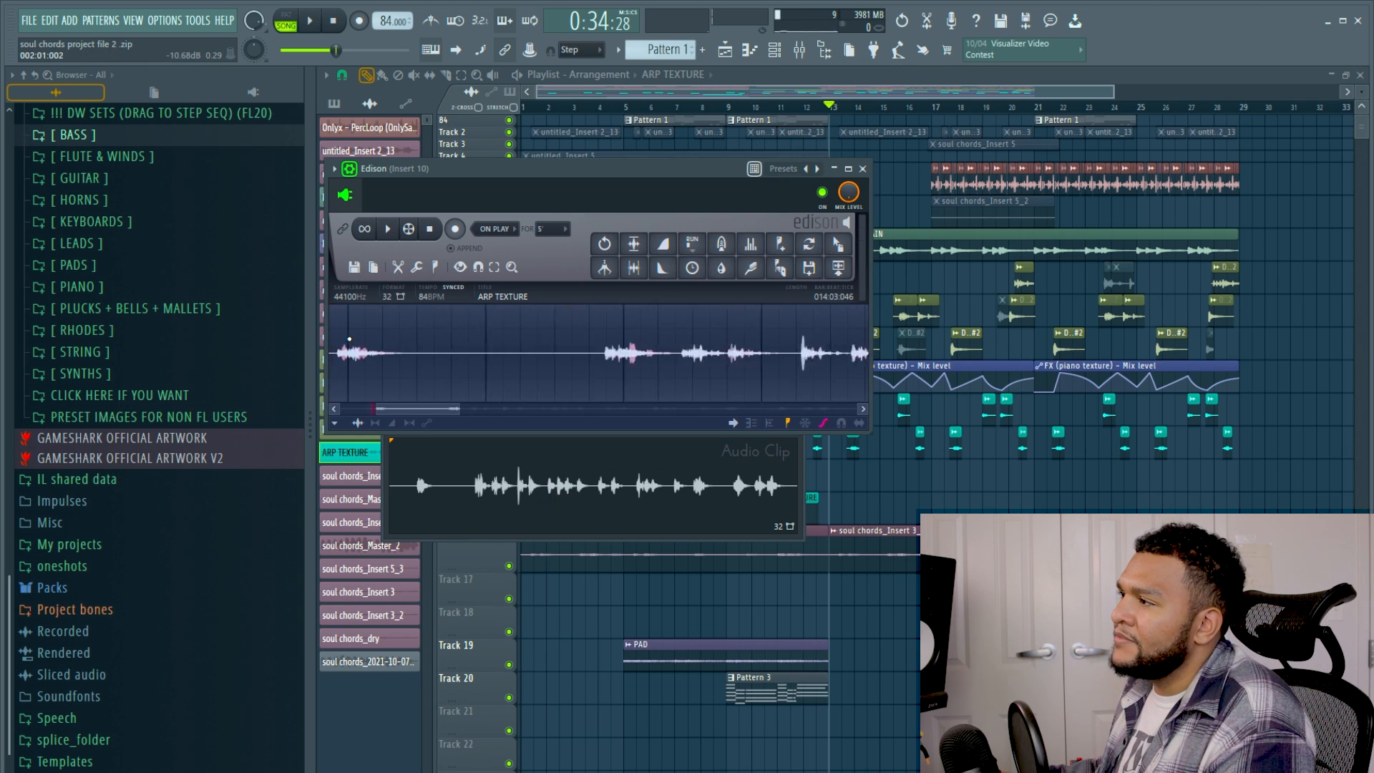
{"action": "key", "text": "space"}
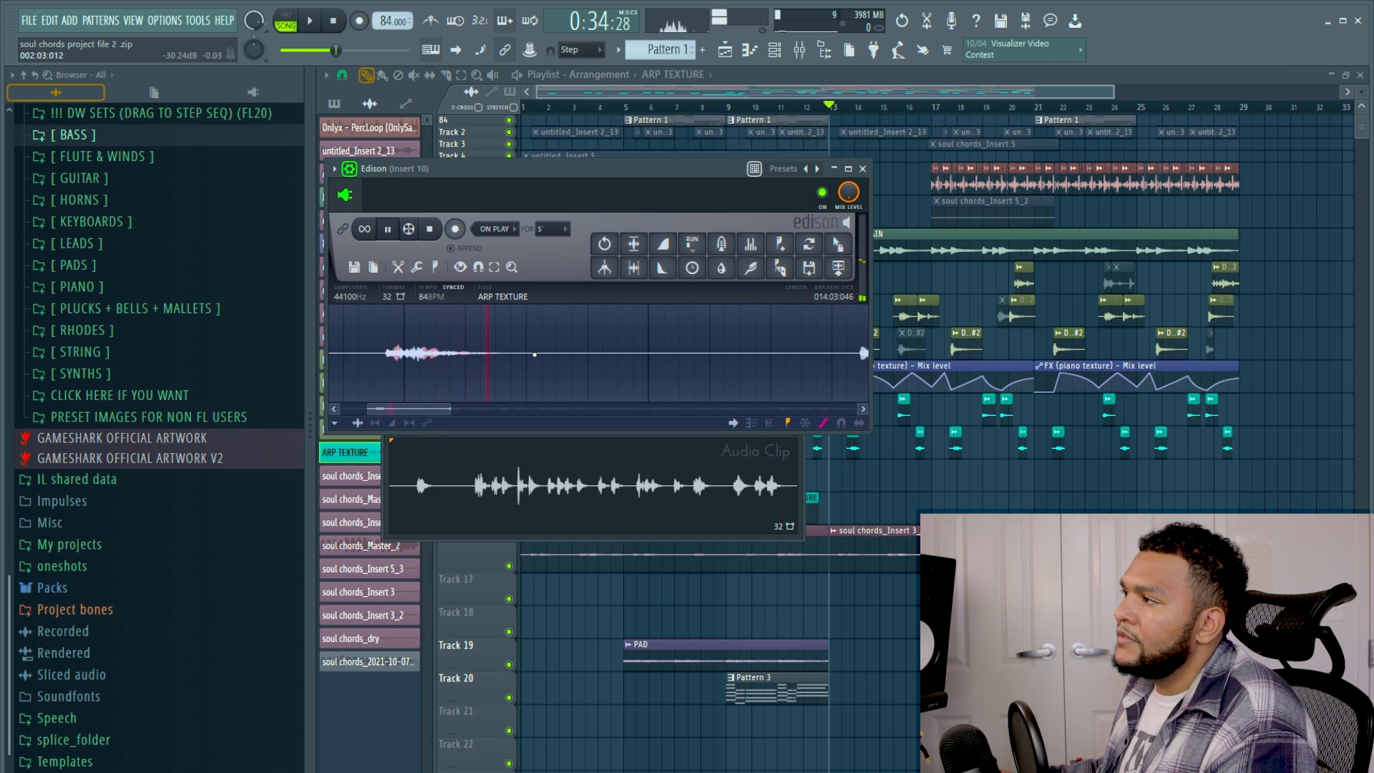
{"action": "scroll", "coordinate": [534, 354], "scroll_direction": "down", "scroll_amount": 4}
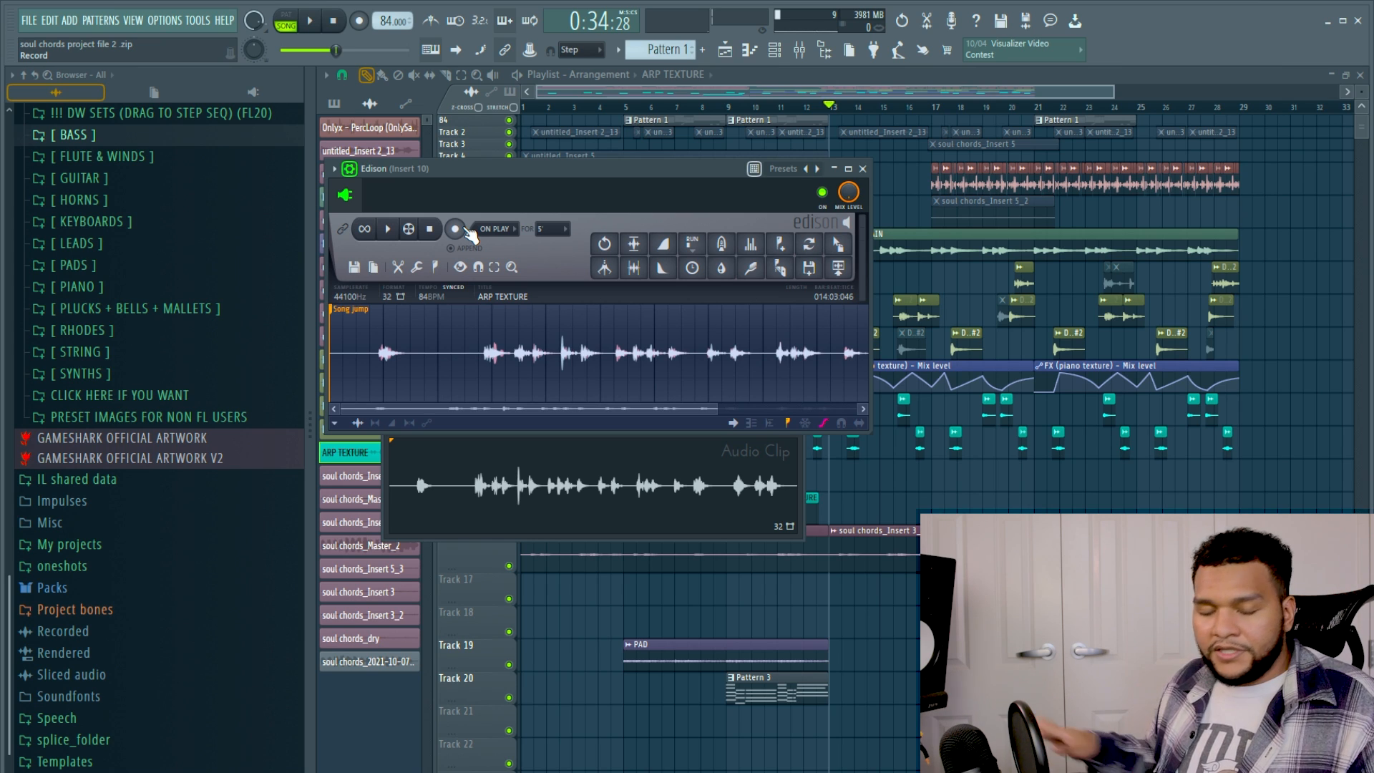
Step: Examine the ARP TEXTURE waveform in Edison and insert 10's ValhallaDelay, Fruity parametric EQ 2 and ShaperBox2 effects
{"action": "scroll", "coordinate": [468, 234], "scroll_direction": "right", "scroll_amount": 3}
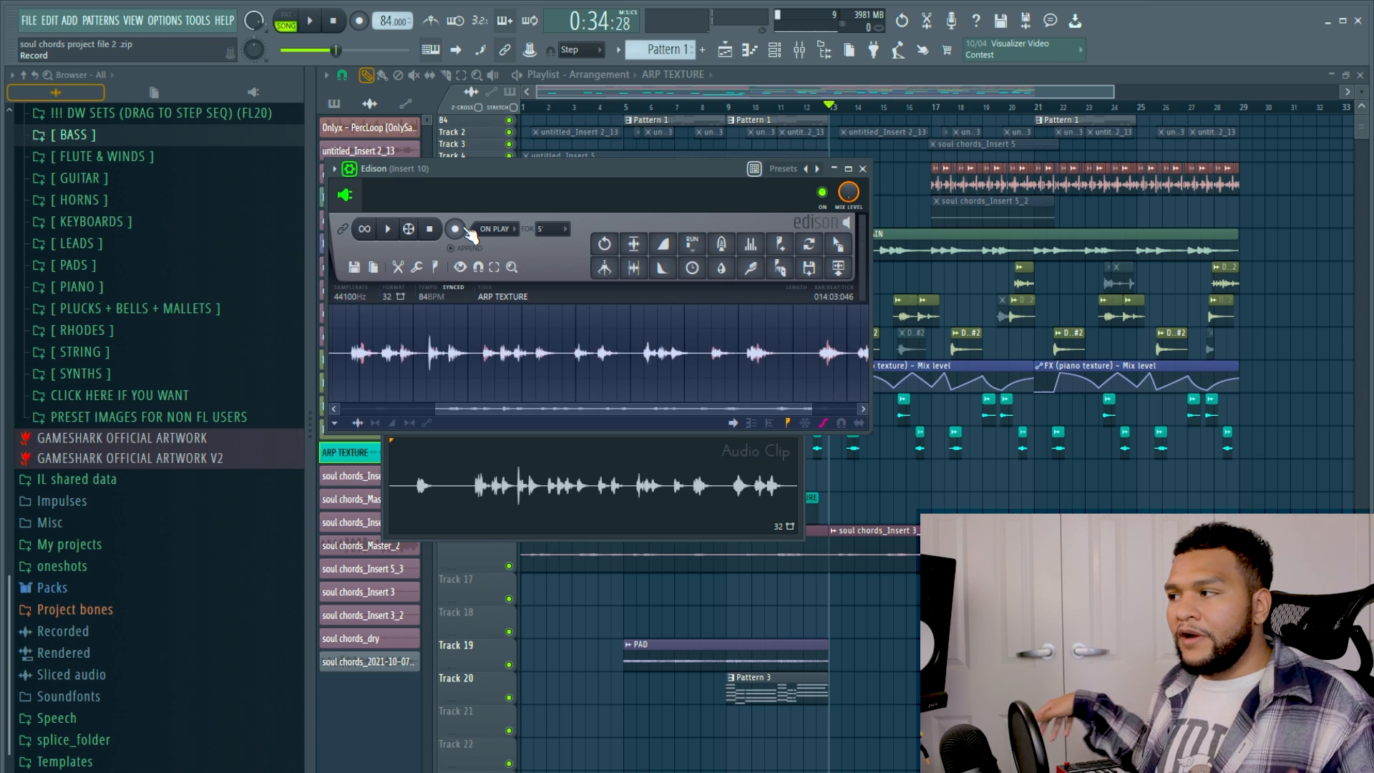
{"action": "left_click_drag", "start_coordinate": [609, 174], "coordinate": [703, 211]}
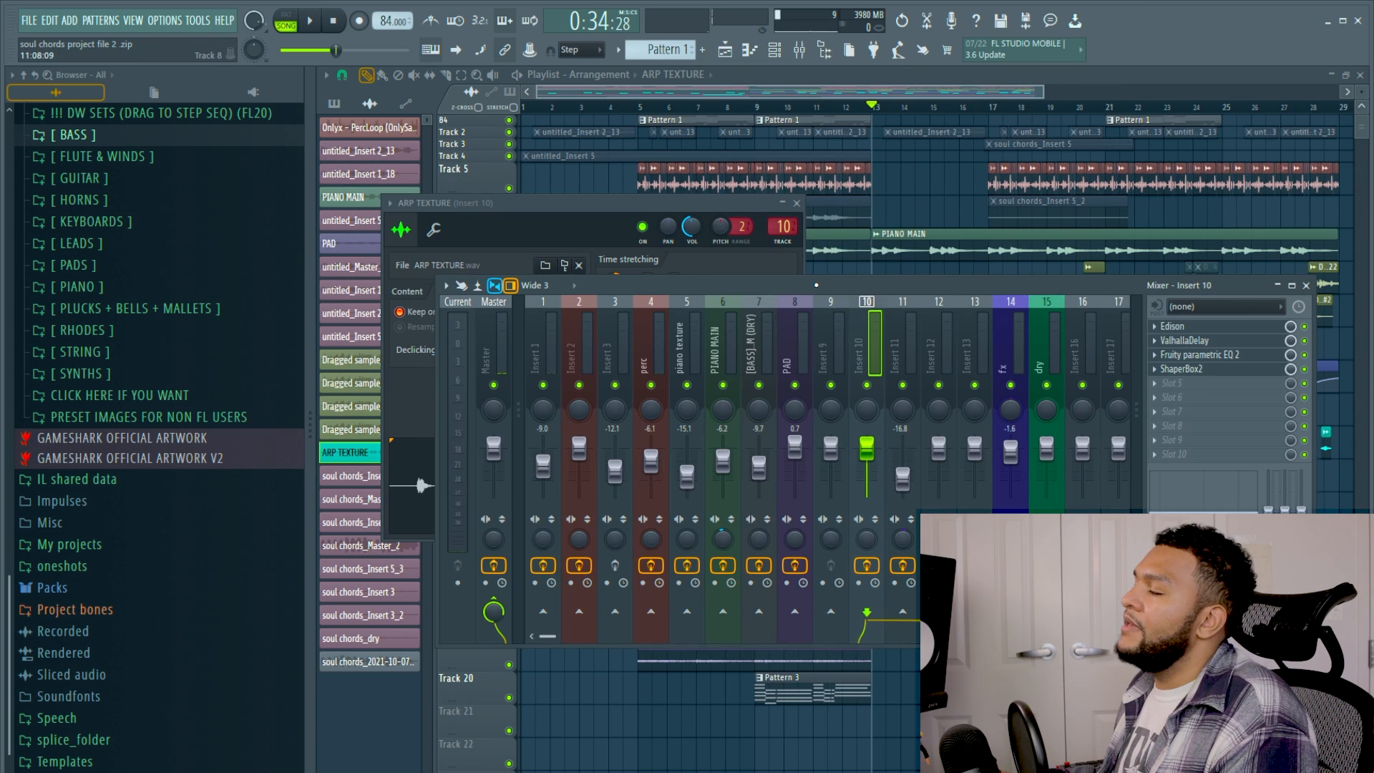
{"action": "left_click", "coordinate": [1151, 289]}
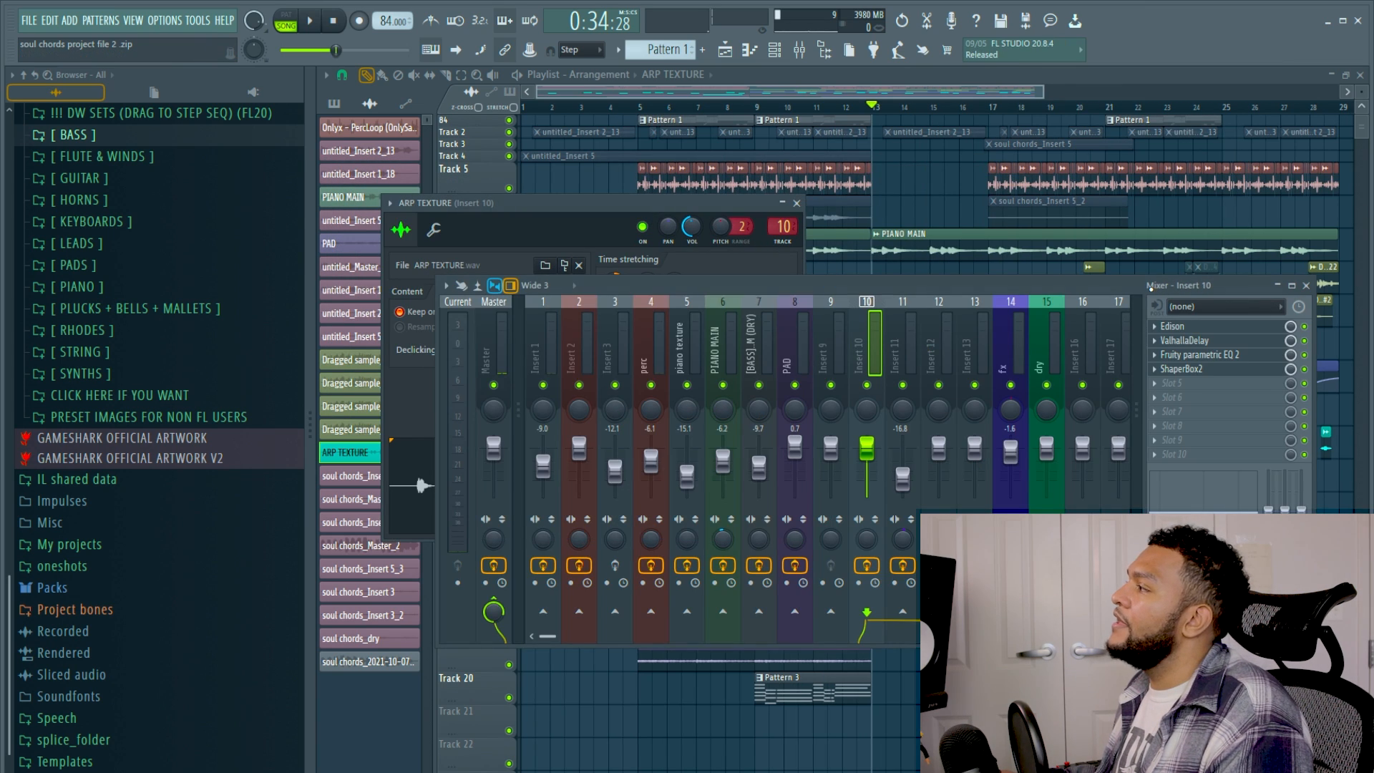
{"action": "left_click", "coordinate": [1202, 342]}
{"action": "left_click", "coordinate": [1168, 354]}
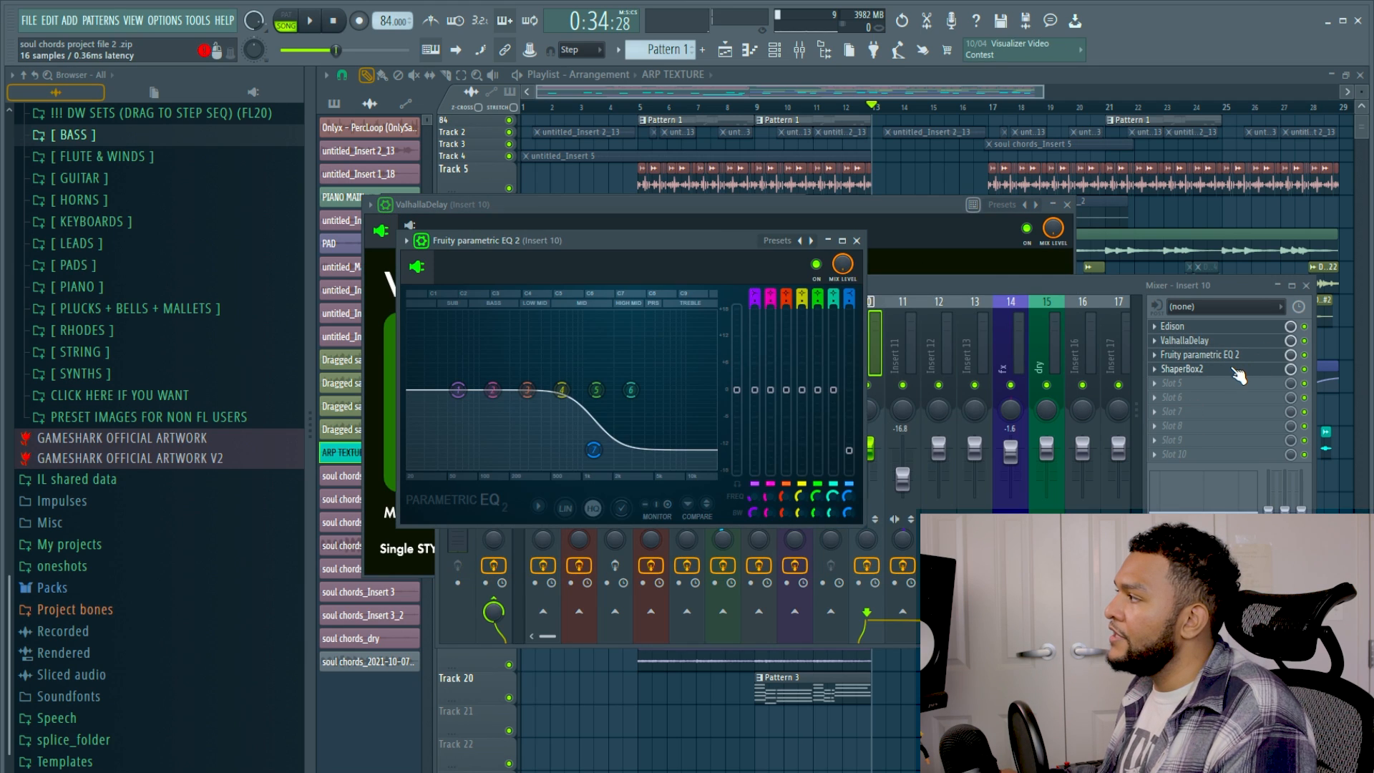
{"action": "left_click", "coordinate": [1180, 368]}
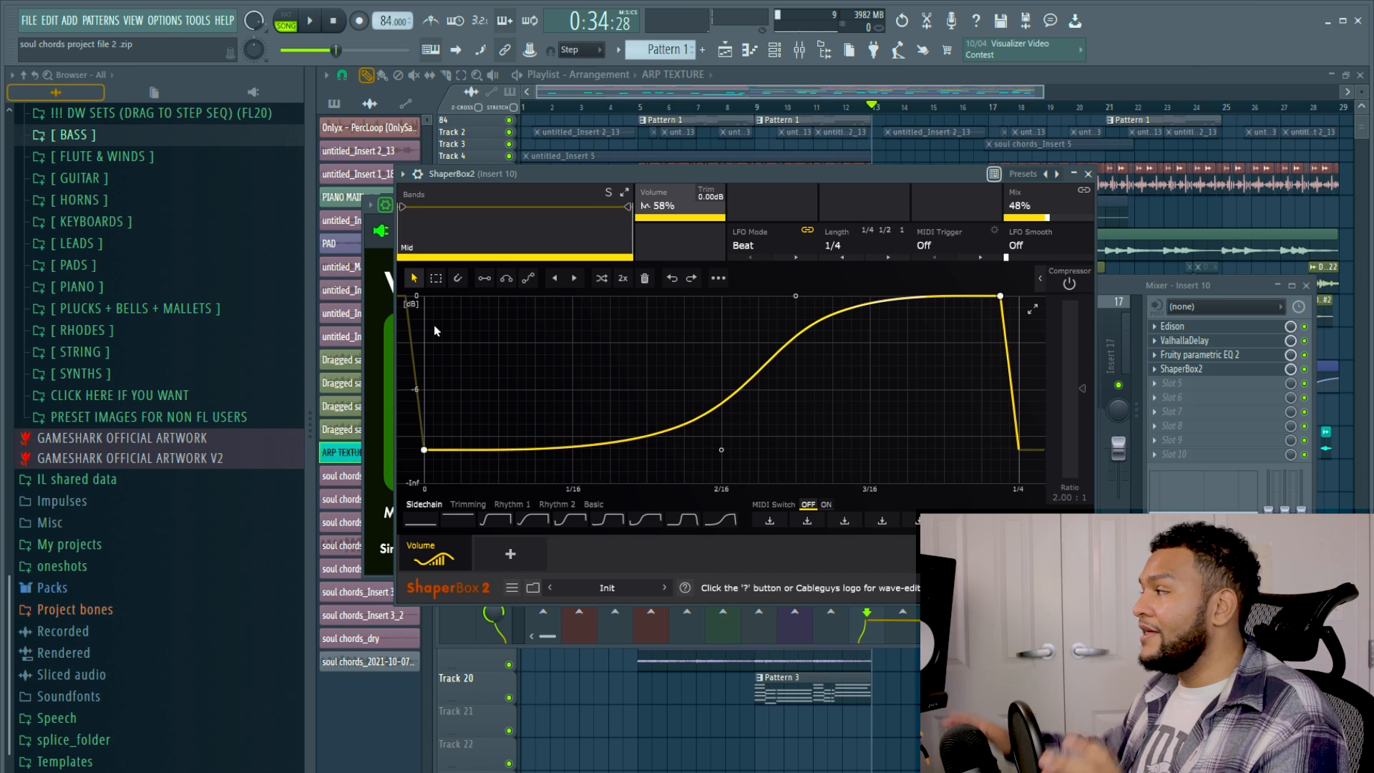
{"action": "left_click_drag", "start_coordinate": [509, 180], "coordinate": [514, 204]}
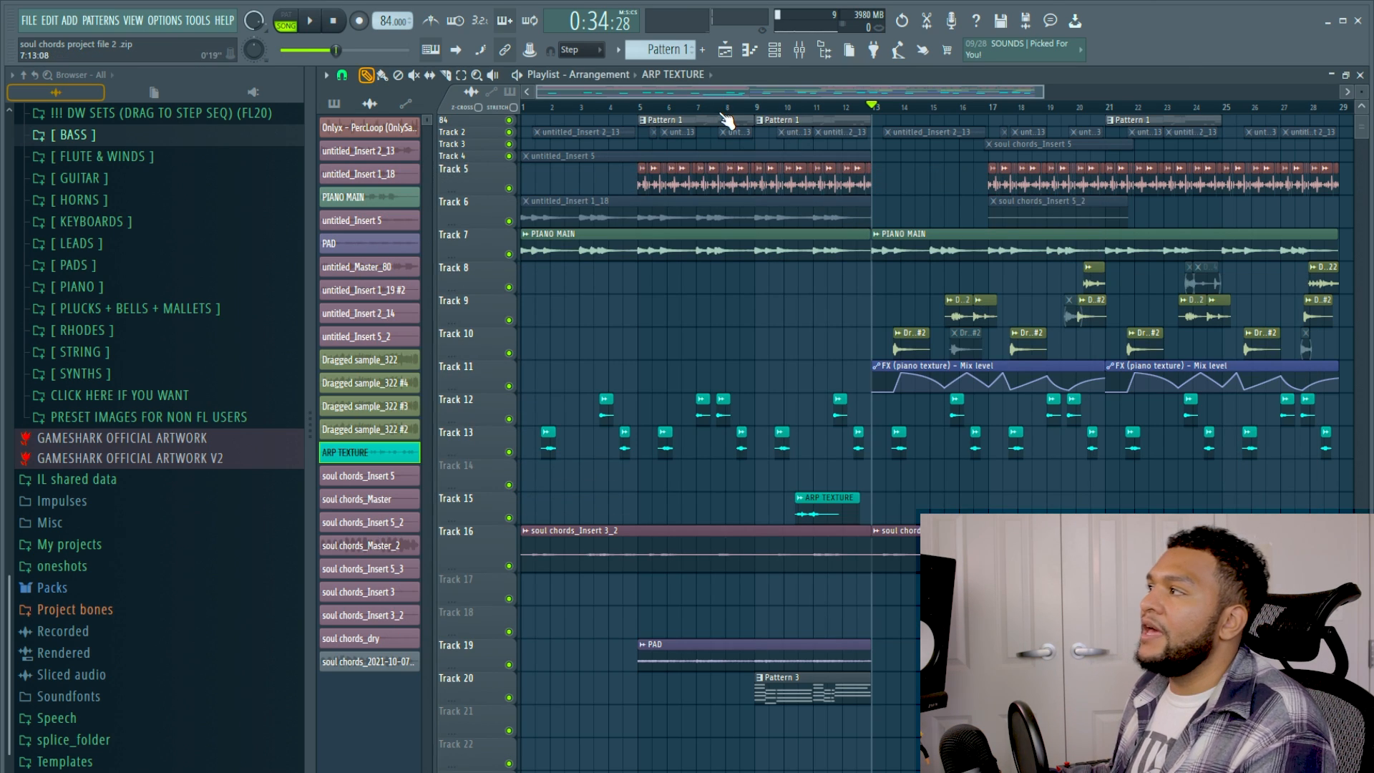
Step: Cue the playlist at bar 7 and toggle the effects on the ARP TEXTURE clip's mixer insert for comparison
{"action": "left_click", "coordinate": [723, 113]}
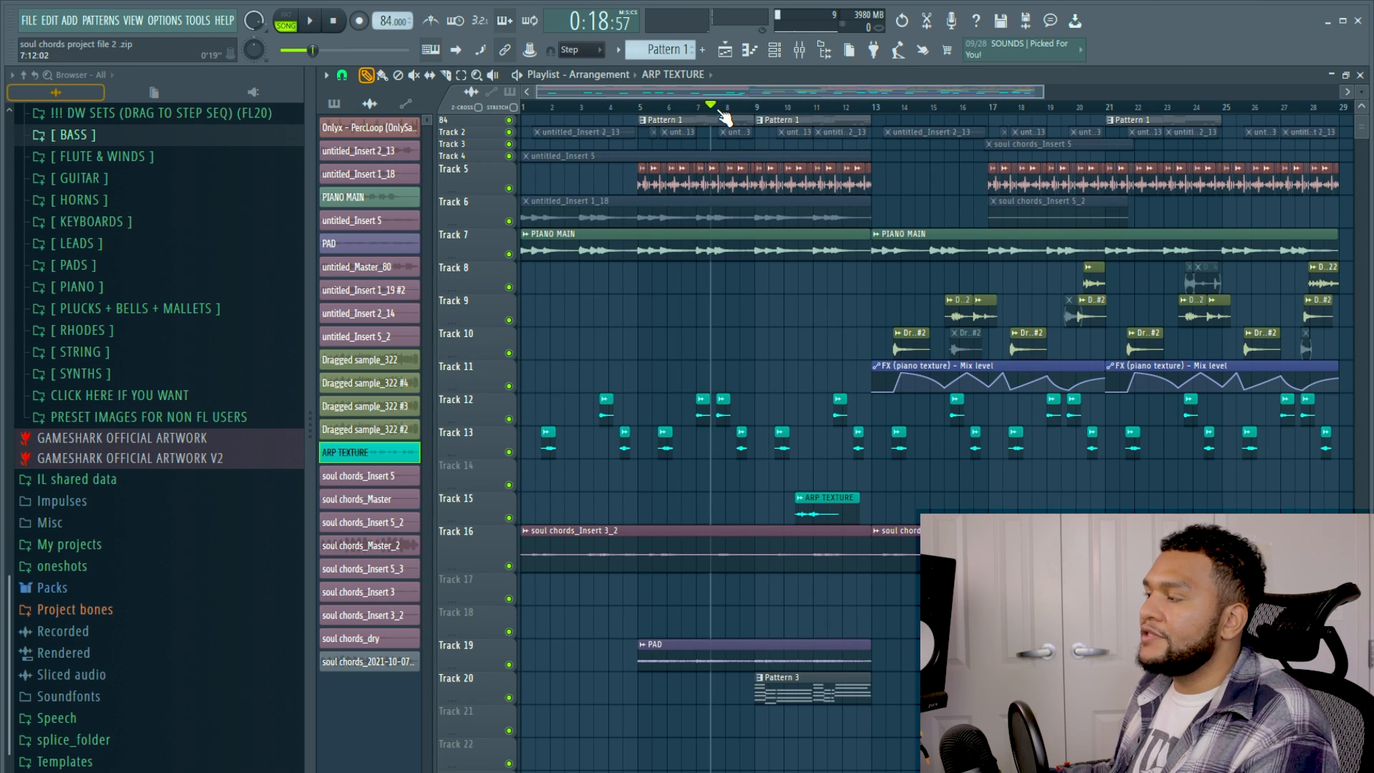
{"action": "left_click_drag", "start_coordinate": [714, 115], "coordinate": [705, 114]}
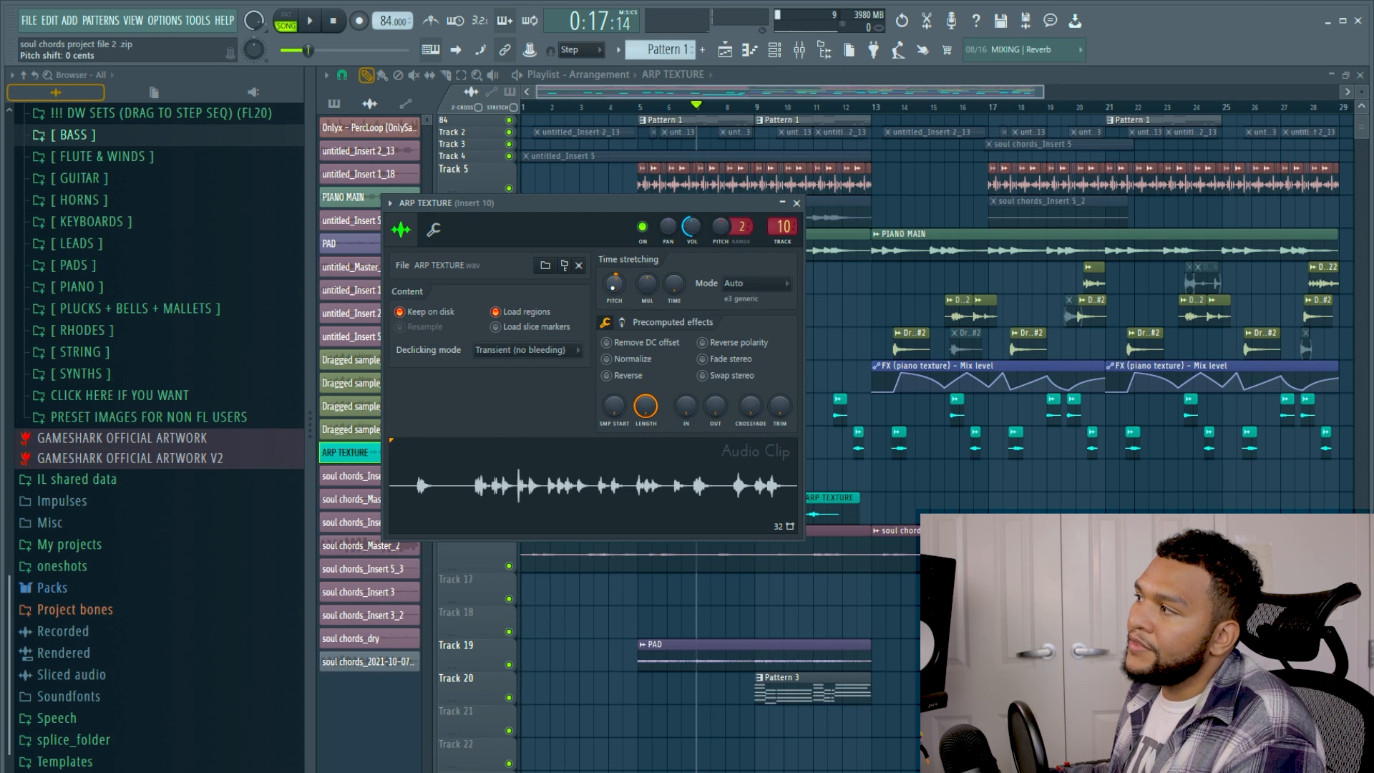
{"action": "double_click", "coordinate": [776, 229]}
{"action": "left_click", "coordinate": [866, 566]}
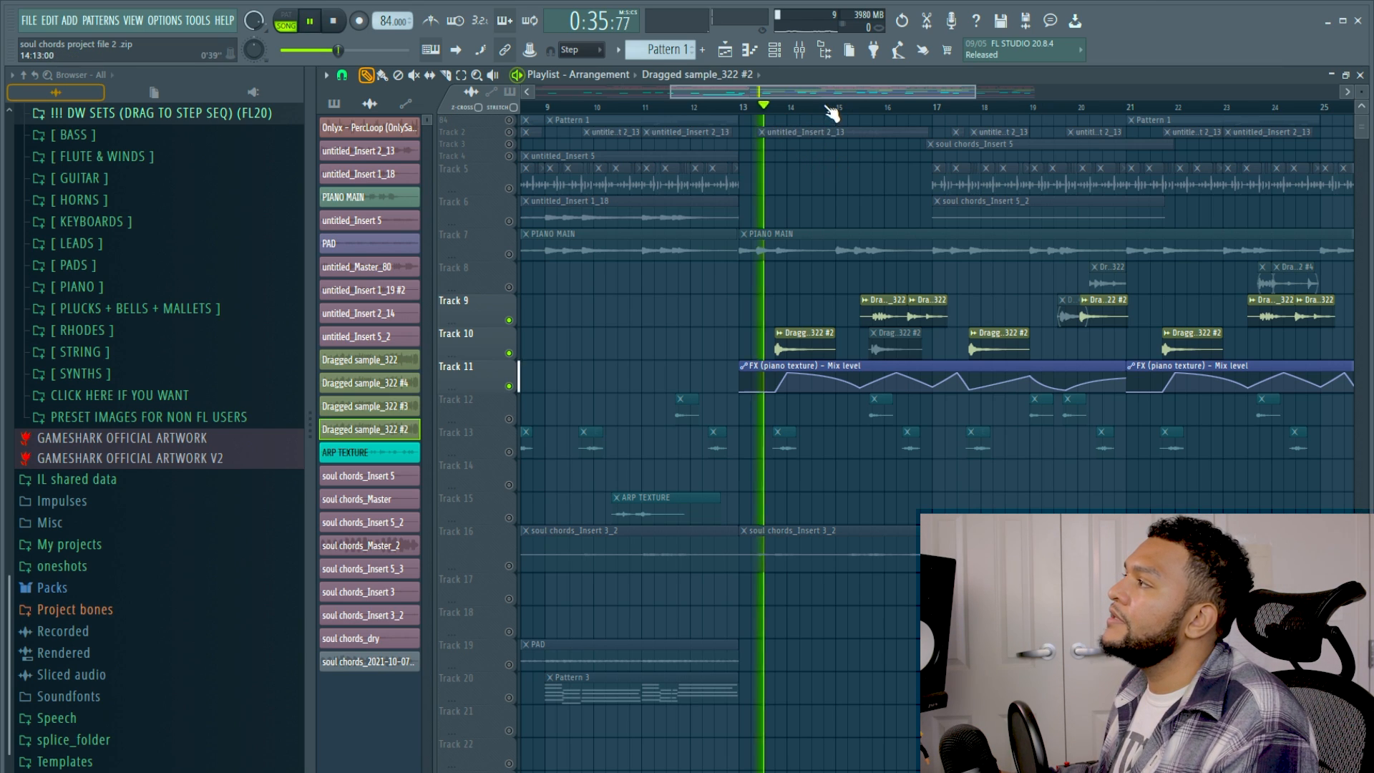
Step: Play the isolated Tracks 9 to 11 close up from around bar 15, and open the [PIANO] TRUSTY instrument
{"action": "scroll", "coordinate": [827, 114], "scroll_direction": "up", "scroll_amount": 3}
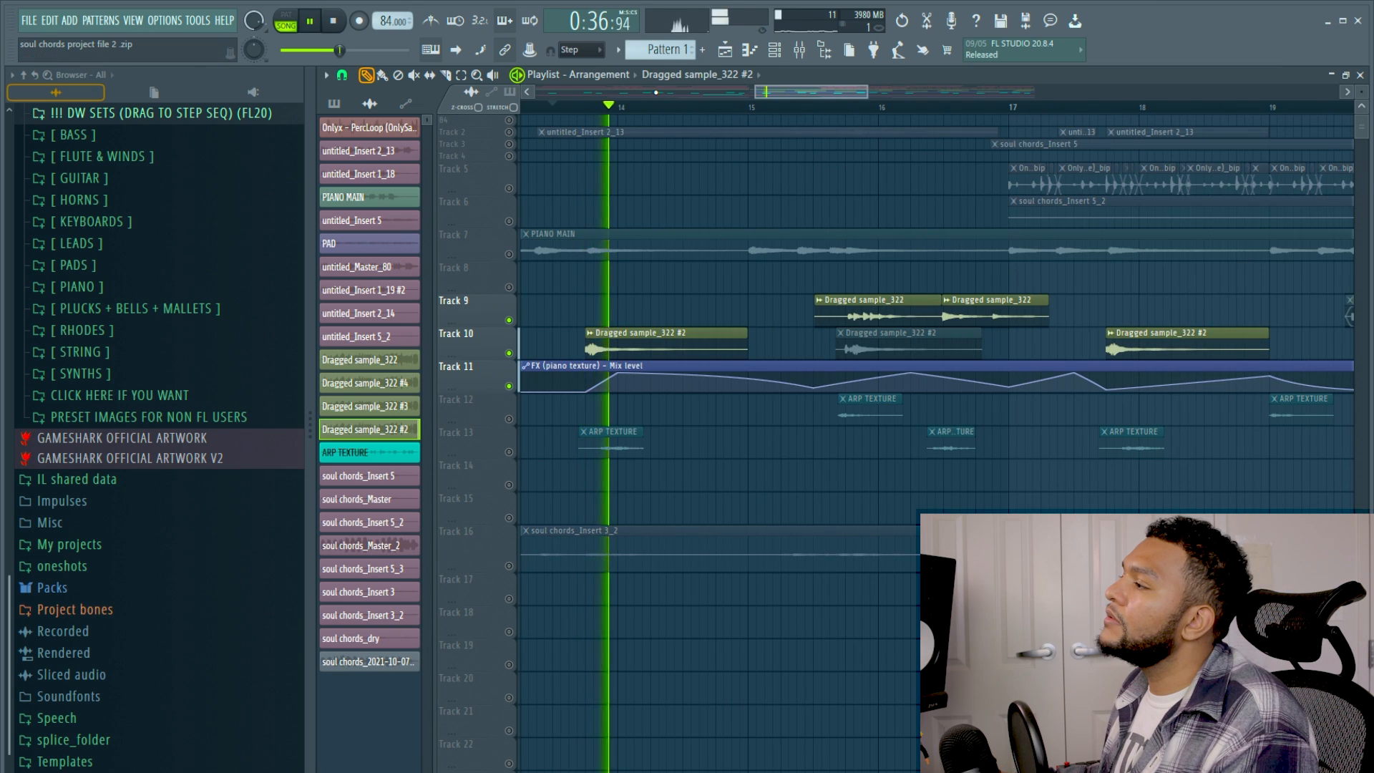
{"action": "left_click", "coordinate": [834, 107]}
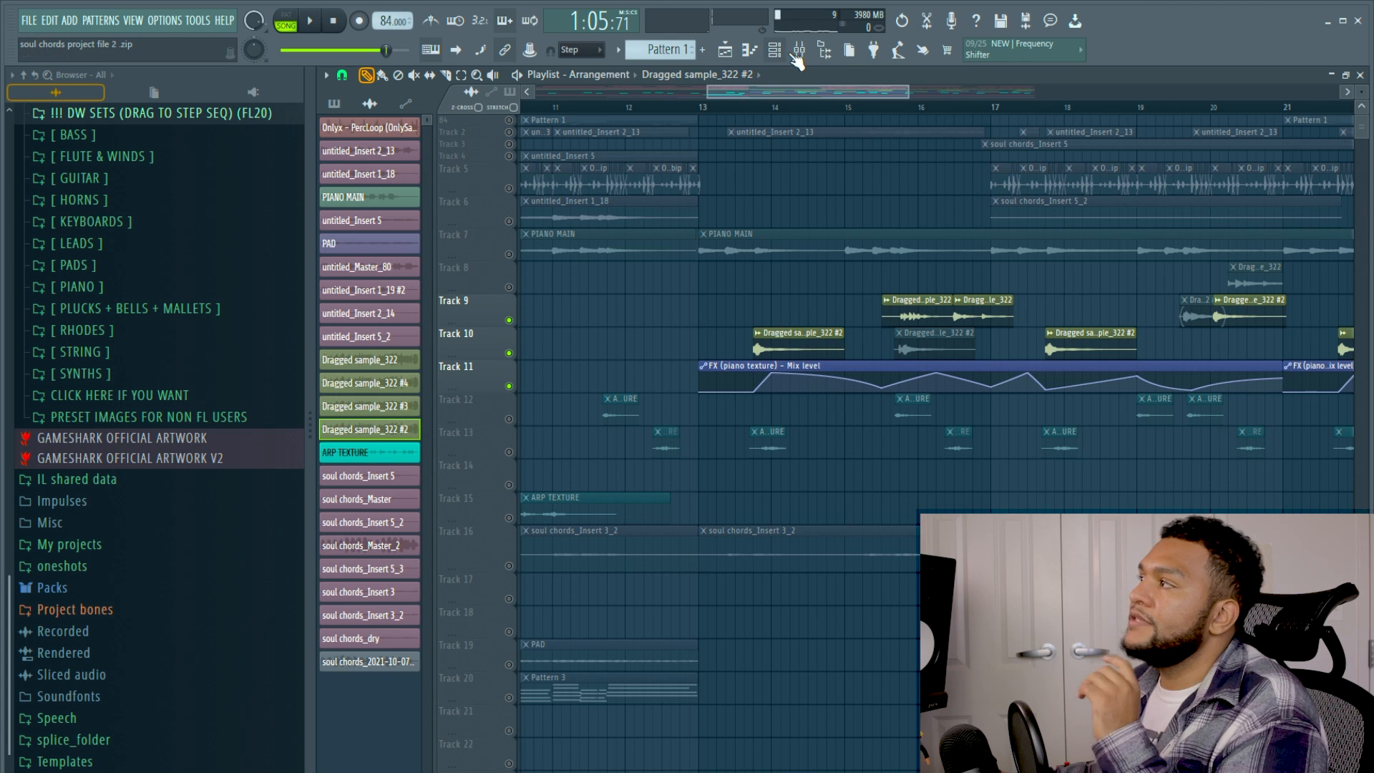
{"action": "left_click", "coordinate": [785, 55]}
{"action": "left_click", "coordinate": [679, 147]}
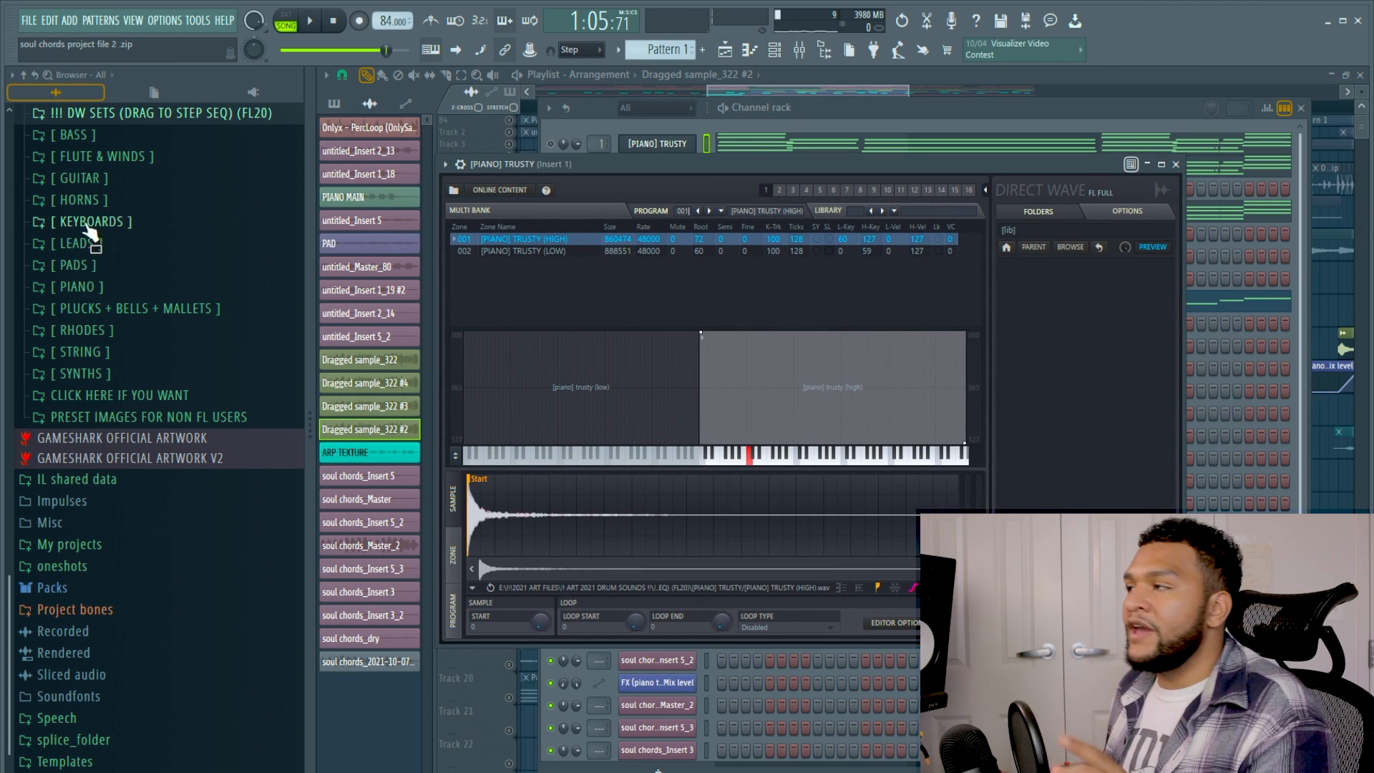
Step: Expand the kit's DW SETS folder to view the [BASS] TAKE MY BREATHE samples, and collapse it again
{"action": "left_click", "coordinate": [185, 113]}
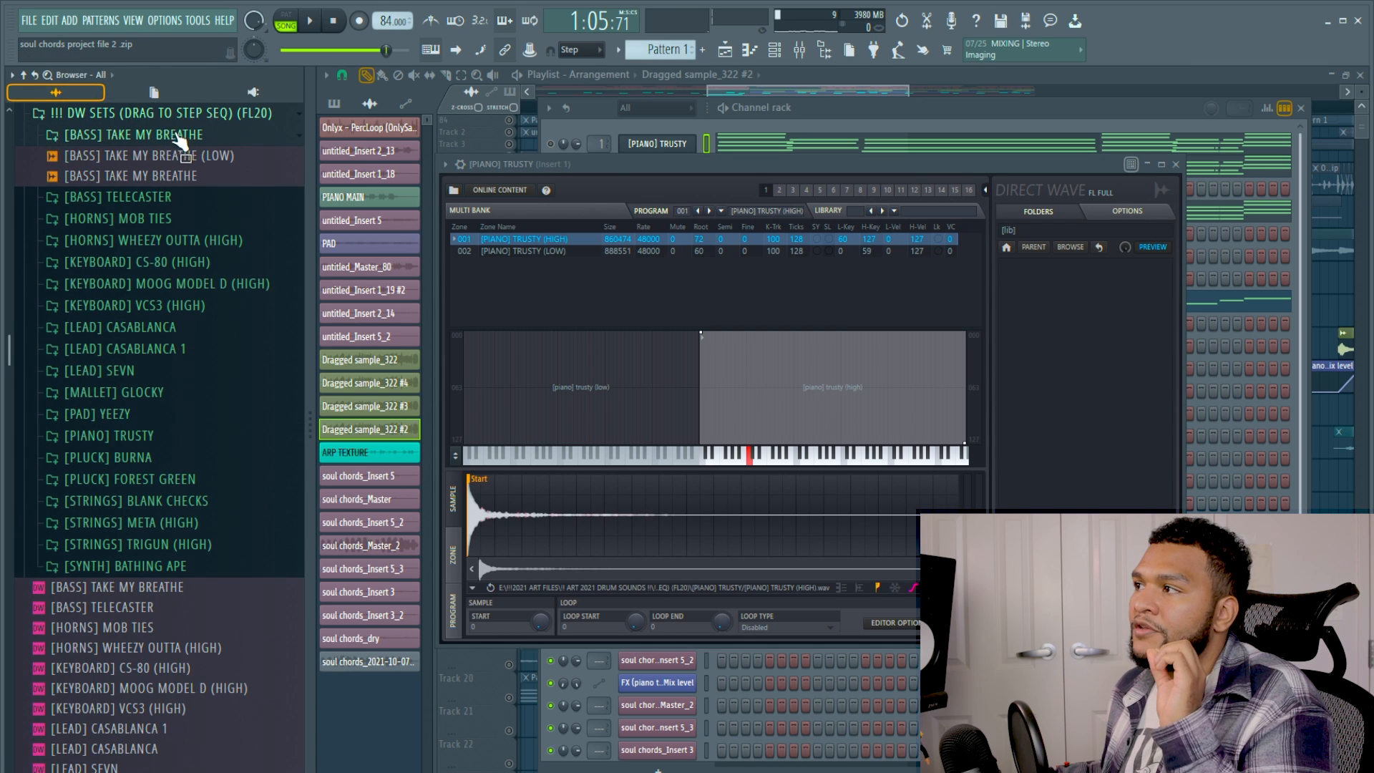
{"action": "left_click", "coordinate": [189, 135]}
{"action": "left_click", "coordinate": [191, 119]}
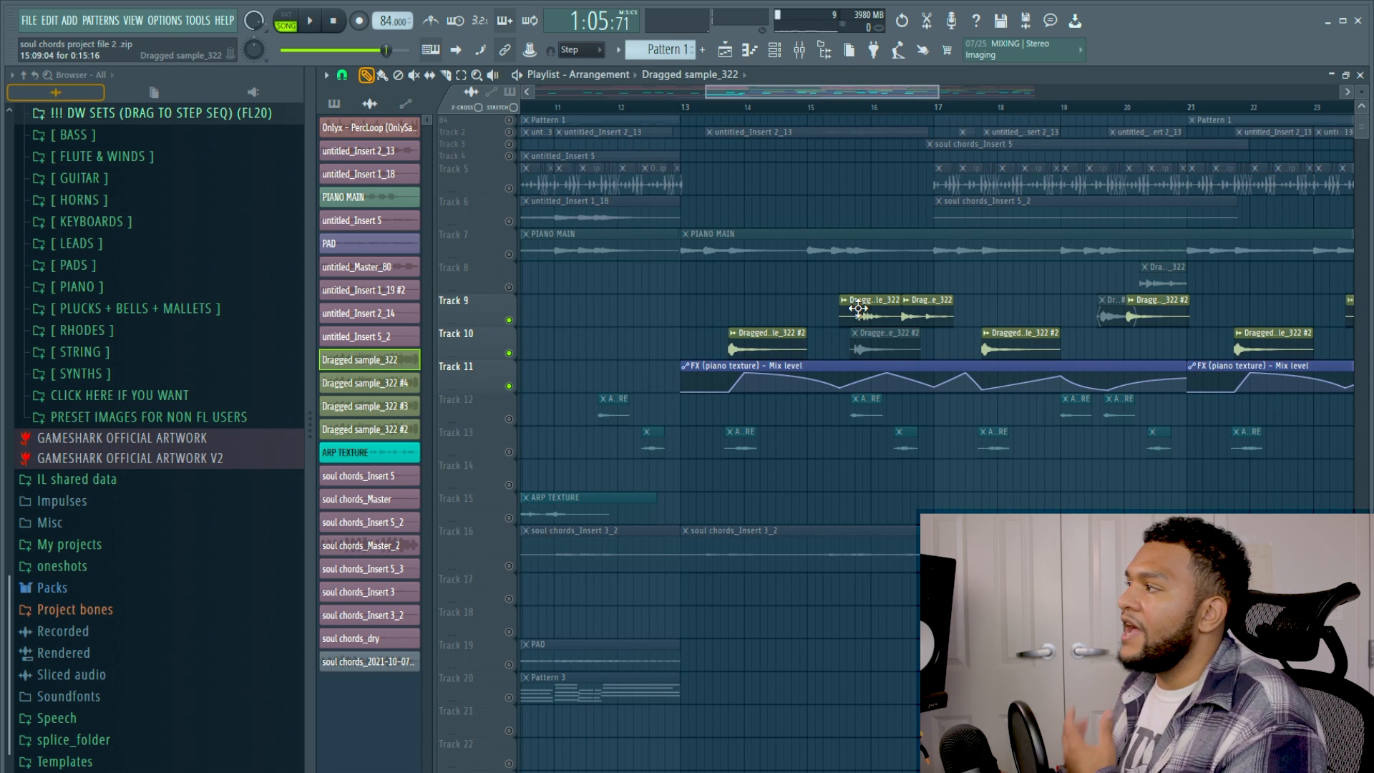
Step: Inspect the Dragged sample_322 clip's channel settings and the ShaperBox2, Ghz Lossy 3 and FX effects on its piano texture mixer track
{"action": "double_click", "coordinate": [858, 308]}
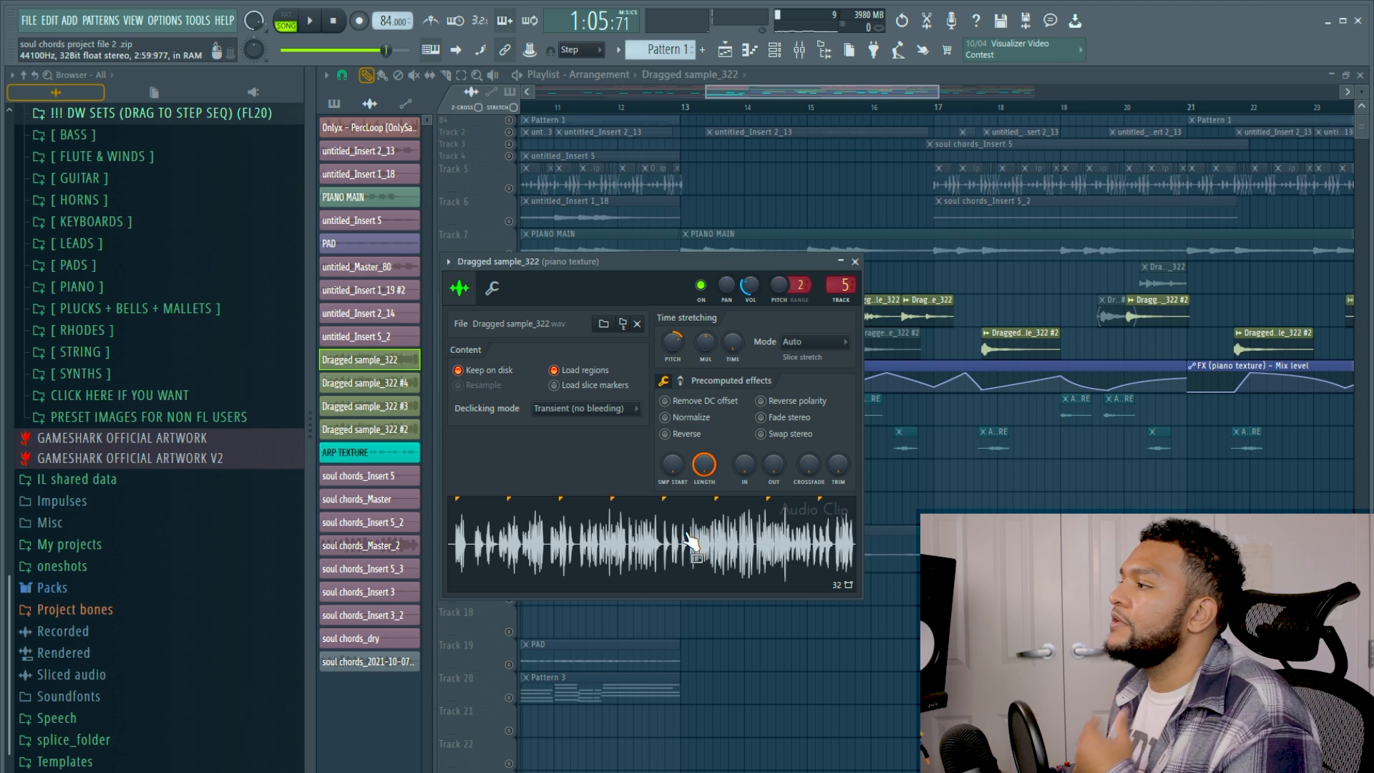
{"action": "left_click", "coordinate": [719, 593]}
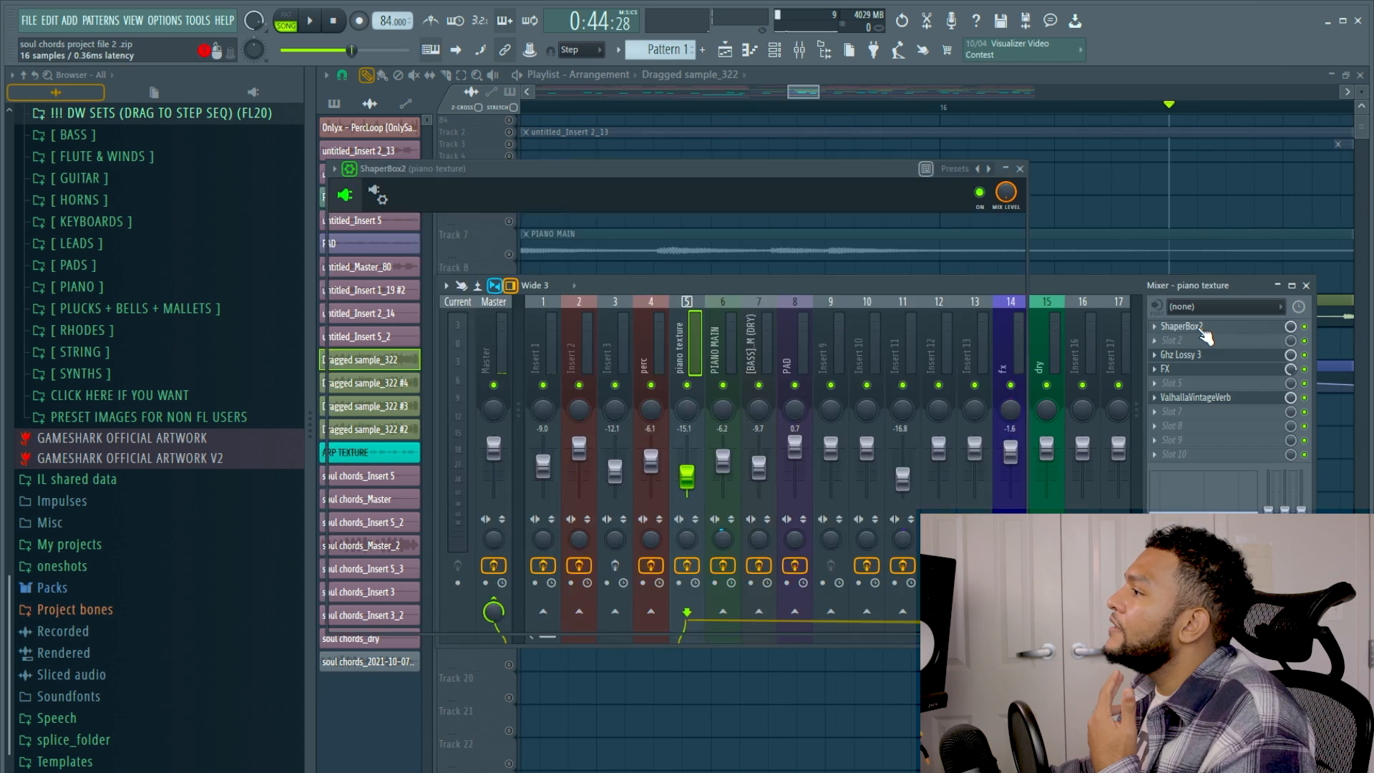
{"action": "left_click", "coordinate": [1192, 326]}
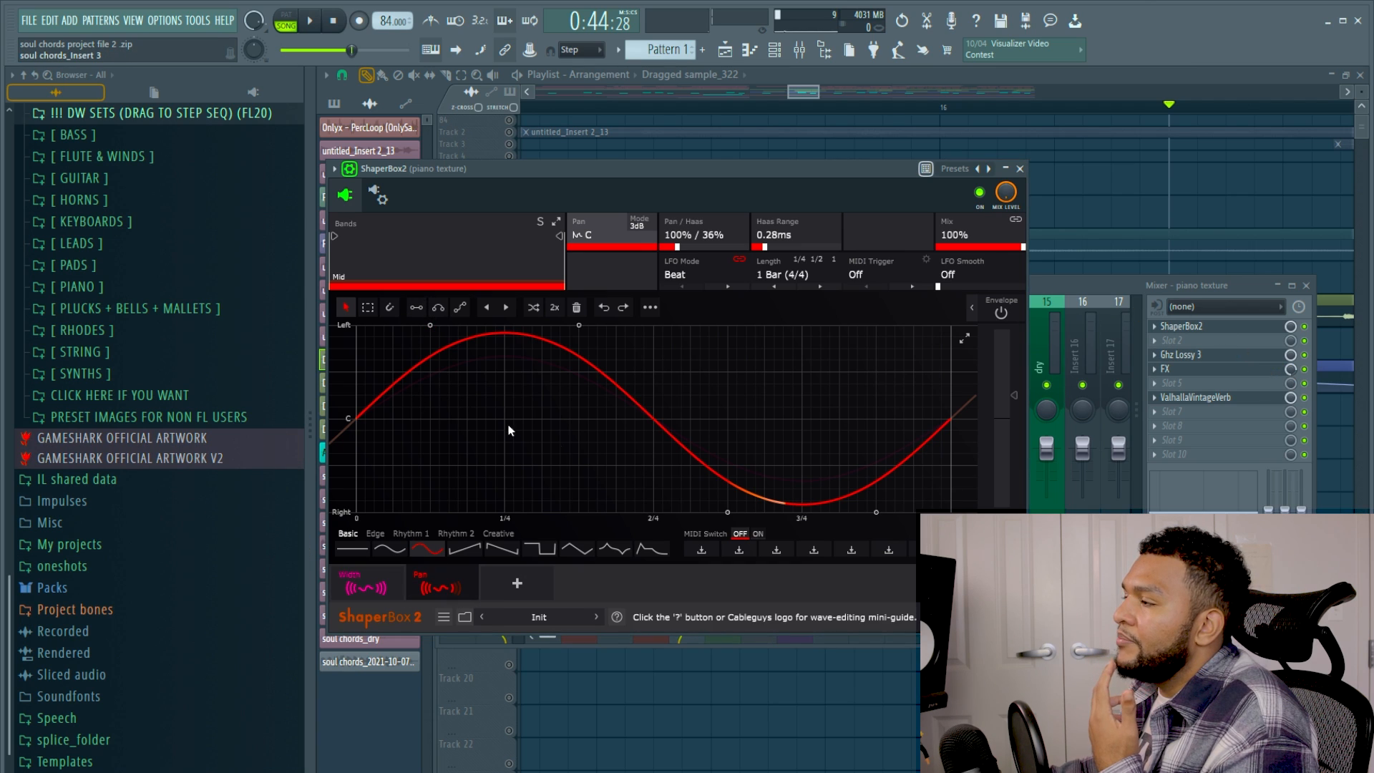
{"action": "left_click", "coordinate": [372, 572]}
{"action": "left_click", "coordinate": [1202, 355]}
{"action": "left_click", "coordinate": [1206, 369]}
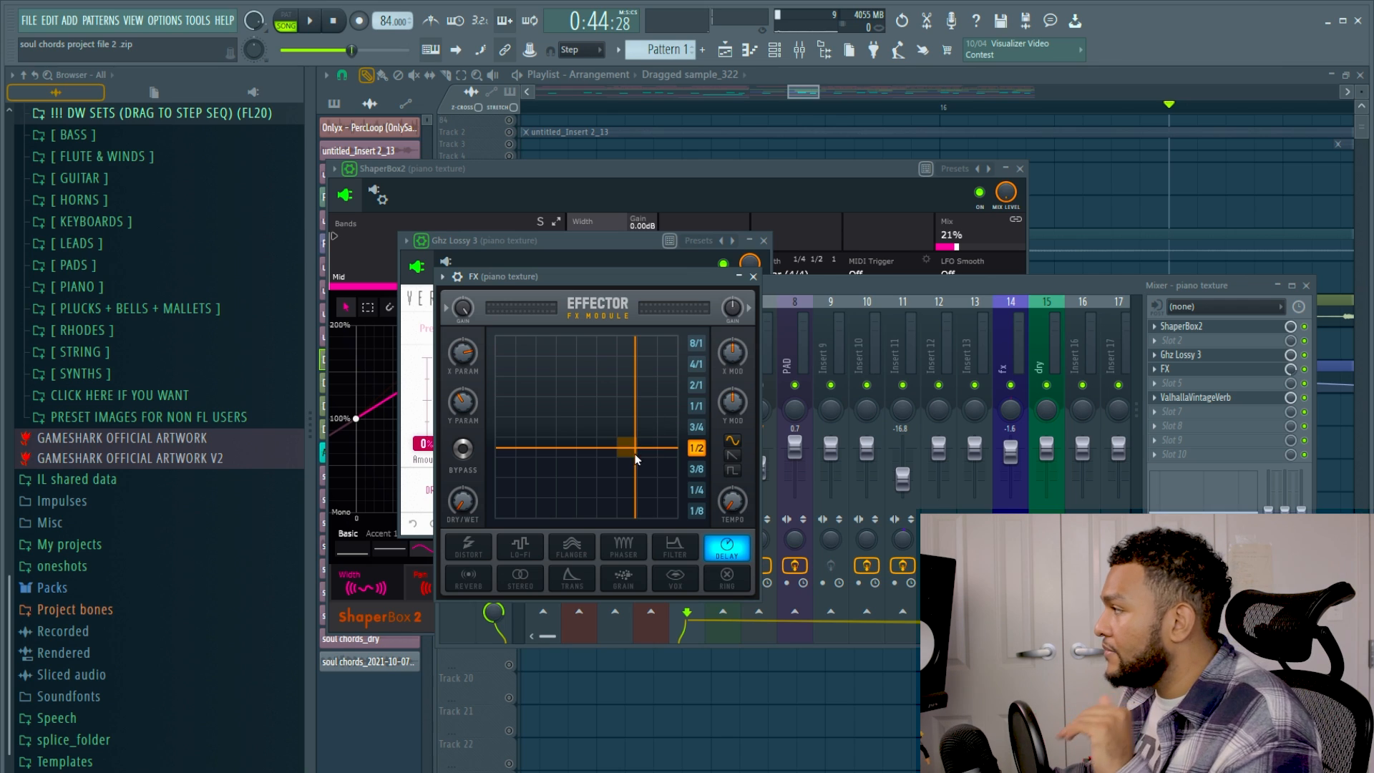
{"action": "left_click", "coordinate": [1114, 425]}
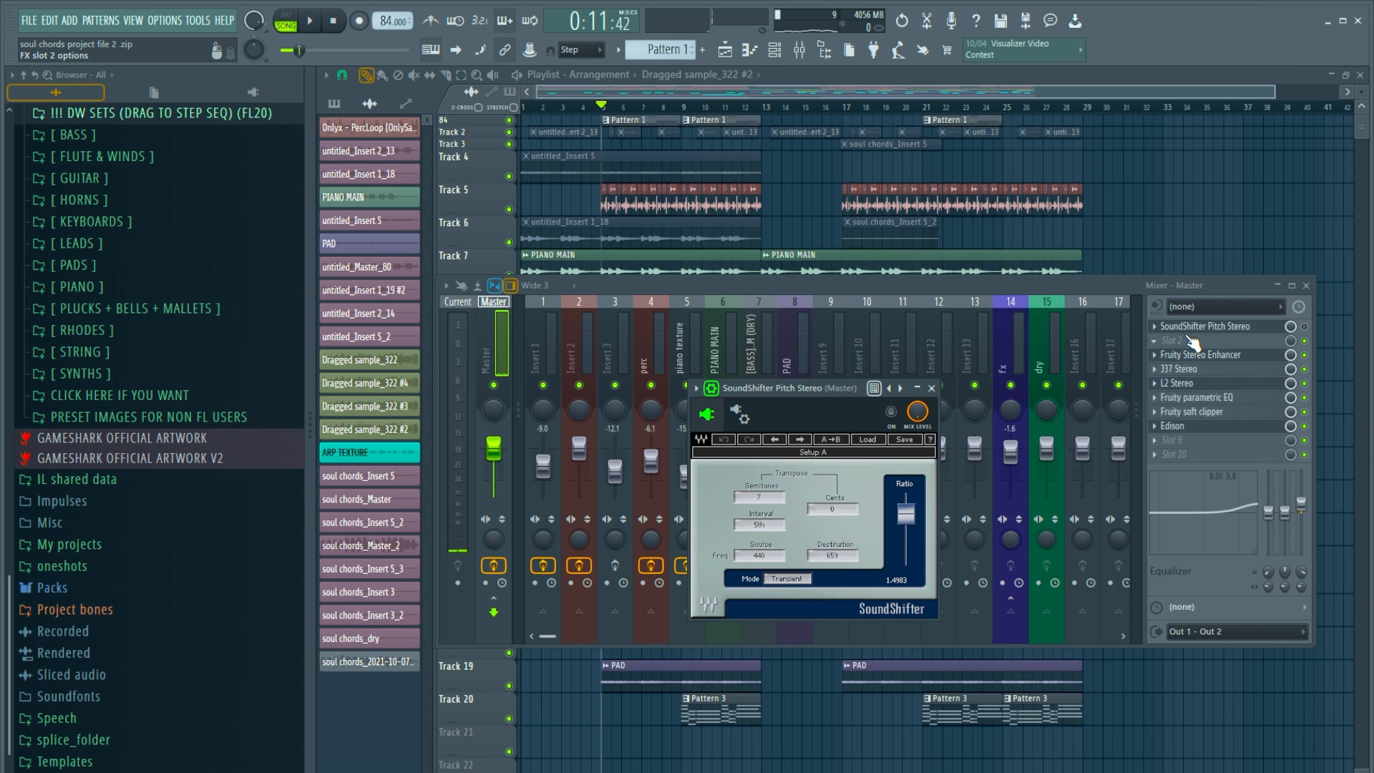
Step: Review the J37 Stereo, L2 Stereo and Fruity soft clipper effects on the Master track
{"action": "left_click", "coordinate": [1207, 369]}
{"action": "left_click", "coordinate": [1202, 383]}
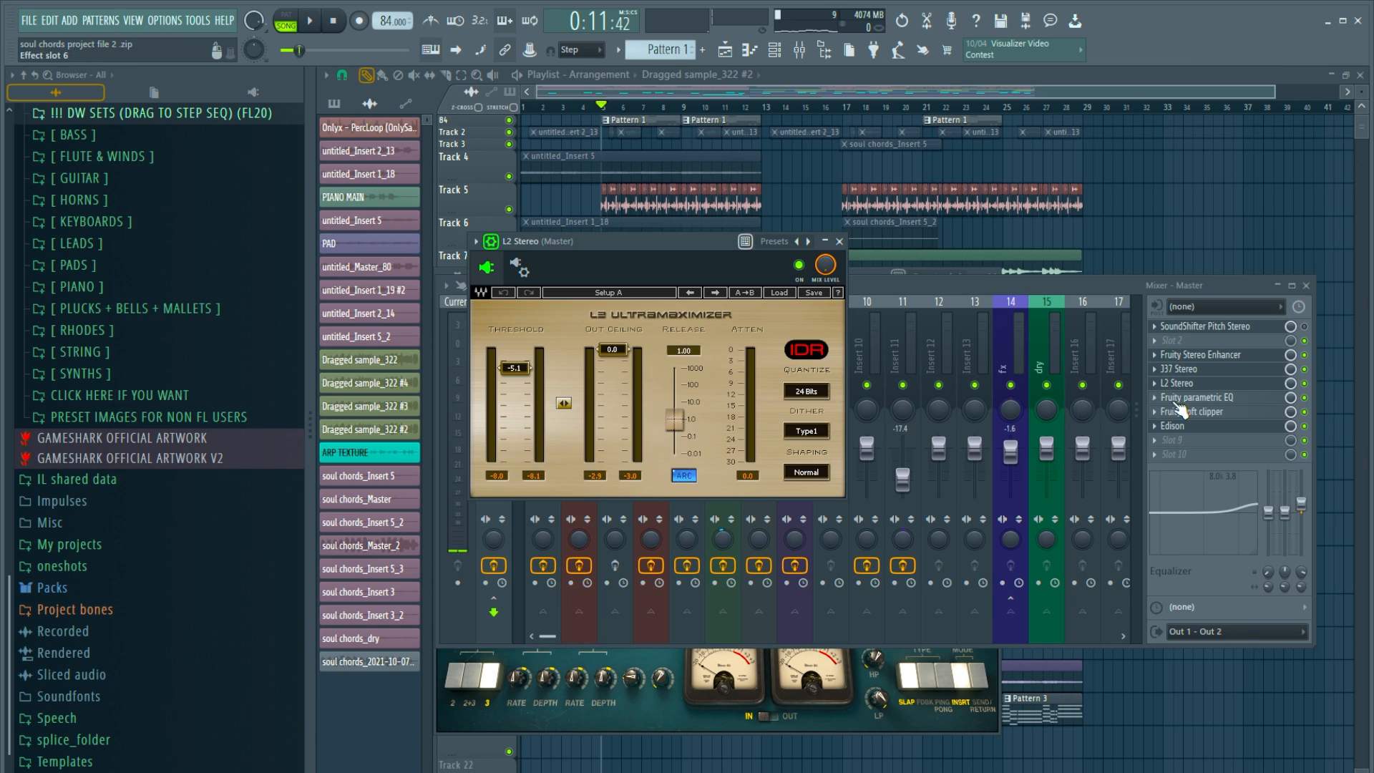
{"action": "left_click", "coordinate": [1209, 412]}
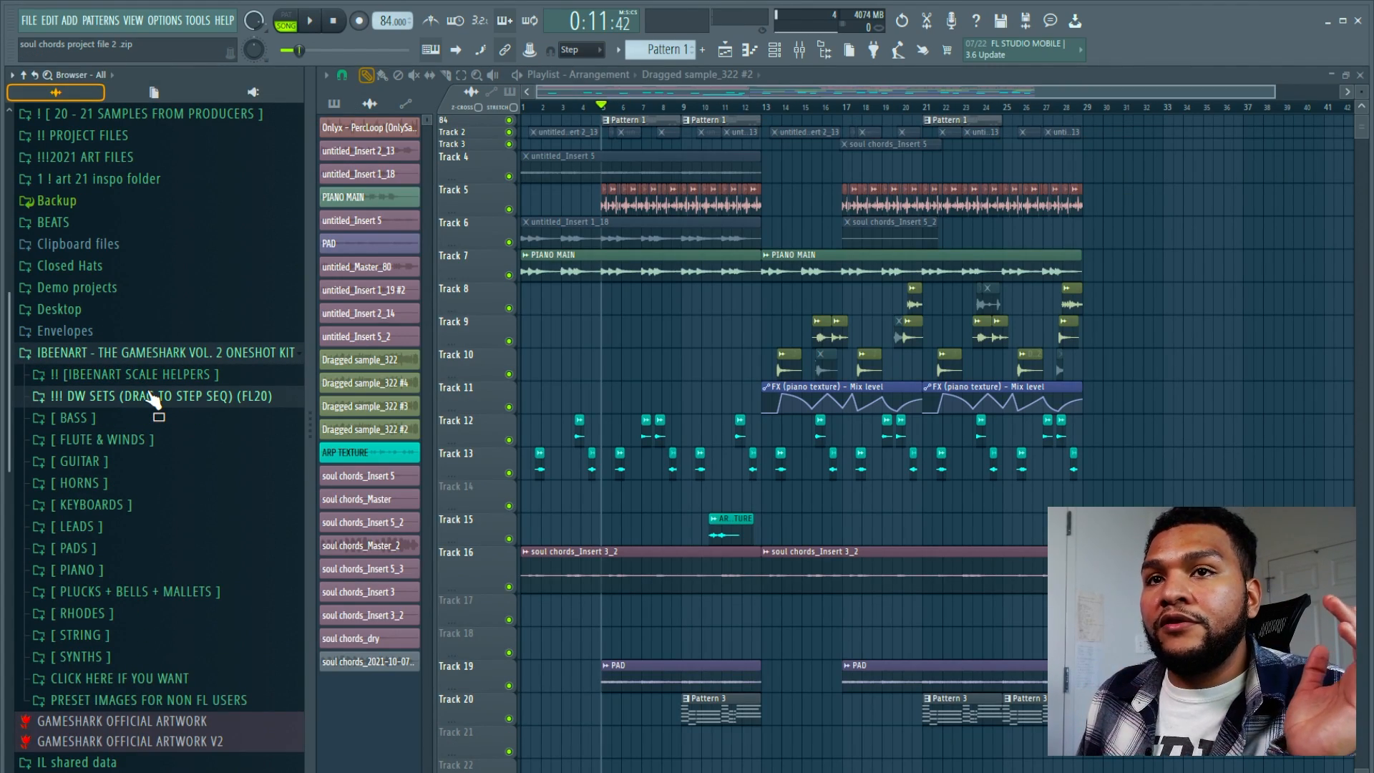
Step: Start a new empty pattern and add the !!! HALFTIME MINOR SCALE helper from the kit's scale helpers folder to the channel rack
{"action": "left_click", "coordinate": [148, 378]}
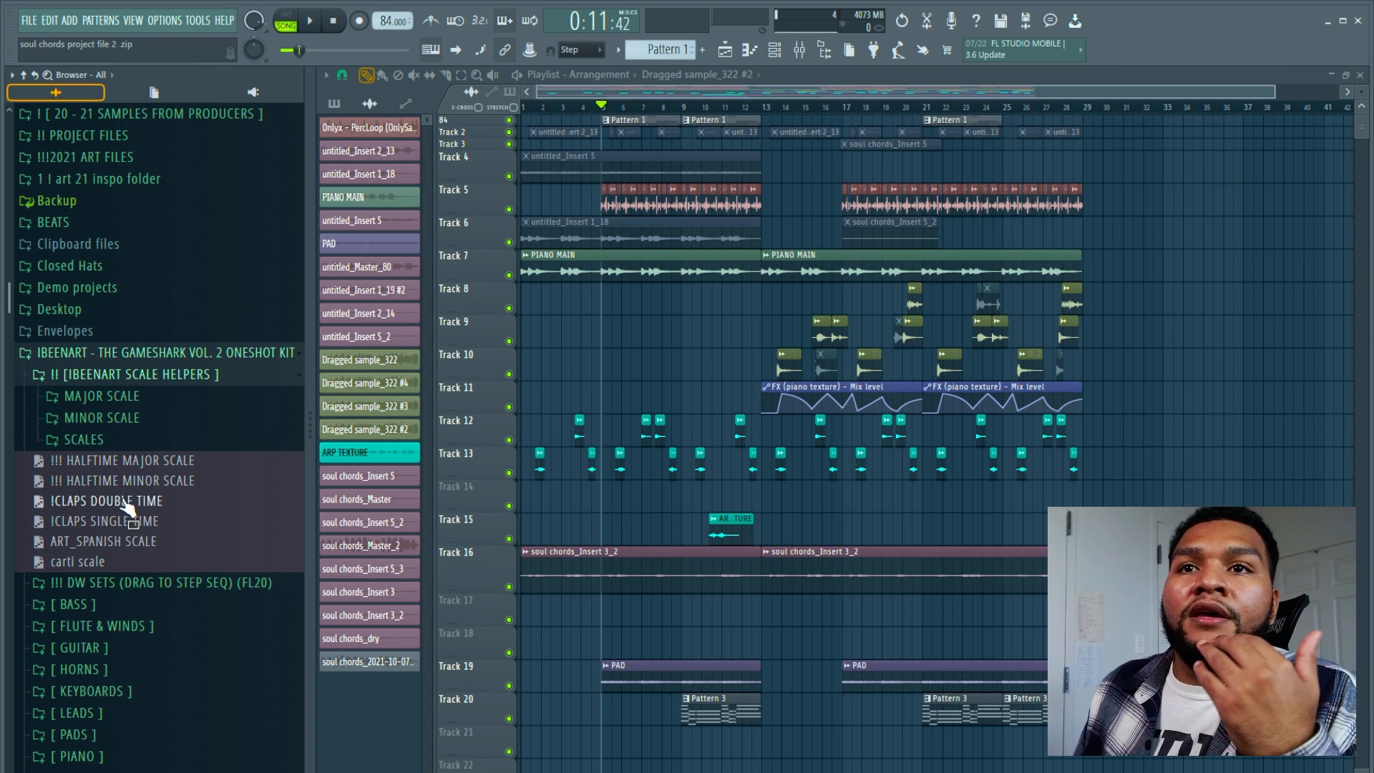
{"action": "left_click", "coordinate": [774, 52]}
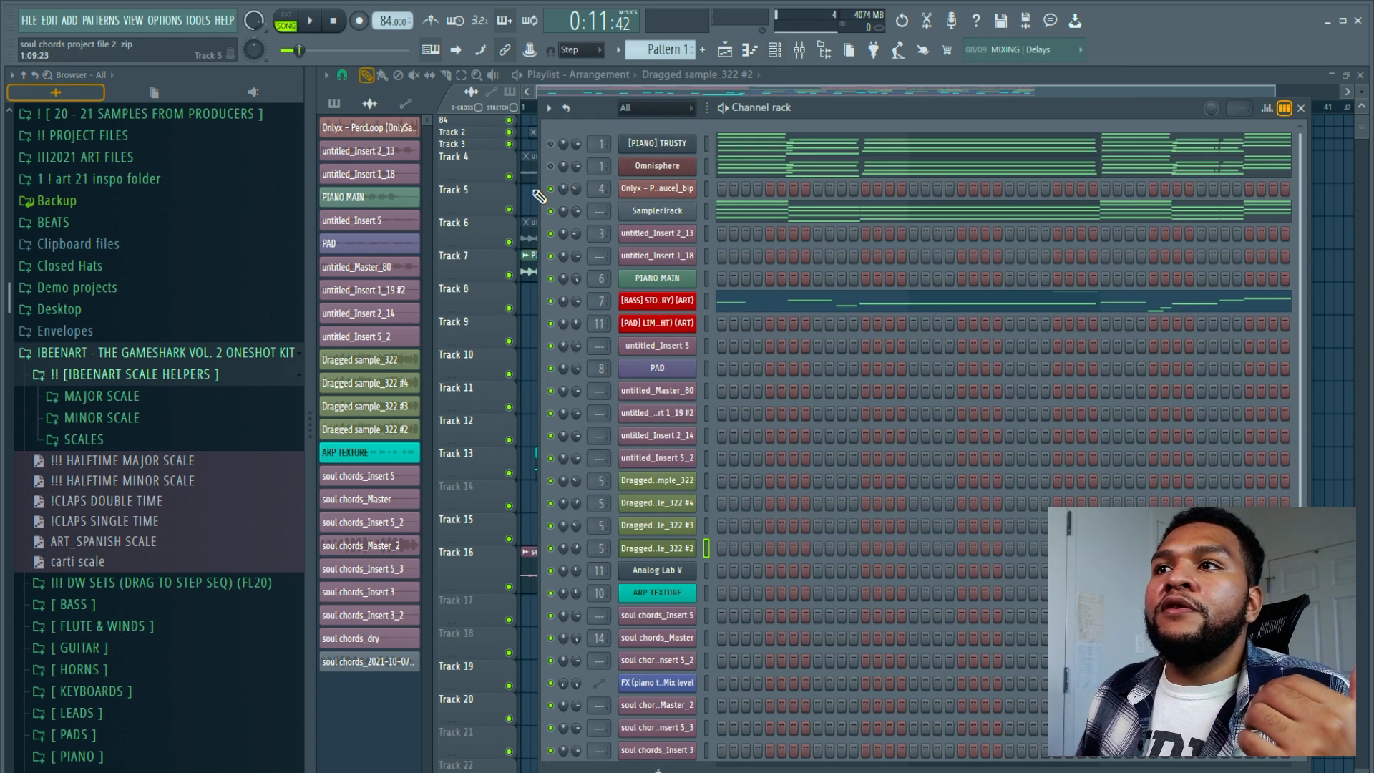
{"action": "key", "text": "F4"}
{"action": "left_click_drag", "start_coordinate": [93, 521], "coordinate": [232, 431]}
{"action": "left_click_drag", "start_coordinate": [129, 481], "coordinate": [658, 146]}
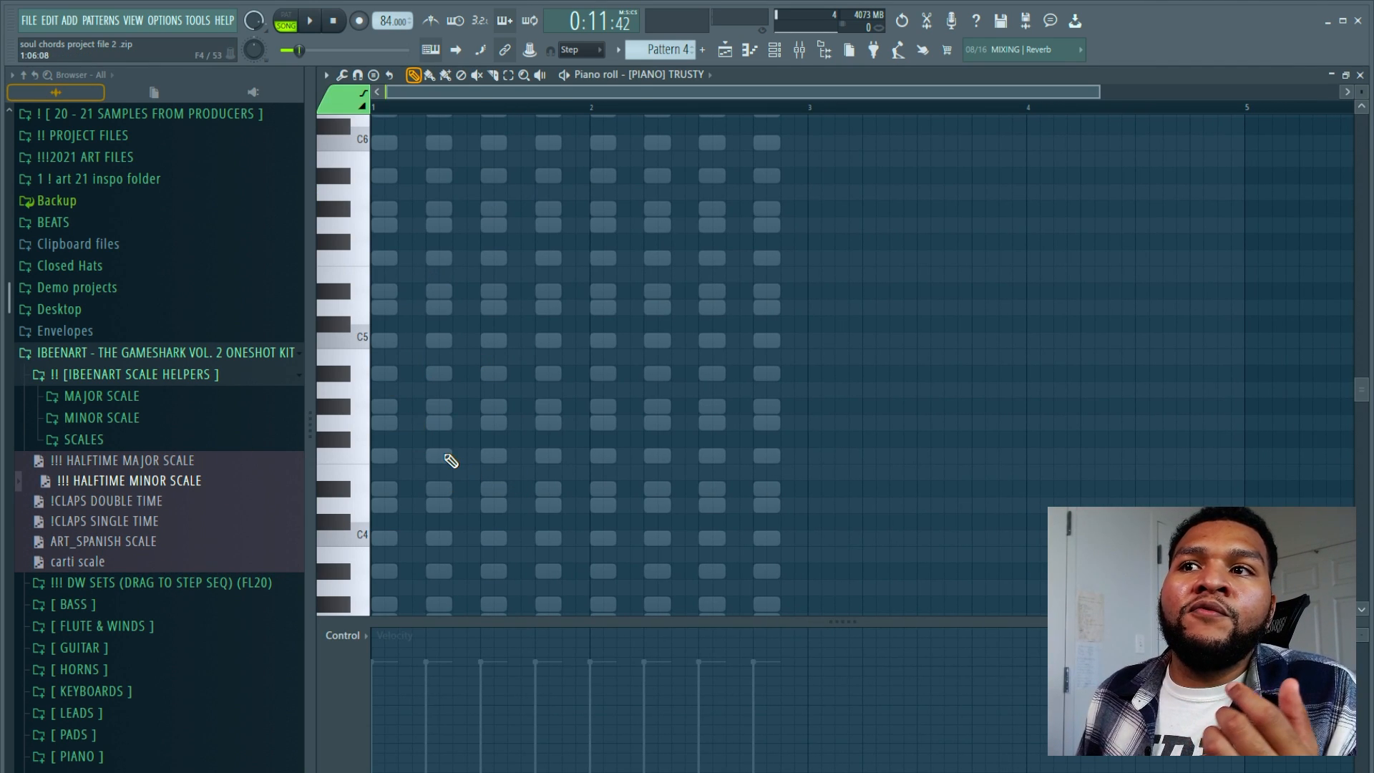
Step: Load the carti scale into the scale helper channel and view it as ghost notes in the [PIANO] TRUSTY piano roll
{"action": "right_click", "coordinate": [445, 455]}
{"action": "left_click_drag", "start_coordinate": [104, 569], "coordinate": [490, 454]}
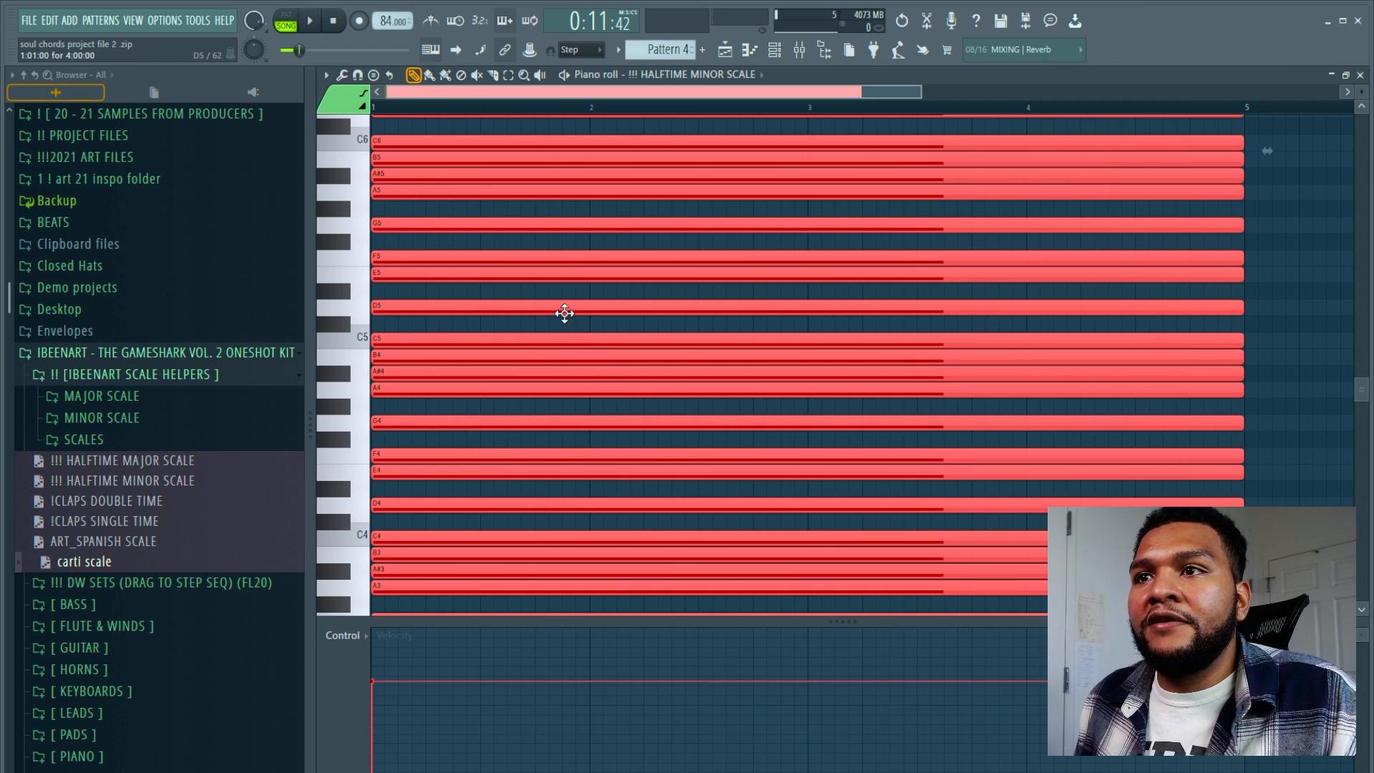
{"action": "scroll", "coordinate": [564, 313], "scroll_direction": "down", "scroll_amount": 4}
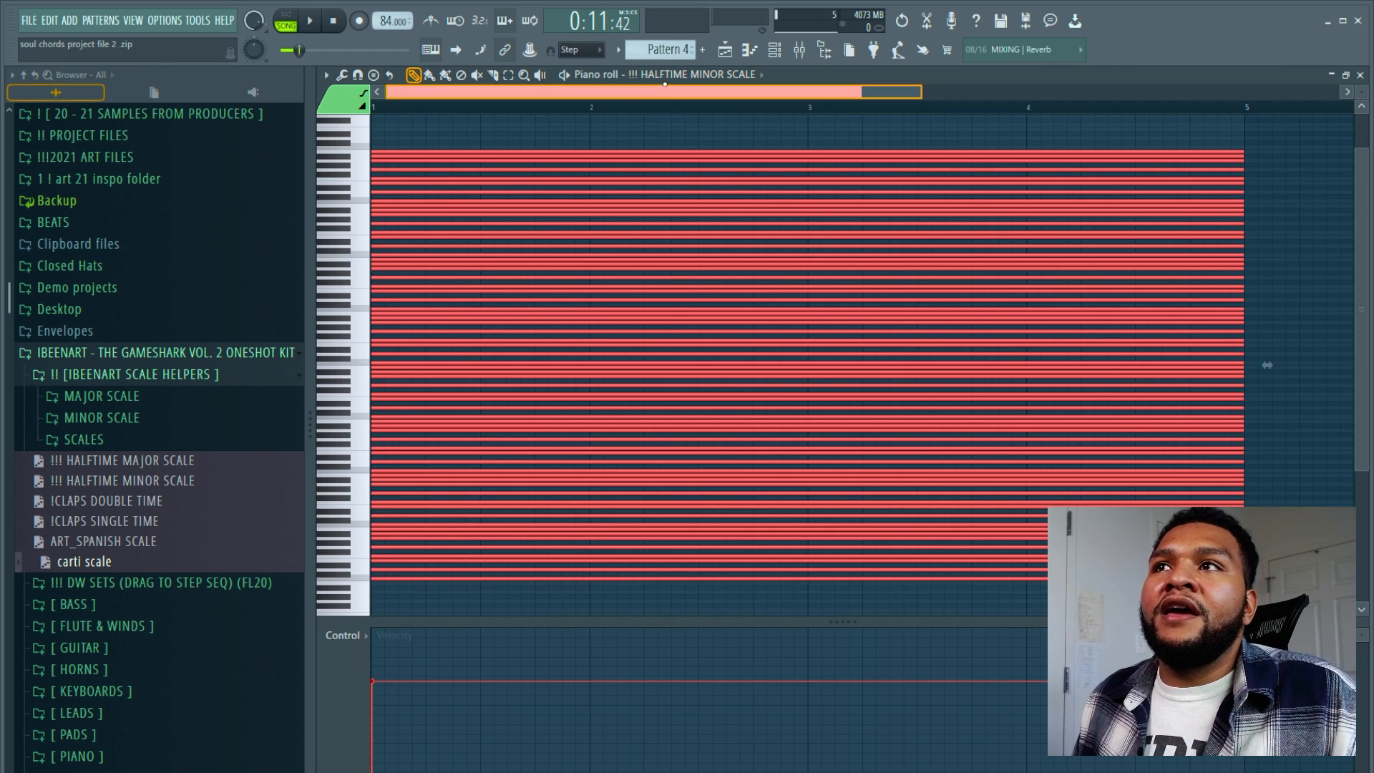
{"action": "left_click", "coordinate": [690, 508]}
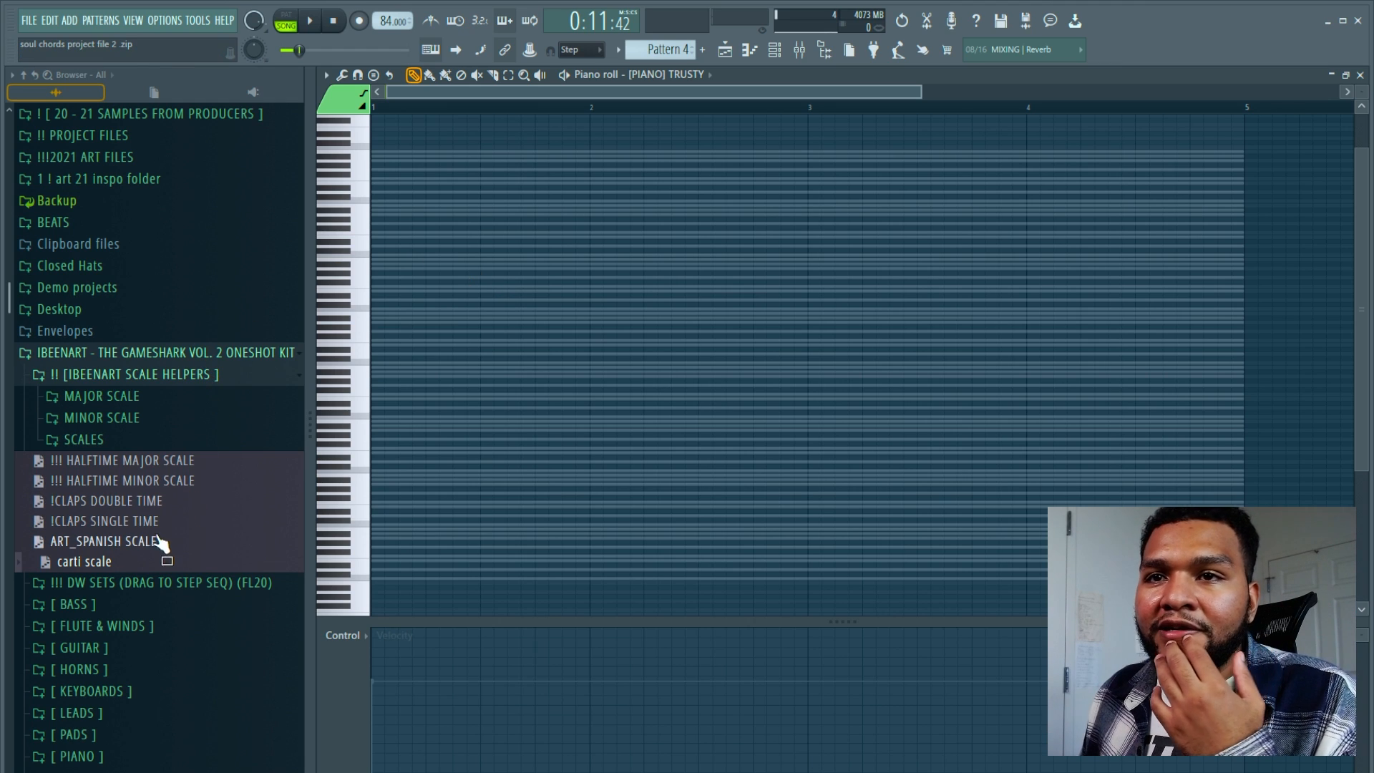
Step: Collapse the scale helpers folder and load the [HORNS] MOB TIES set from the DW SETS folder into the channel rack
{"action": "mouse_move", "coordinate": [133, 553]}
{"action": "left_mouse_down"}
{"action": "mouse_move", "coordinate": [148, 520]}
{"action": "mouse_move", "coordinate": [81, 444]}
{"action": "mouse_move", "coordinate": [141, 419]}
{"action": "left_mouse_up"}
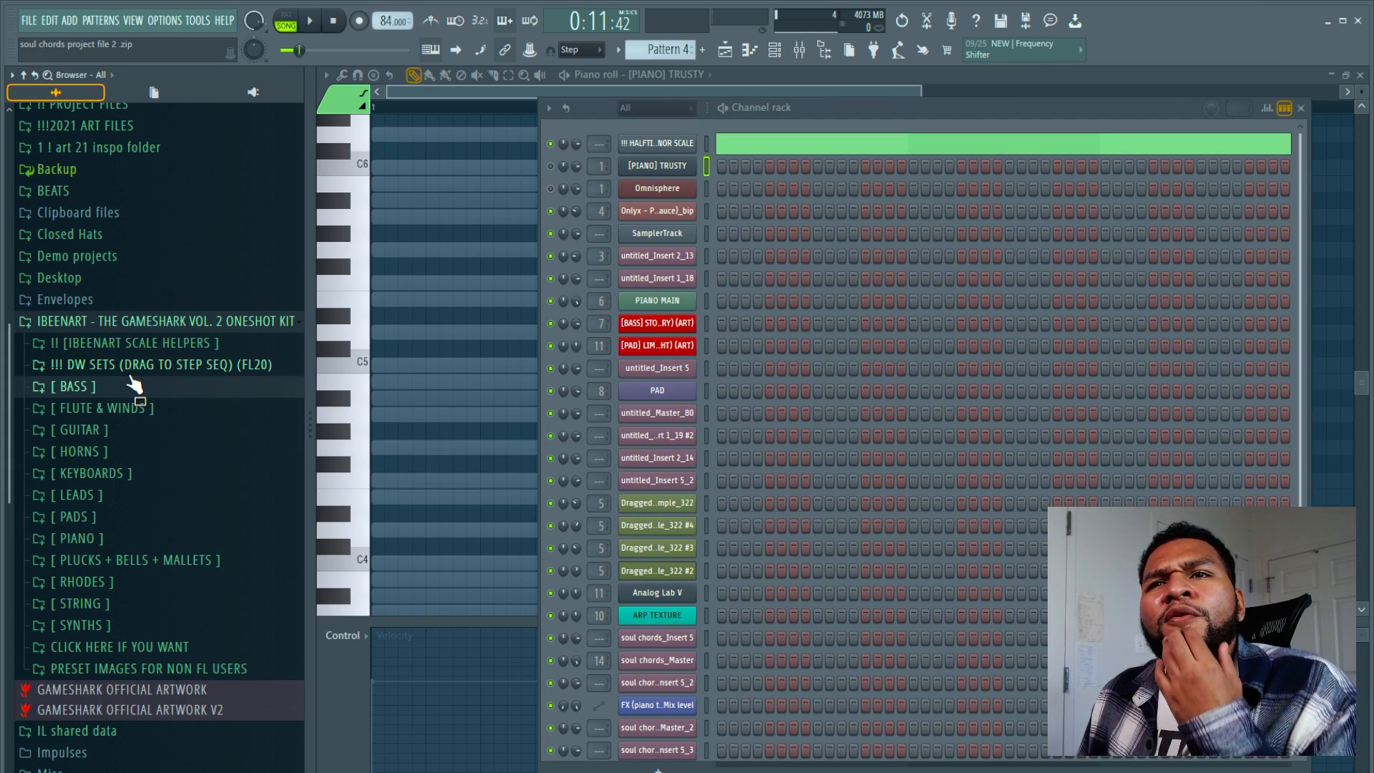
{"action": "left_click", "coordinate": [125, 385]}
{"action": "left_click", "coordinate": [130, 369]}
{"action": "scroll", "coordinate": [134, 383], "scroll_direction": "down", "scroll_amount": 8}
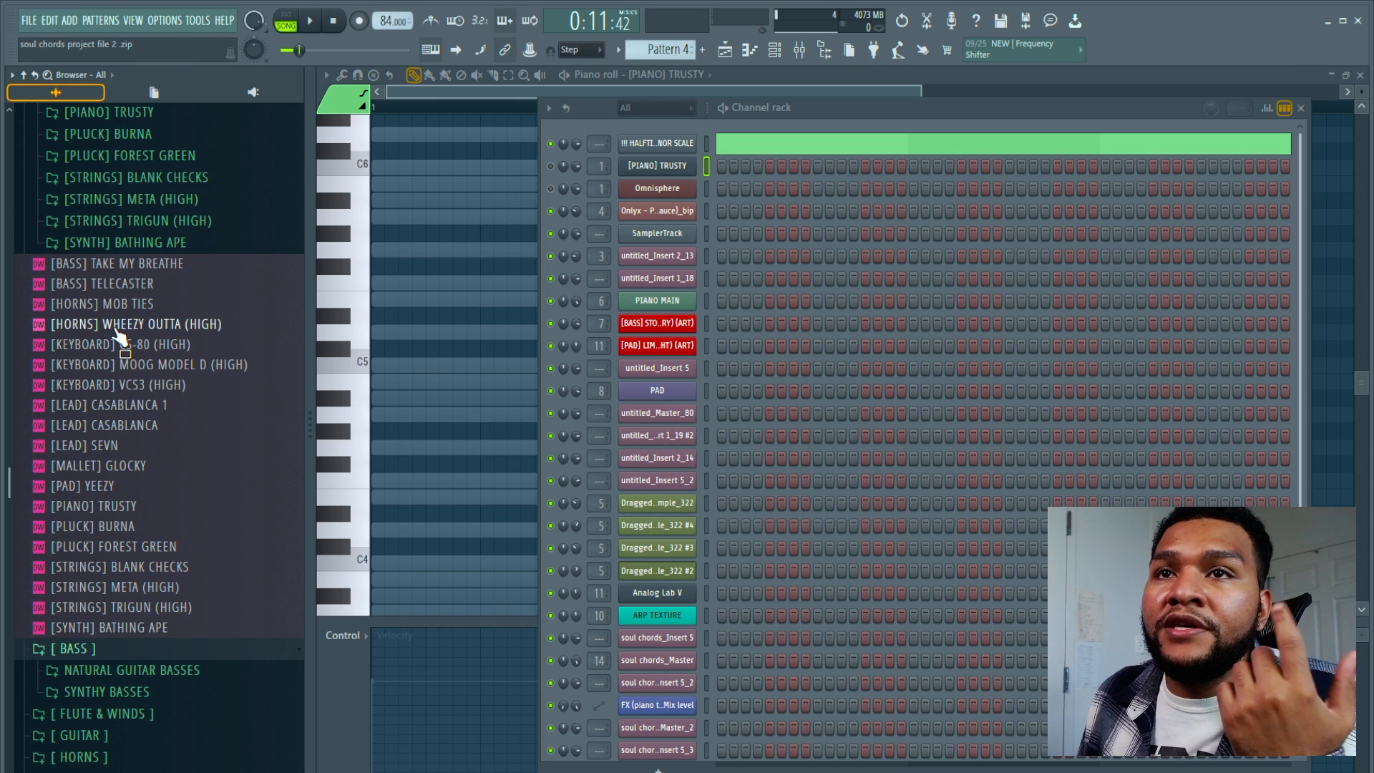
{"action": "left_click_drag", "start_coordinate": [115, 329], "coordinate": [667, 143]}
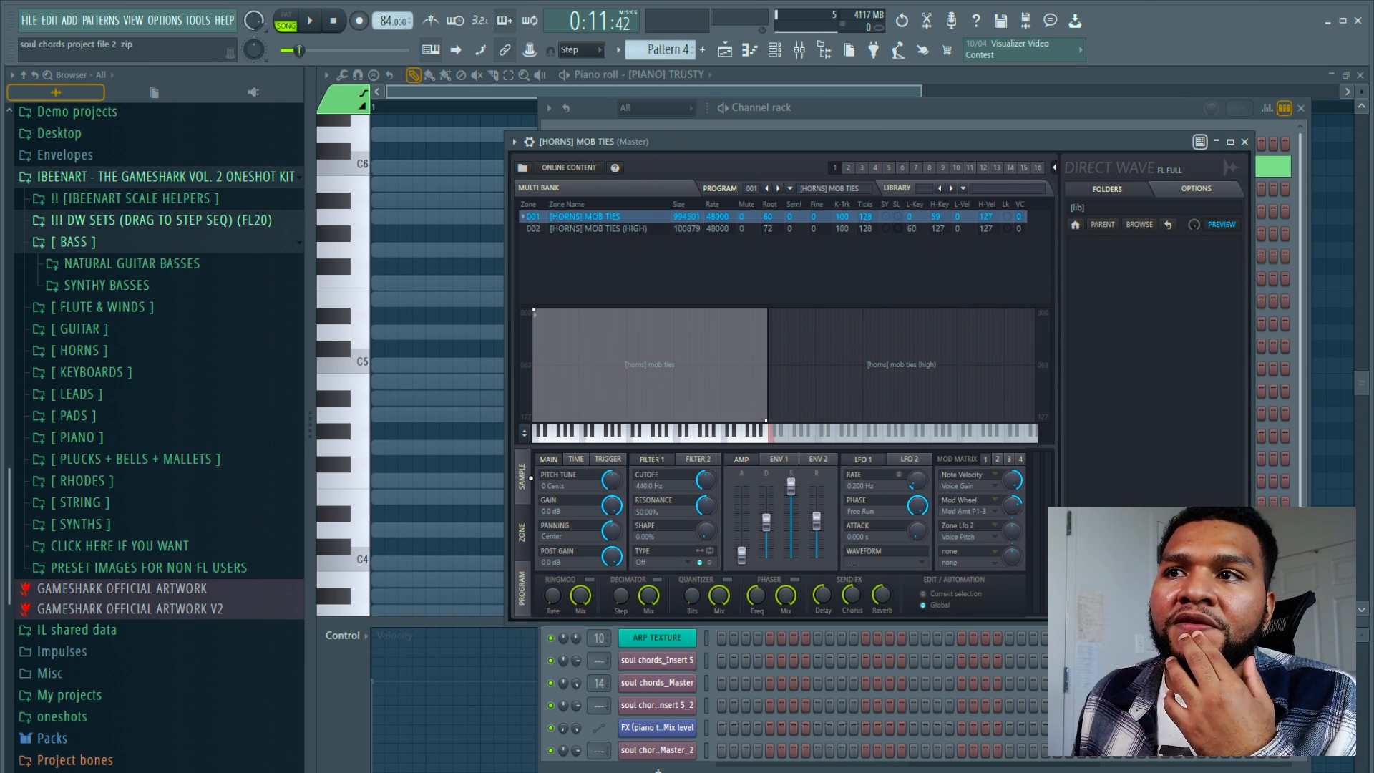
Step: Check the sample and zone settings of [HORNS] MOB TIES in DirectWave and shorten its amp envelope release
{"action": "left_click", "coordinate": [525, 476]}
{"action": "left_click", "coordinate": [525, 533]}
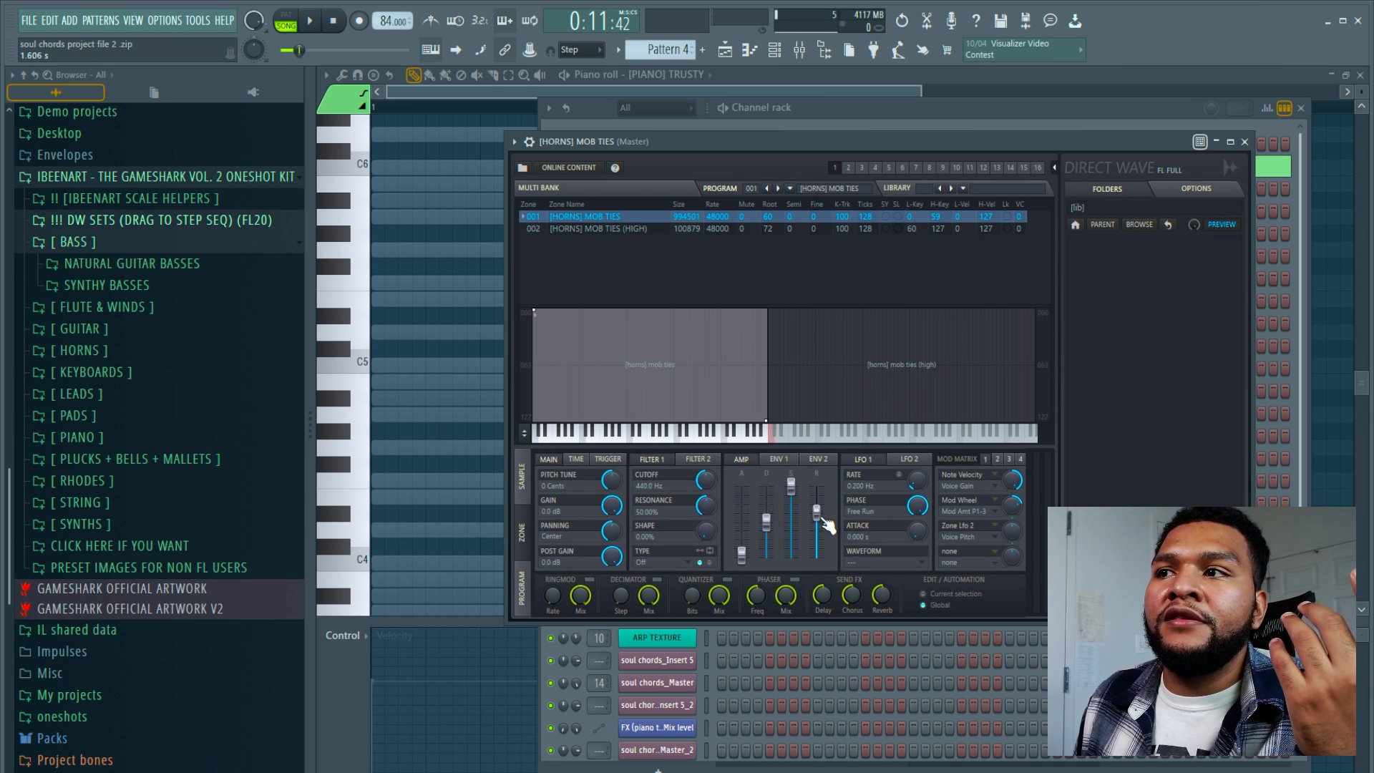
{"action": "left_click_drag", "start_coordinate": [817, 512], "coordinate": [817, 526]}
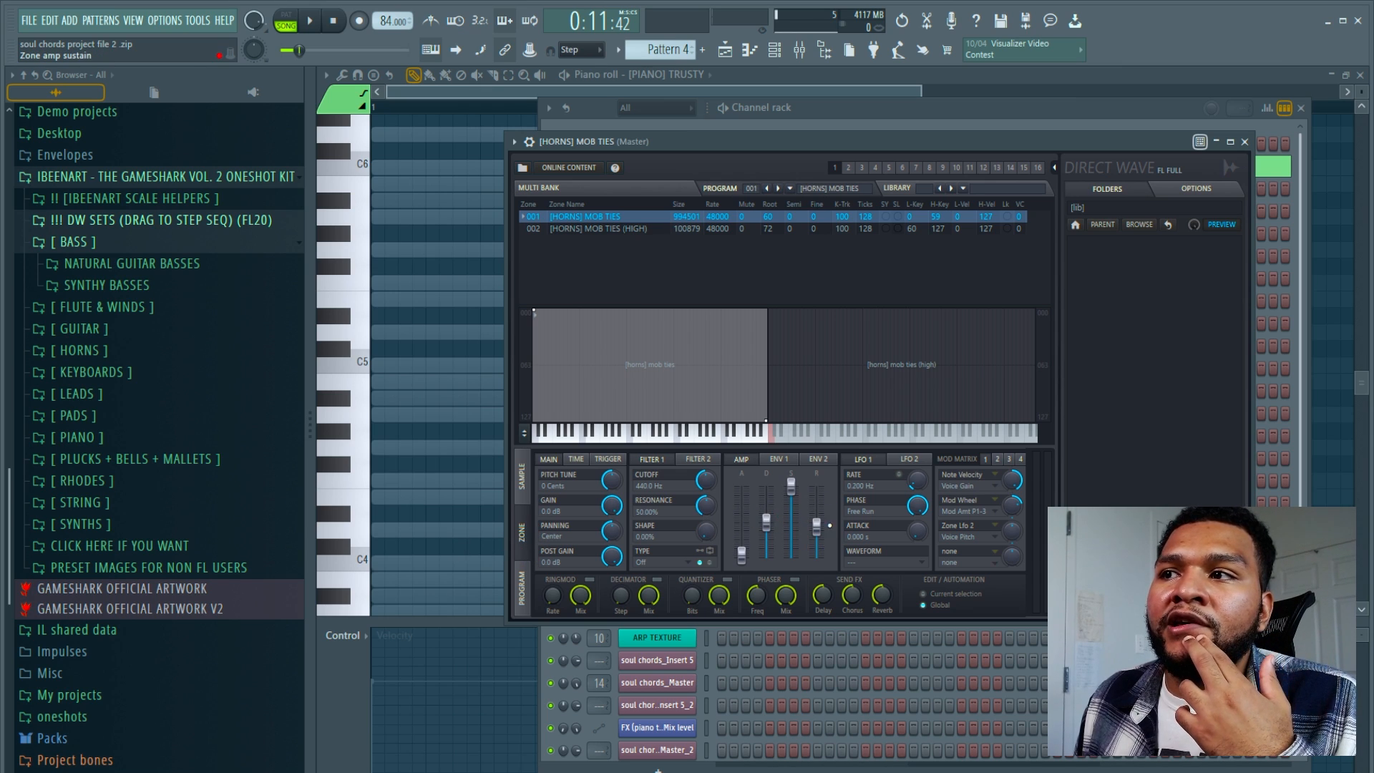
{"action": "left_click", "coordinate": [817, 526]}
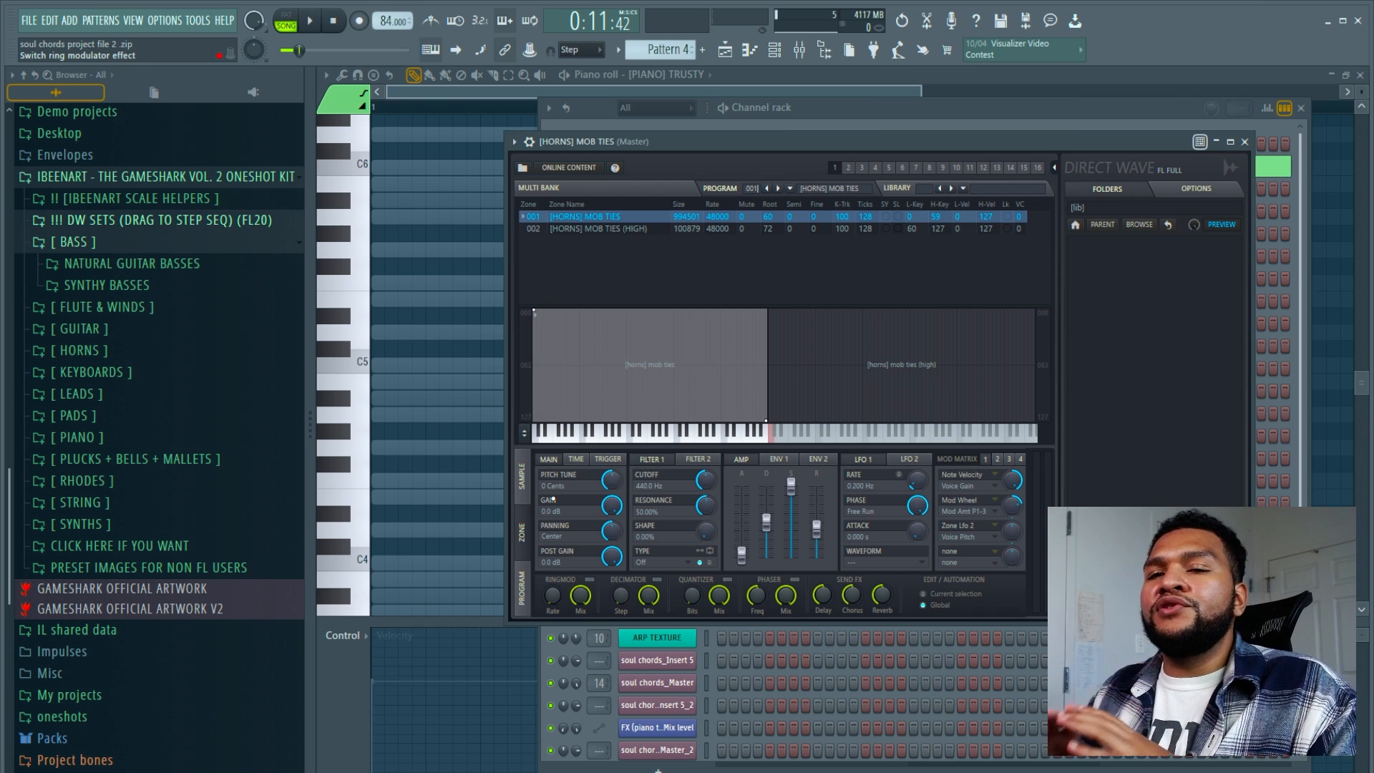
Step: Expand the DW SETS folder and look through its list of DirectWave instruments
{"action": "left_click", "coordinate": [173, 220]}
{"action": "scroll", "coordinate": [75, 494], "scroll_direction": "down", "scroll_amount": 5}
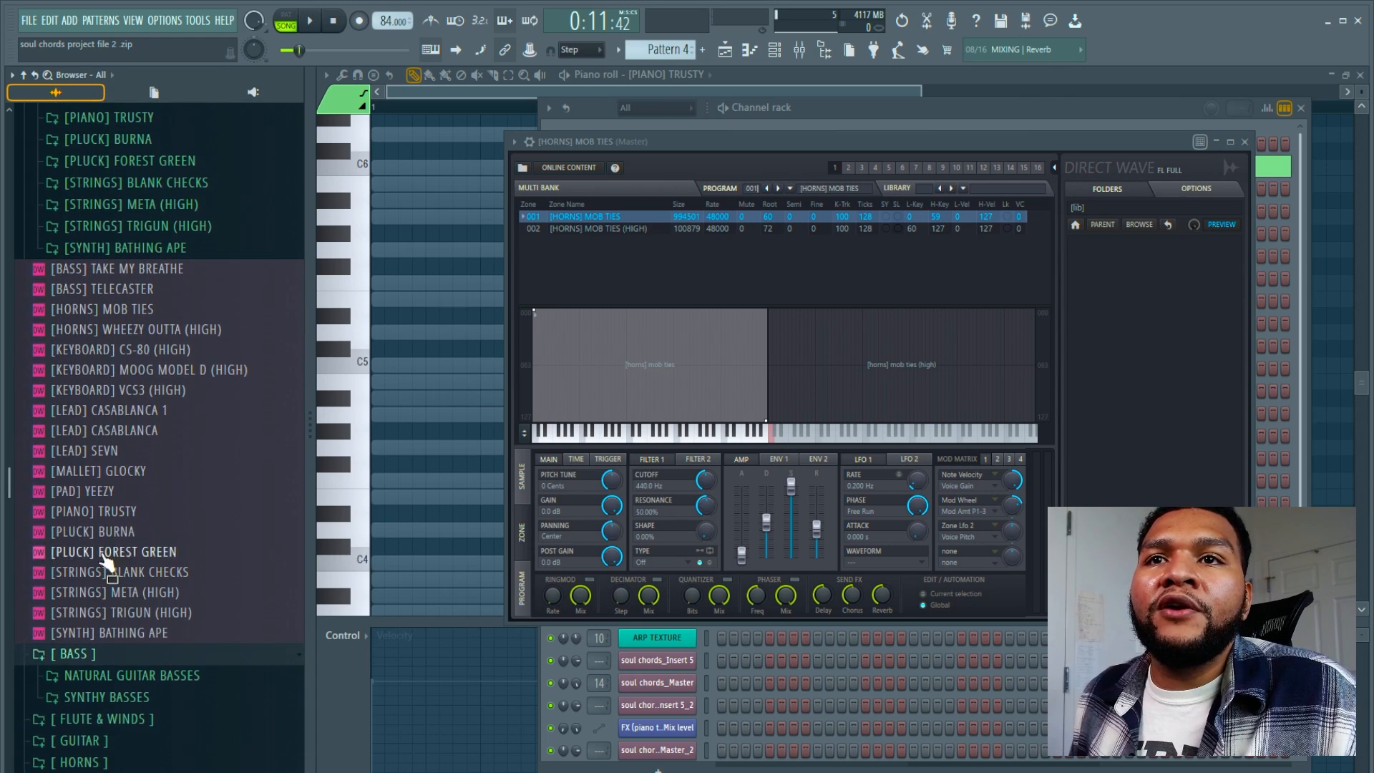
{"action": "scroll", "coordinate": [150, 494], "scroll_direction": "up", "scroll_amount": 9}
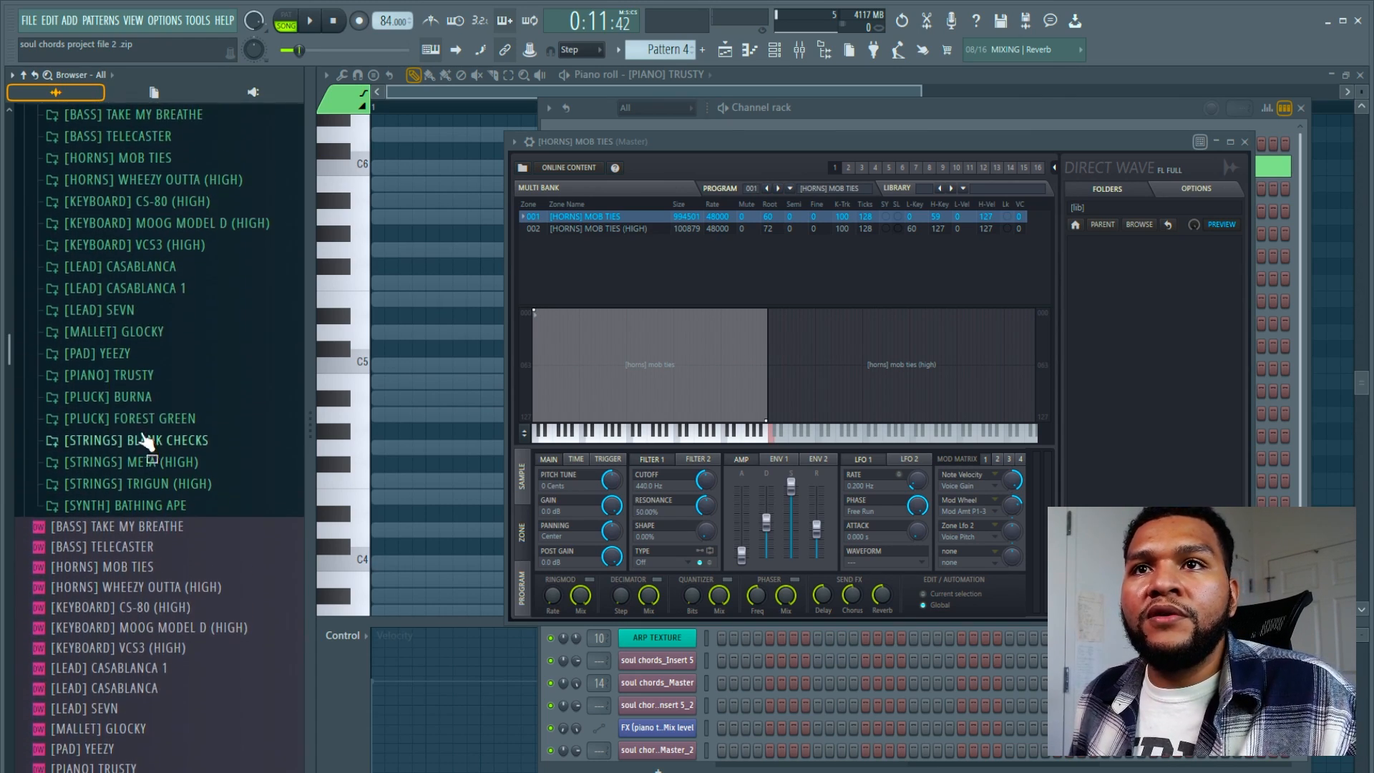
Step: Collapse the DW SETS folder and select the [KEYBOARD] (ART) channel at the end of the channel rack
{"action": "scroll", "coordinate": [158, 358], "scroll_direction": "up", "scroll_amount": 1}
{"action": "left_click", "coordinate": [168, 394]}
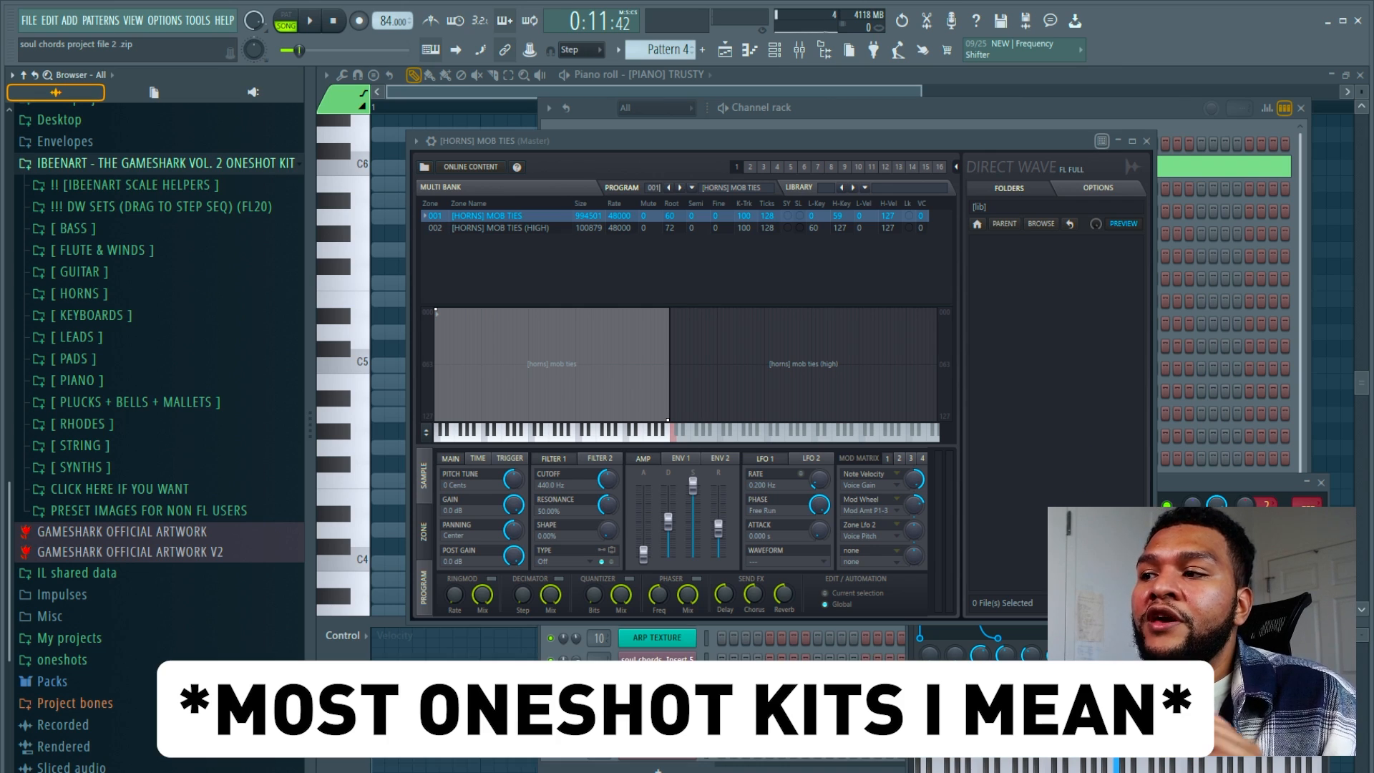
{"action": "left_click", "coordinate": [1225, 487]}
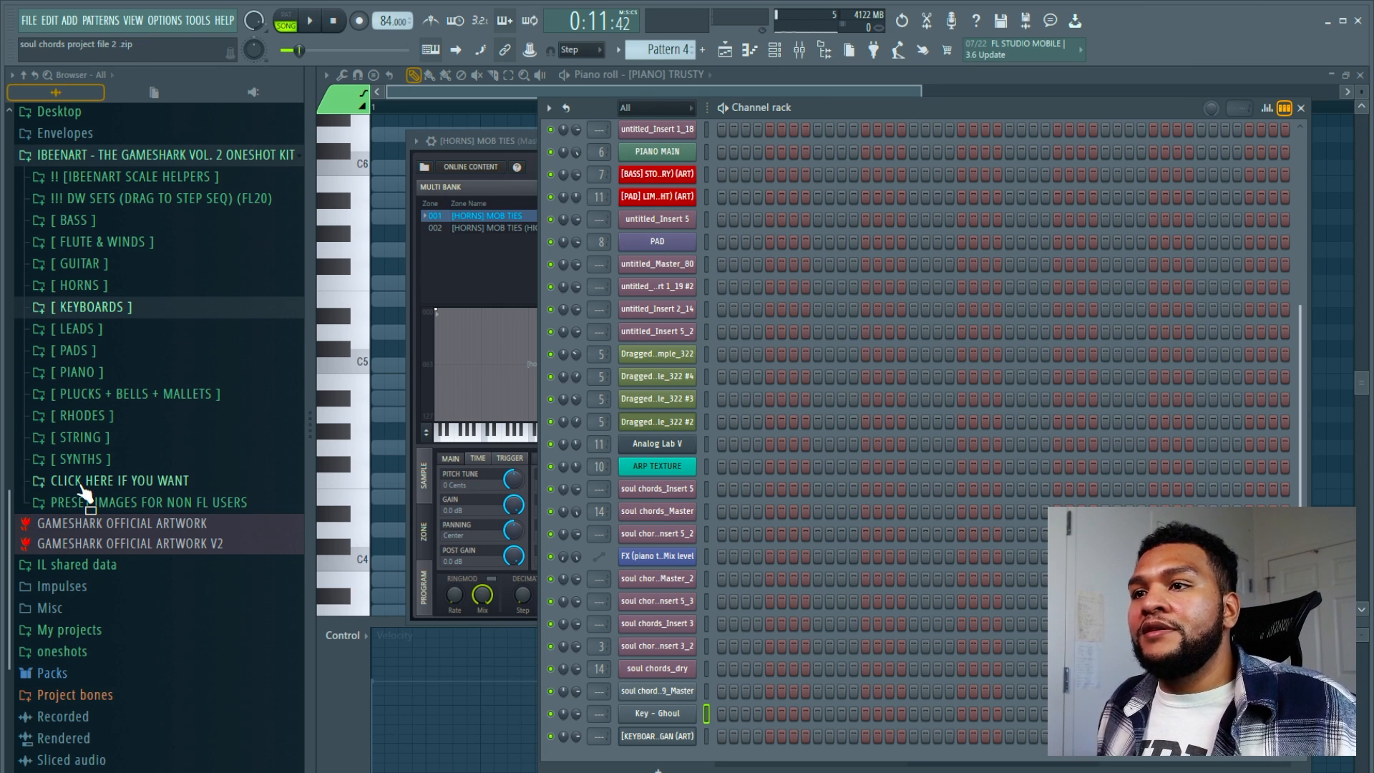
{"action": "left_click", "coordinate": [706, 736]}
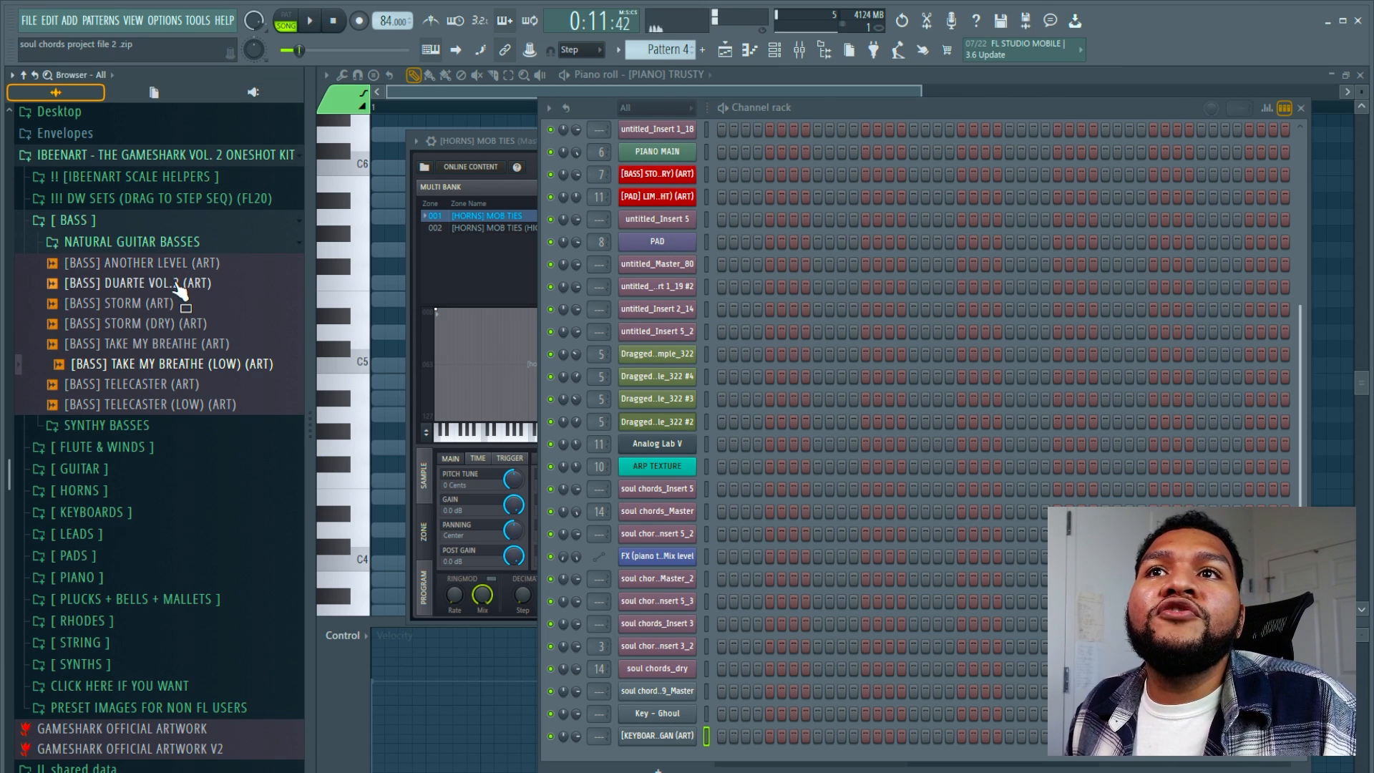
Step: Preview several natural guitar bass one-shots, including DUARTE VOL.2, STORM and both TAKE MY BREATHE versions
{"action": "left_click", "coordinate": [176, 285]}
{"action": "left_click", "coordinate": [184, 306]}
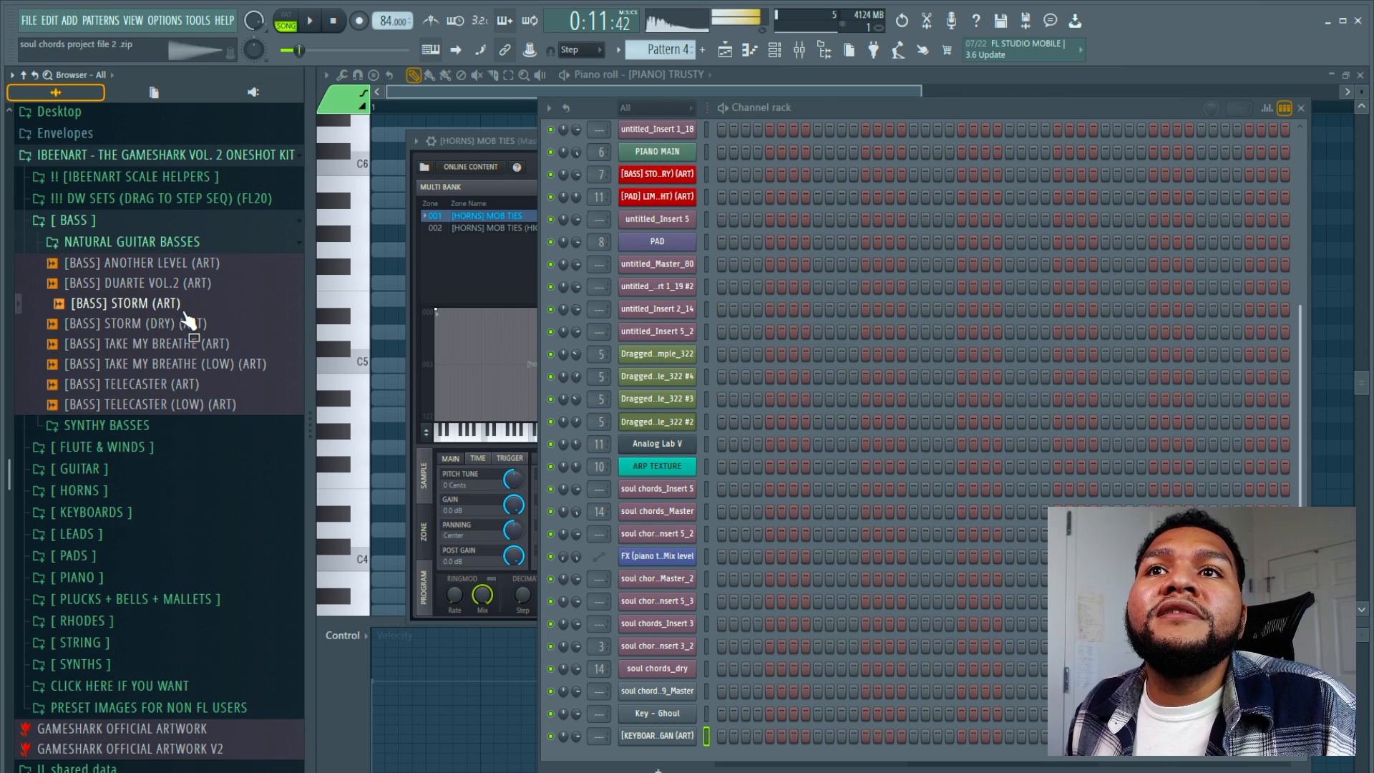
{"action": "left_click", "coordinate": [201, 346]}
{"action": "left_click", "coordinate": [214, 366]}
Step: Expand the SYNTHY BASSES folder and preview one-shots from 80S BASS ONESHOT through BIG TIME and FOREVER to RAGE DUB
{"action": "left_click", "coordinate": [222, 427]}
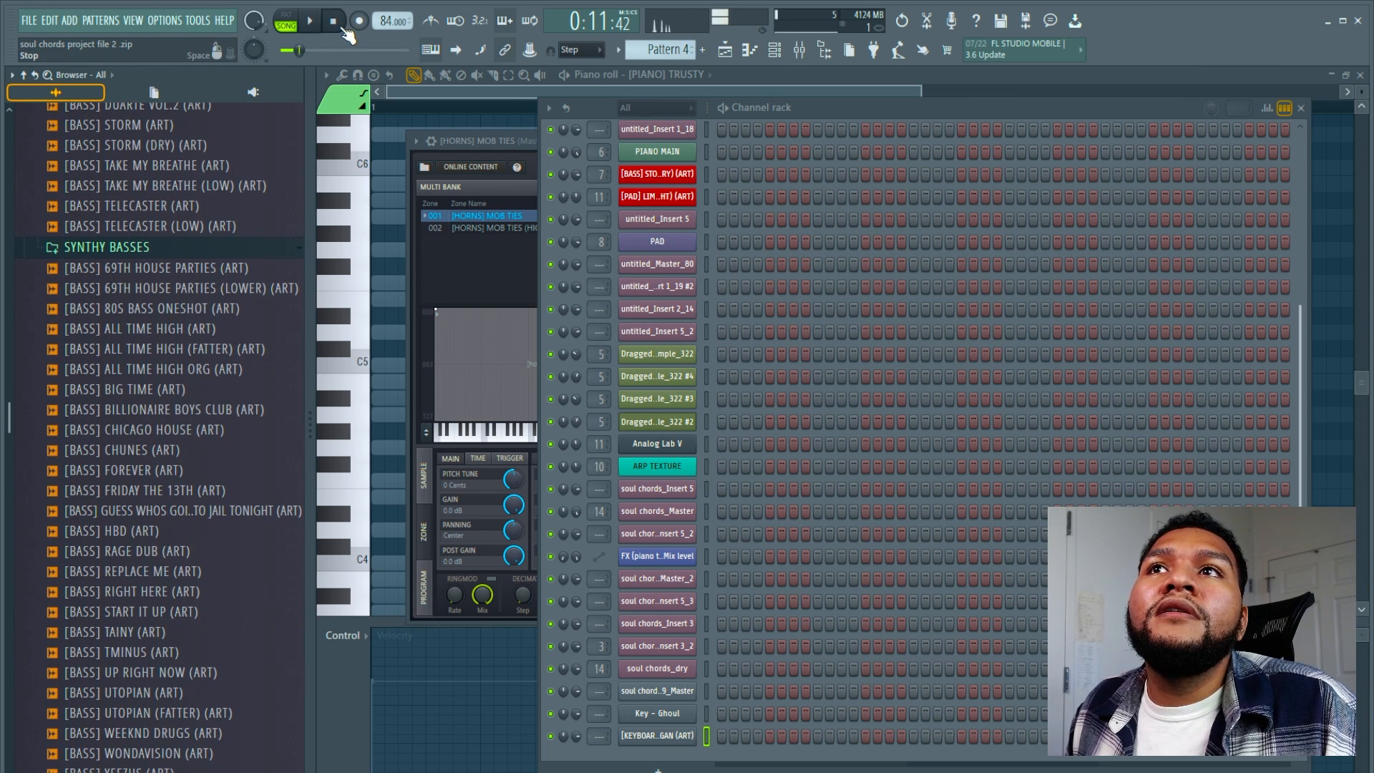
{"action": "left_click", "coordinate": [181, 308]}
{"action": "left_click", "coordinate": [183, 329]}
{"action": "left_click", "coordinate": [185, 348]}
{"action": "left_click", "coordinate": [187, 390]}
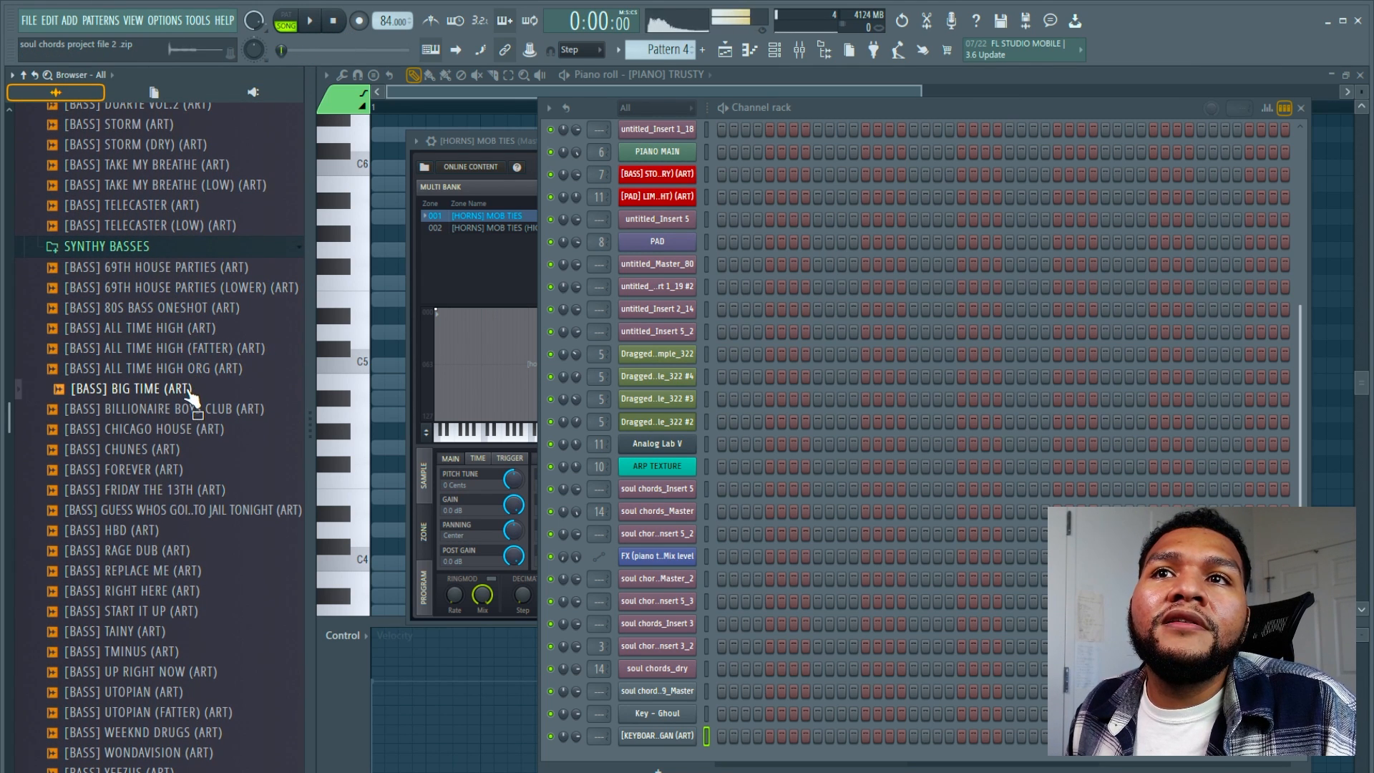
{"action": "left_click", "coordinate": [190, 410]}
{"action": "left_click", "coordinate": [198, 471]}
{"action": "left_click", "coordinate": [209, 509]}
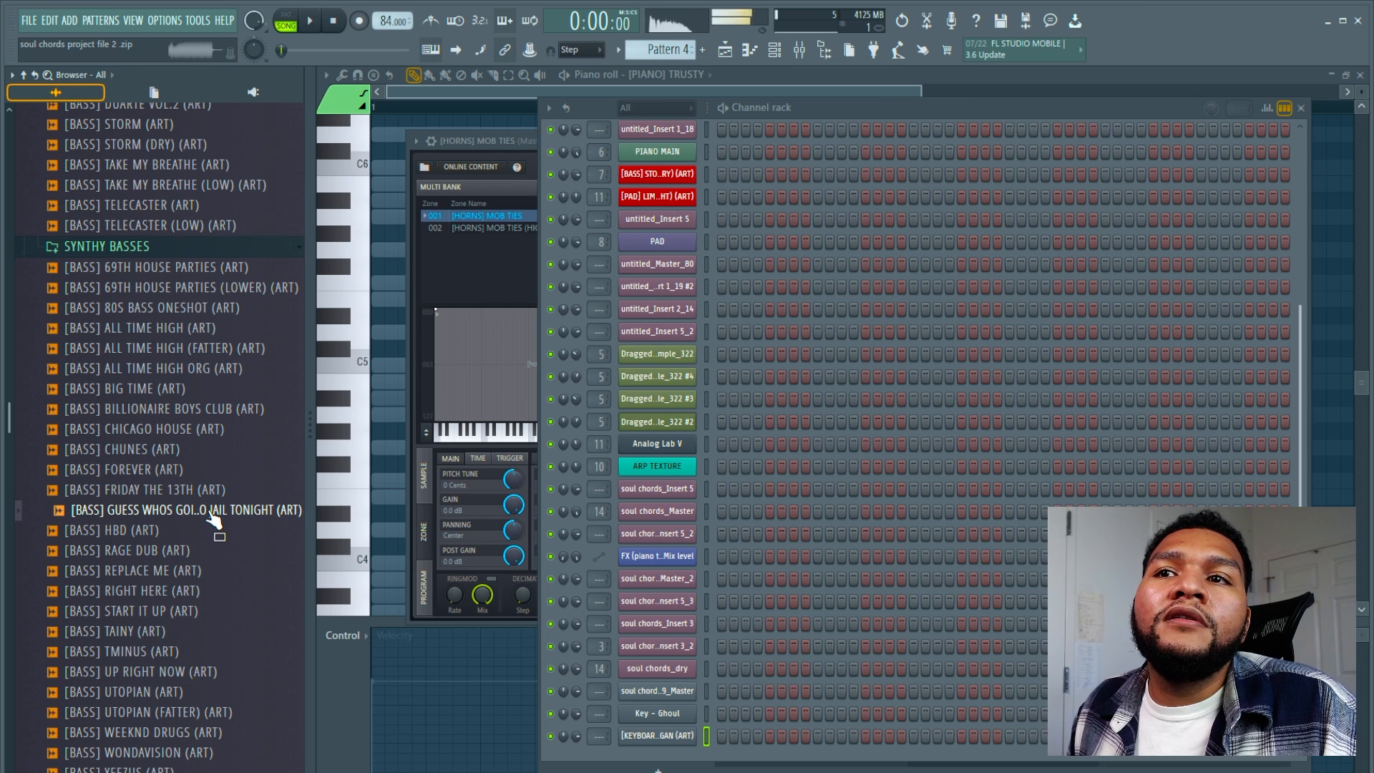
{"action": "left_click", "coordinate": [182, 551]}
Step: Preview one-shots in the FLUTE & WINDS folder, including NO KIZZY MY FAVE FLUTE, PRELUDE and WINDOW PAIN, and collapse the folder
{"action": "scroll", "coordinate": [184, 572], "scroll_direction": "down", "scroll_amount": 8}
{"action": "left_click", "coordinate": [135, 270]}
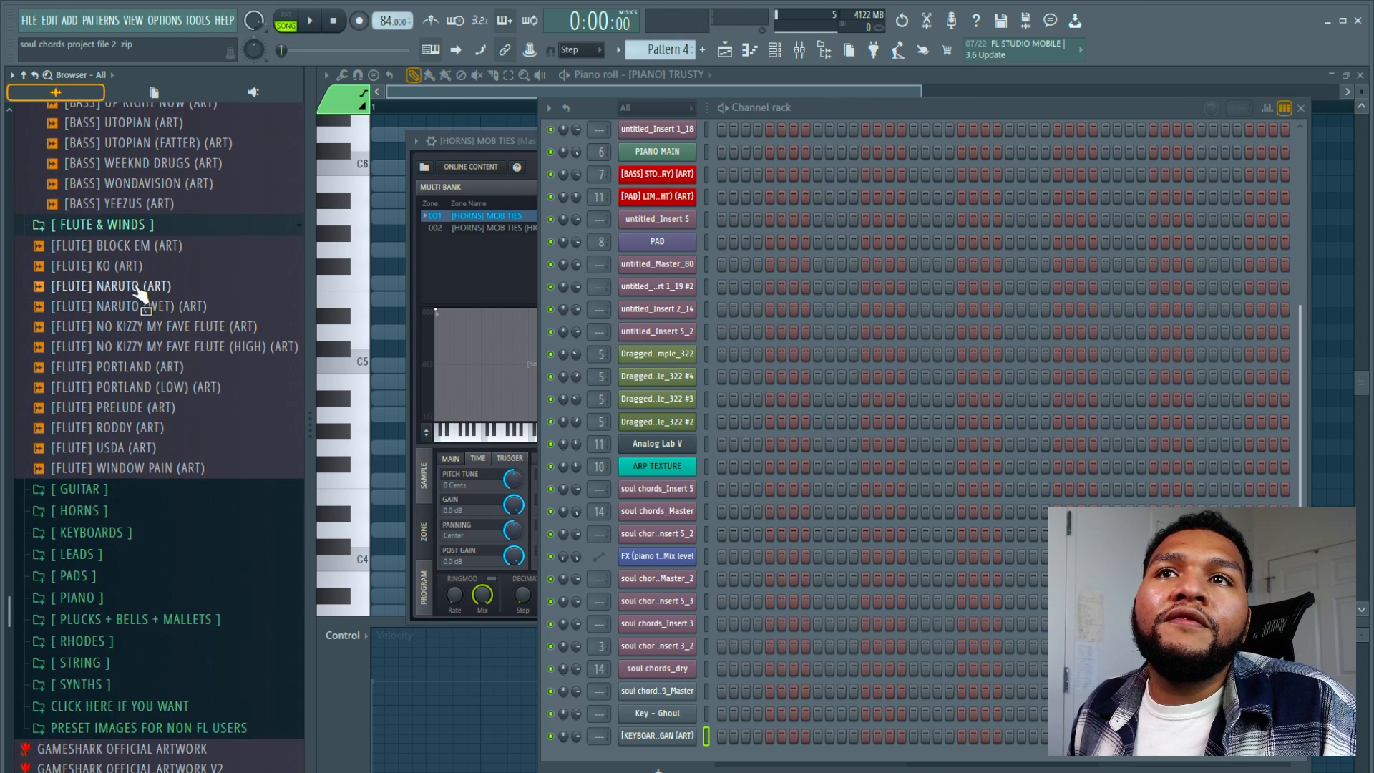
{"action": "left_click", "coordinate": [140, 332]}
{"action": "left_click", "coordinate": [151, 350]}
{"action": "left_click", "coordinate": [167, 410]}
{"action": "left_click", "coordinate": [169, 452]}
{"action": "left_click", "coordinate": [171, 471]}
{"action": "left_click", "coordinate": [124, 233]}
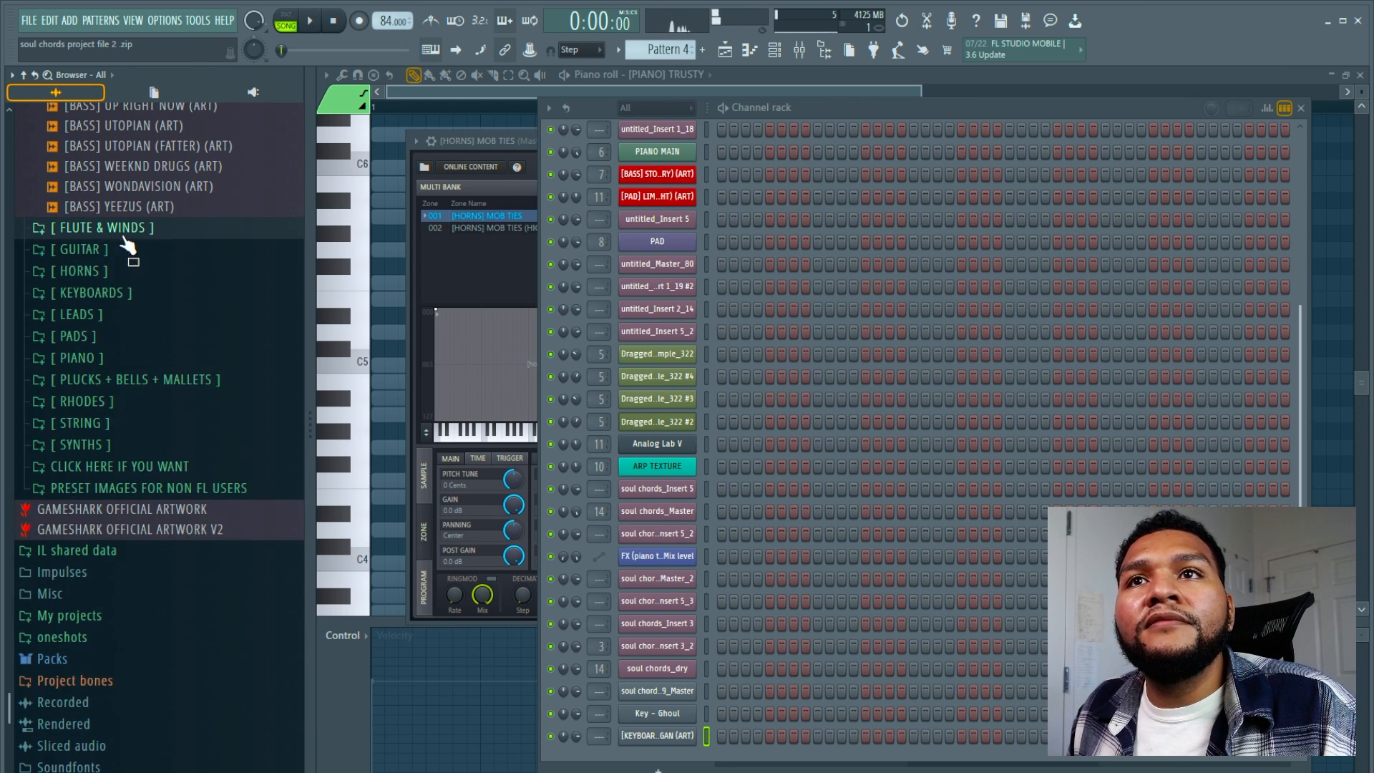
Step: Expand the GUITAR folder and preview its one-shots from DRIP OR DROWN to SMOKIN ON YOUR TOP 5 TONIGHT
{"action": "left_click", "coordinate": [128, 247]}
{"action": "left_click", "coordinate": [136, 290]}
{"action": "left_click", "coordinate": [143, 310]}
{"action": "left_click", "coordinate": [146, 331]}
{"action": "left_click", "coordinate": [150, 350]}
{"action": "left_click", "coordinate": [154, 370]}
{"action": "left_click", "coordinate": [156, 392]}
{"action": "left_click", "coordinate": [158, 412]}
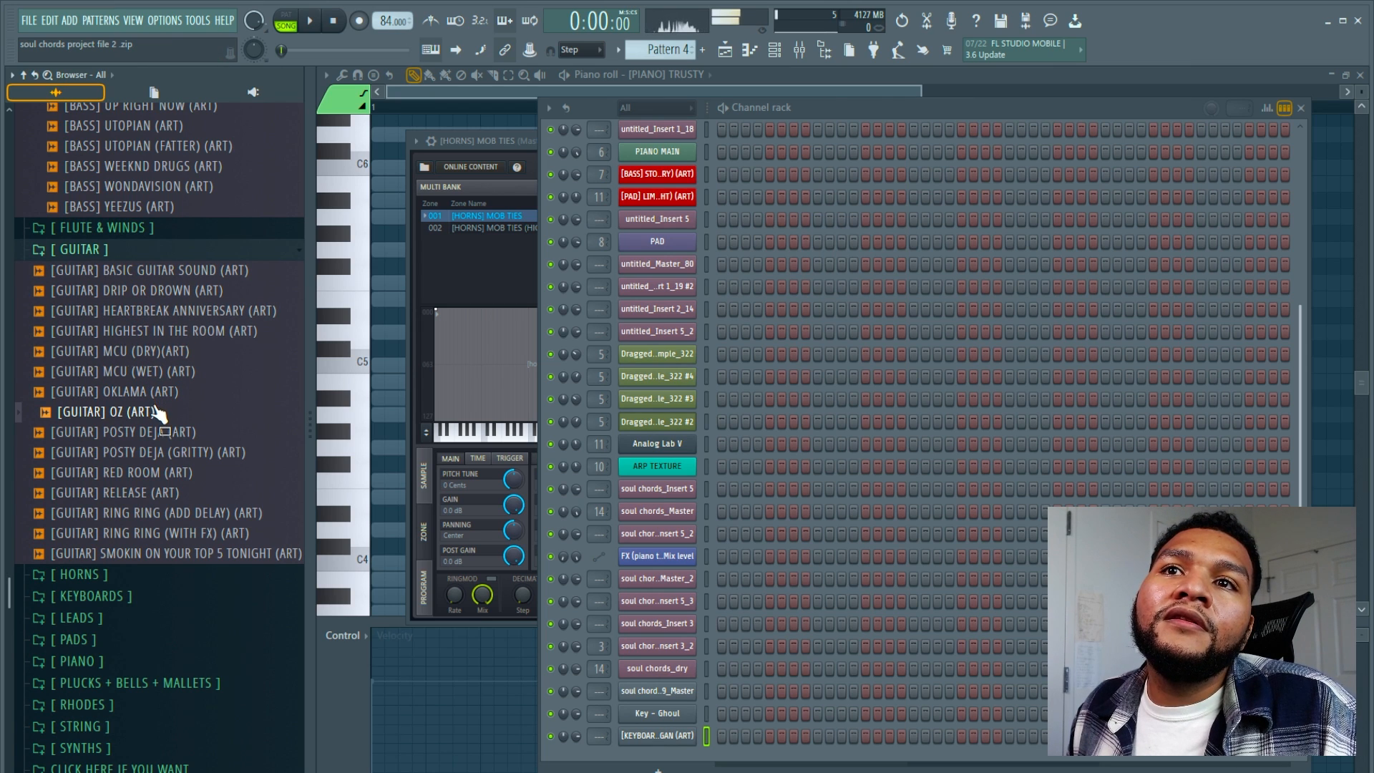
{"action": "left_click", "coordinate": [163, 431]}
{"action": "left_click", "coordinate": [169, 453]}
{"action": "left_click", "coordinate": [174, 472]}
{"action": "left_click", "coordinate": [179, 492]}
{"action": "left_click", "coordinate": [183, 513]}
{"action": "left_click", "coordinate": [188, 533]}
{"action": "left_click", "coordinate": [200, 553]}
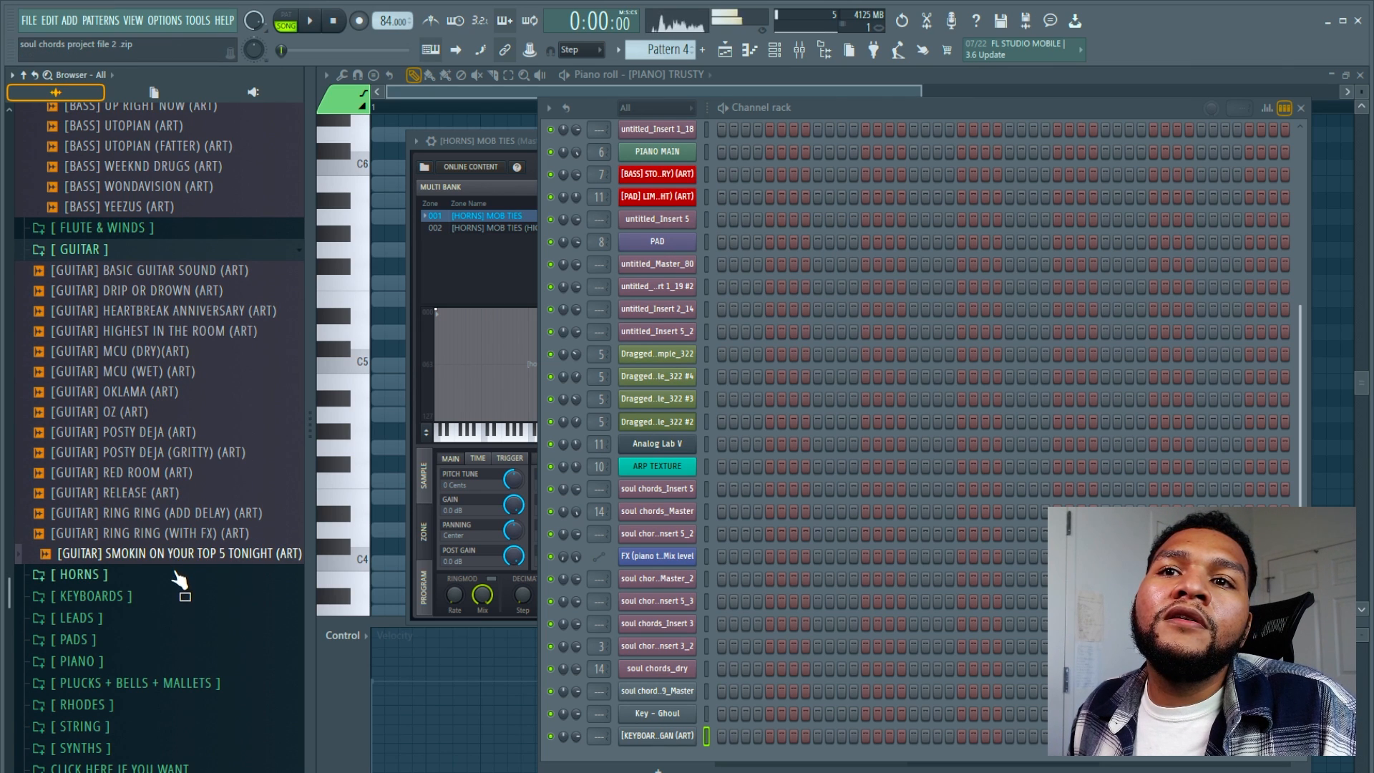
Step: Expand the HORNS folder and preview the DRUMLINE and MOB TIES one-shots, up to MOB TIES (HIGH)
{"action": "left_click", "coordinate": [178, 579]}
{"action": "left_click", "coordinate": [183, 595]}
{"action": "left_click", "coordinate": [185, 616]}
{"action": "left_click", "coordinate": [188, 636]}
{"action": "left_click", "coordinate": [190, 657]}
{"action": "left_click", "coordinate": [193, 677]}
Step: Expand the KEYBOARDS folder, preview the PROPHET one-shot, look through the sample list and collapse the folder
{"action": "scroll", "coordinate": [193, 677], "scroll_direction": "down", "scroll_amount": 4}
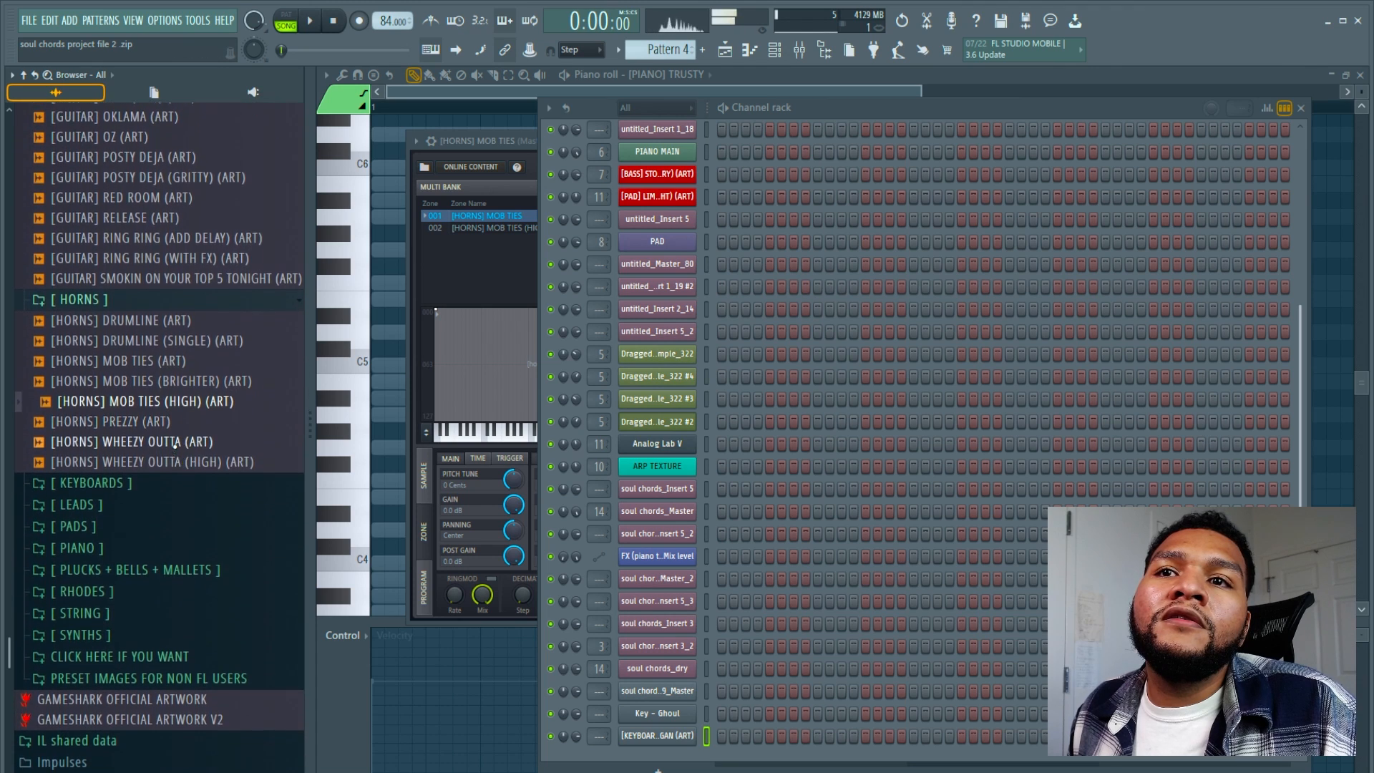
{"action": "left_click", "coordinate": [174, 478]}
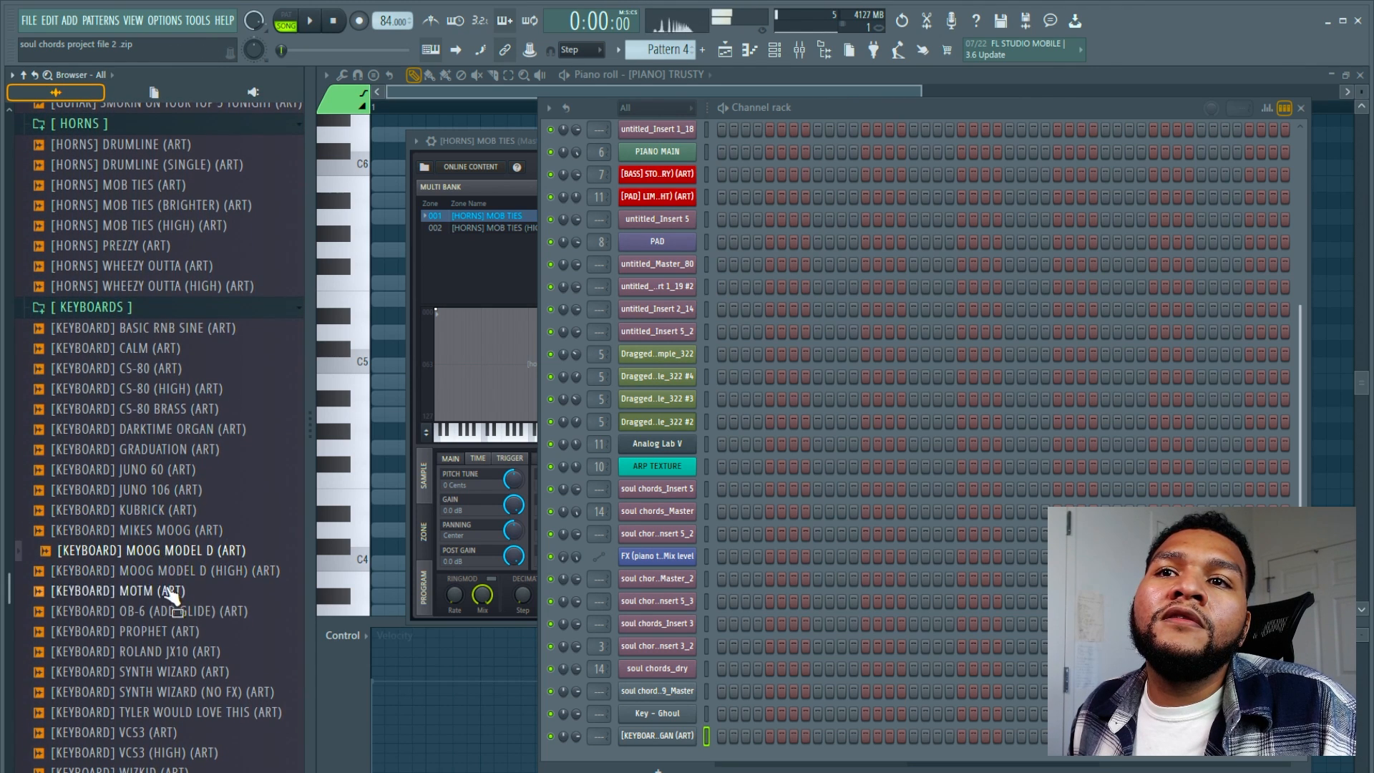
{"action": "left_click", "coordinate": [161, 631]}
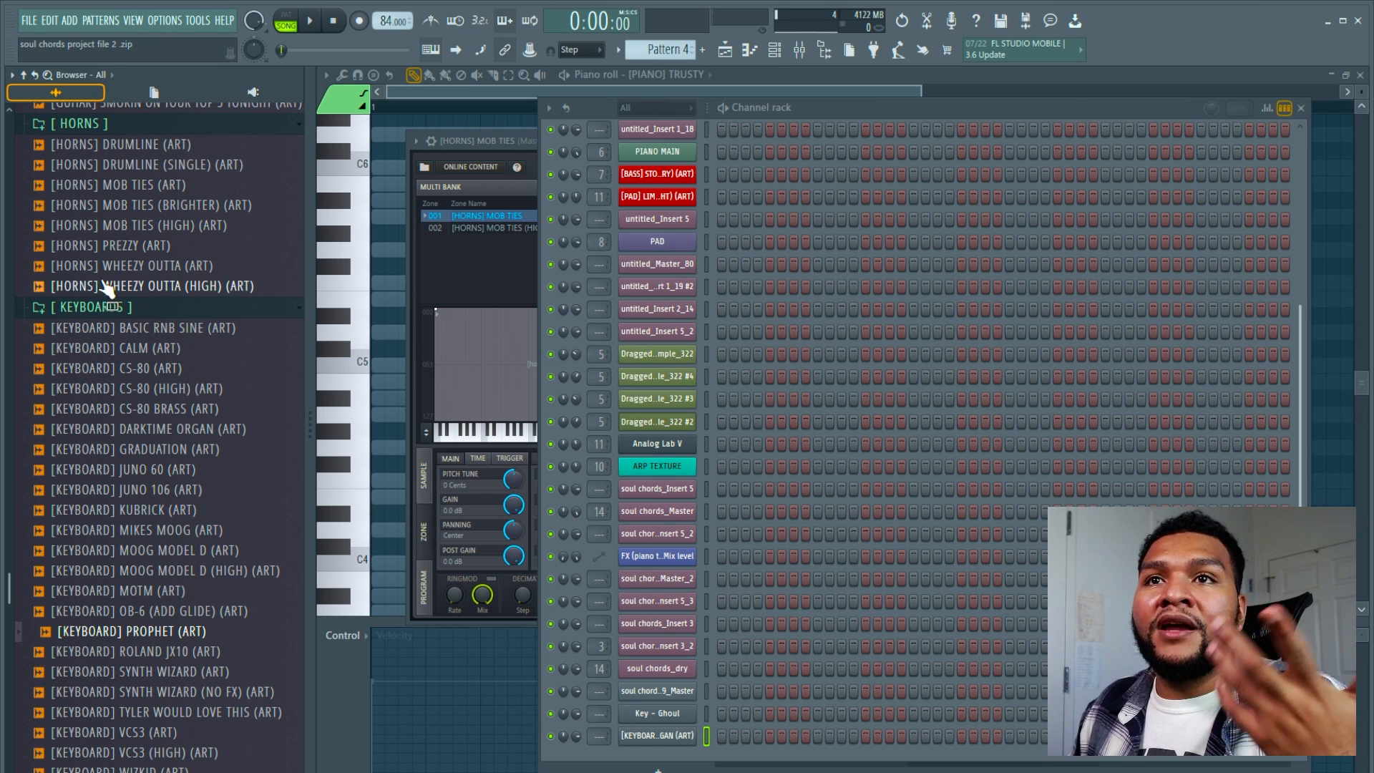
{"action": "scroll", "coordinate": [152, 566], "scroll_direction": "down", "scroll_amount": 5}
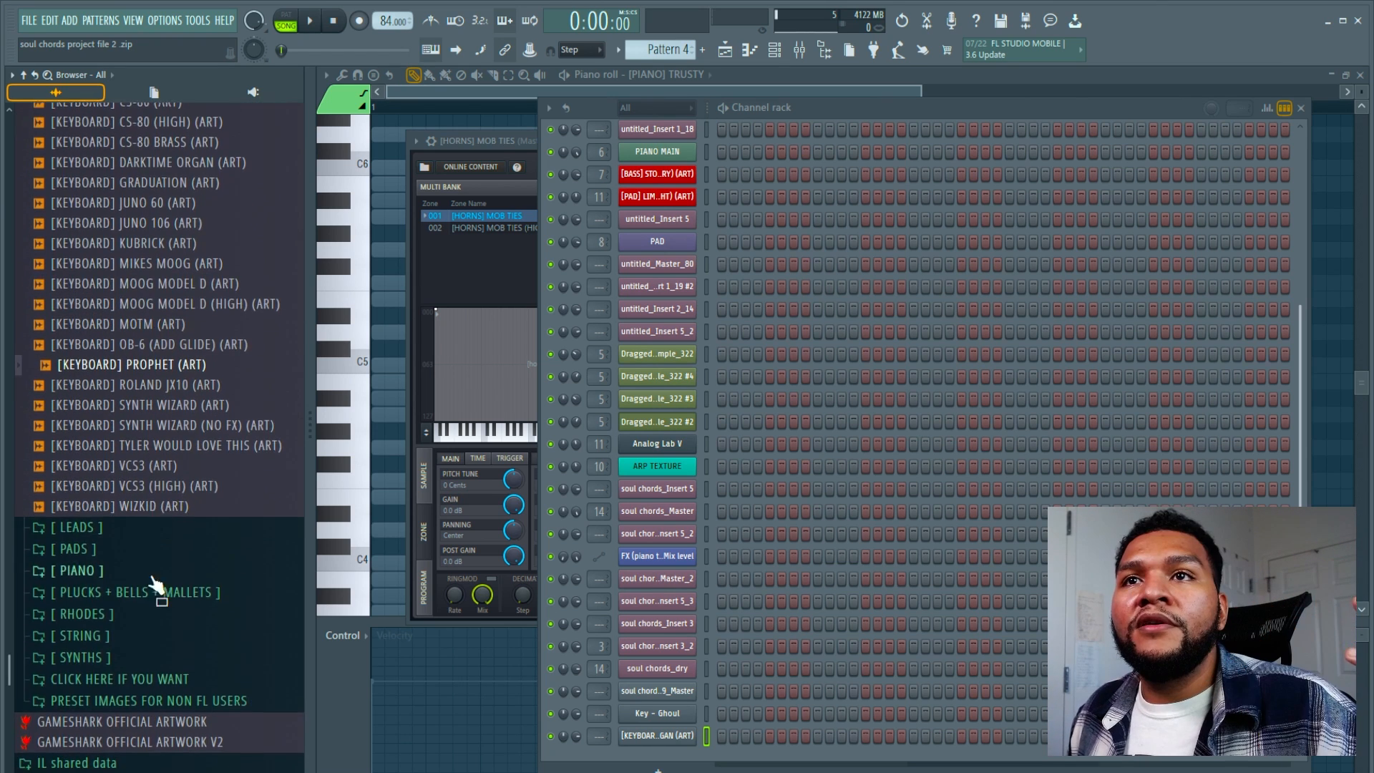
{"action": "scroll", "coordinate": [156, 344], "scroll_direction": "up", "scroll_amount": 5}
{"action": "left_click", "coordinate": [141, 311]}
Step: Expand the LEADS folder and preview one-shots such as NINE LIVES, FAKE GUITAR, 40 SOTA, SEVN (HIGH) and 2011 OUTRO
{"action": "left_click", "coordinate": [144, 329]}
{"action": "left_click", "coordinate": [164, 552]}
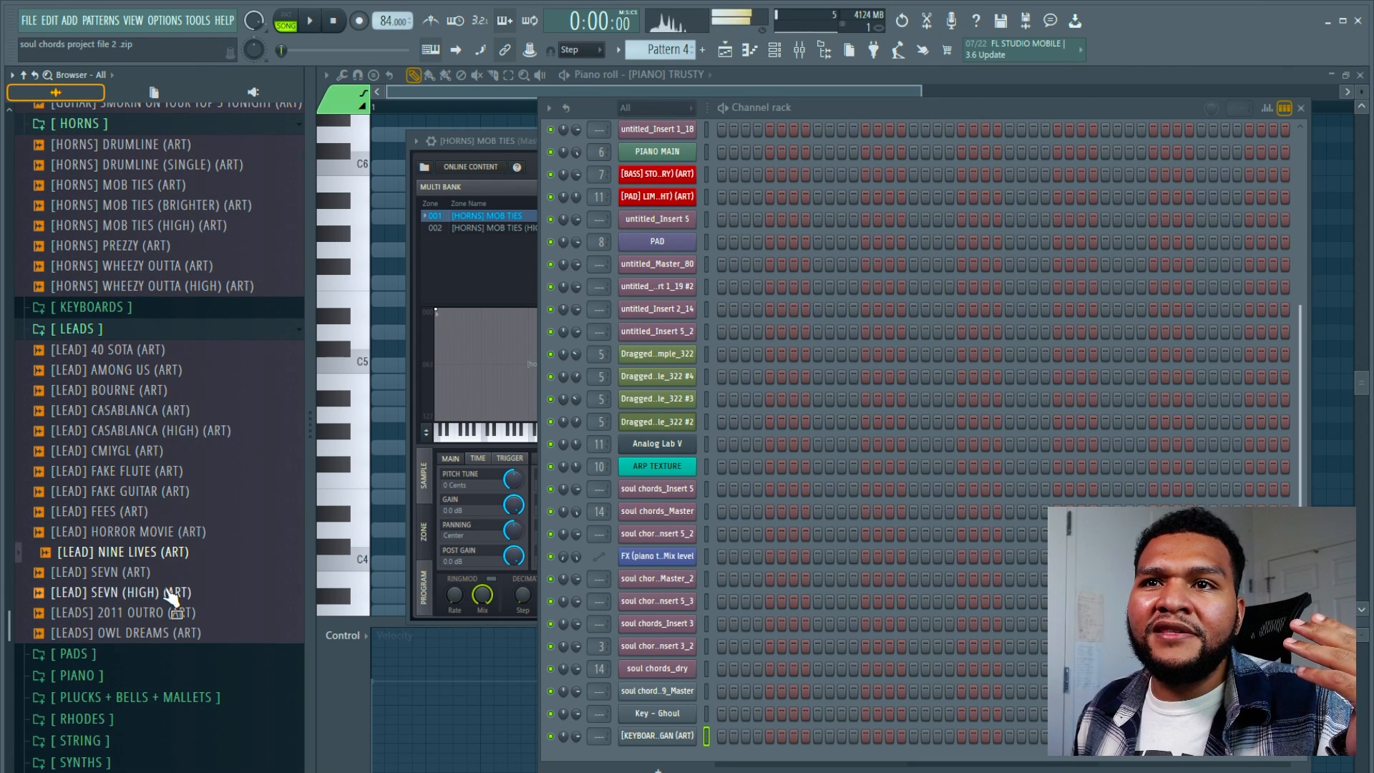
{"action": "left_click", "coordinate": [170, 613]}
{"action": "left_click", "coordinate": [162, 492]}
{"action": "left_click", "coordinate": [145, 390]}
{"action": "left_click", "coordinate": [136, 351]}
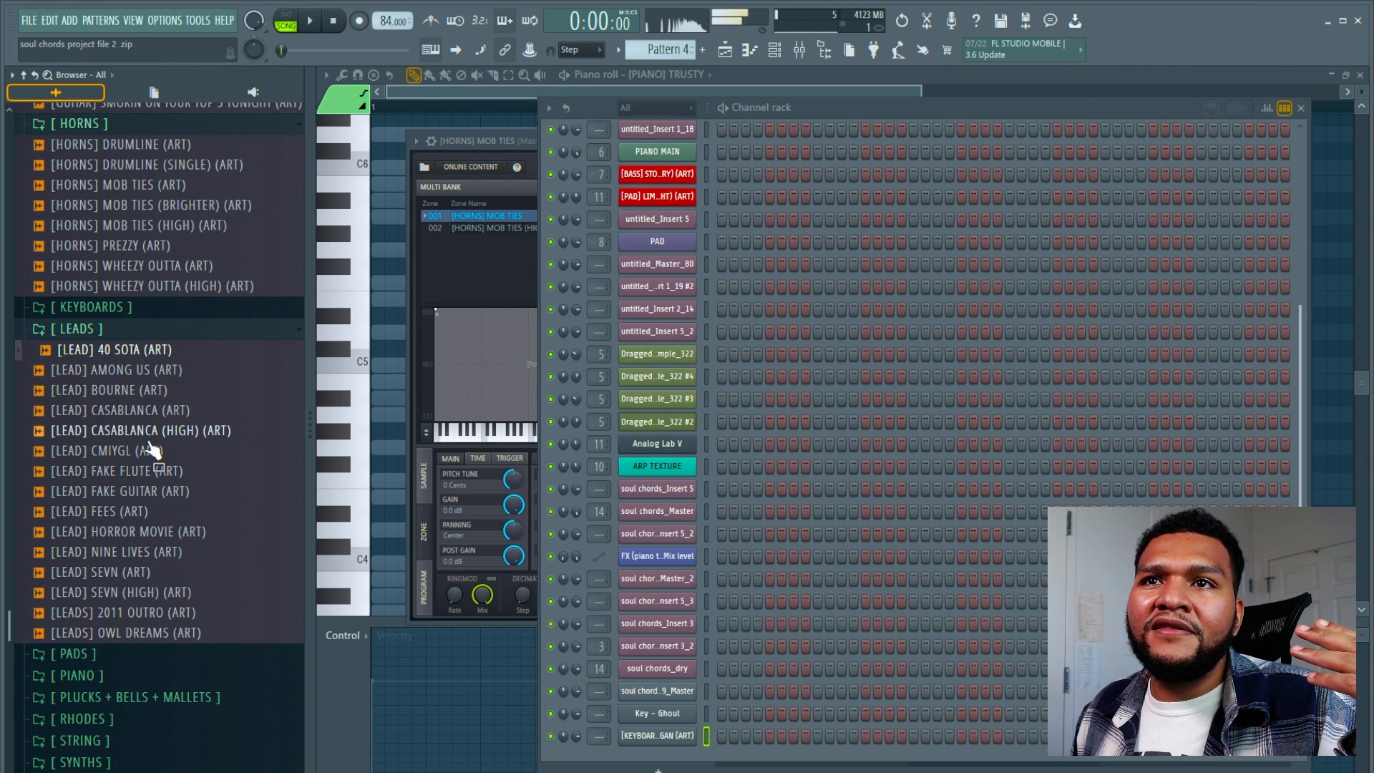
{"action": "left_click", "coordinate": [164, 533]}
{"action": "left_click", "coordinate": [164, 594]}
{"action": "left_click", "coordinate": [165, 472]}
{"action": "left_click", "coordinate": [150, 613]}
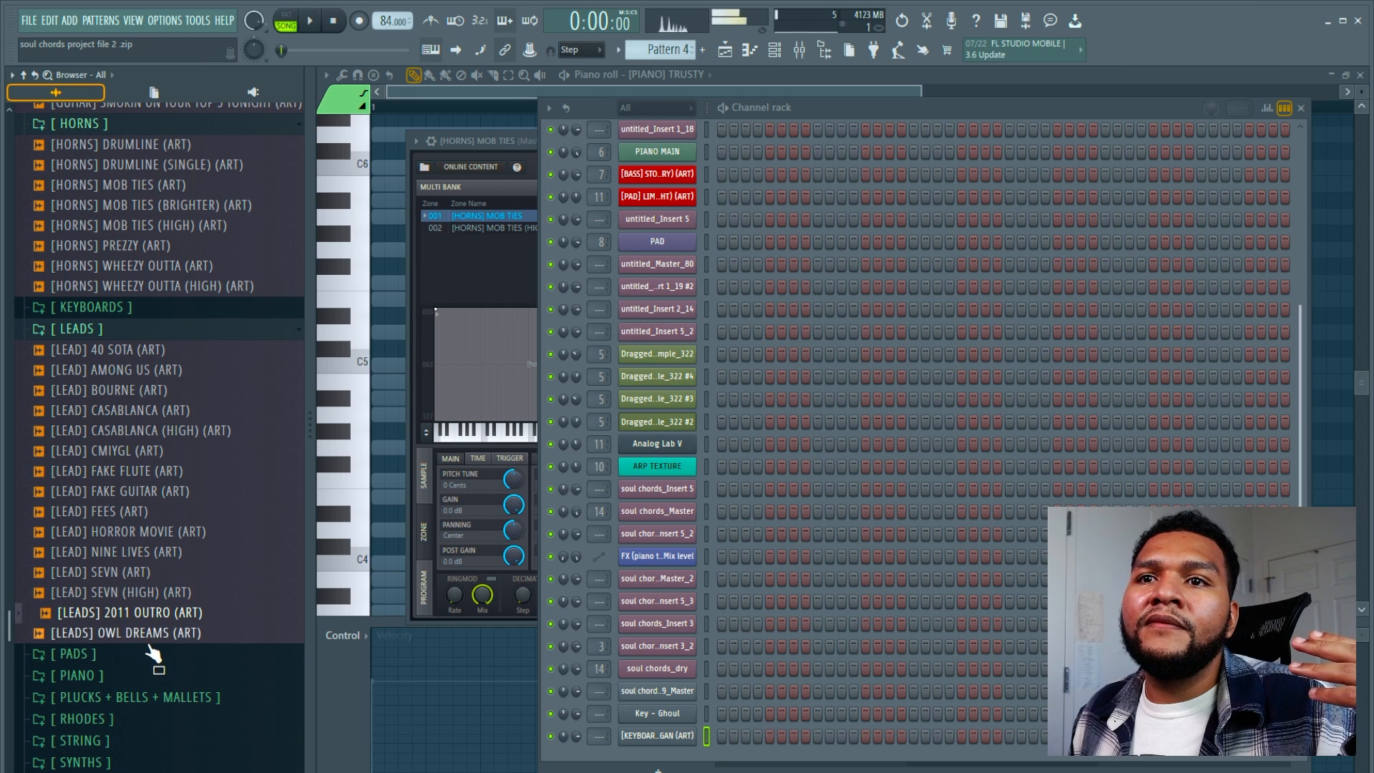
Step: Expand the PADS folder and preview pad one-shots, including GOD BLESS and EUPHORIA
{"action": "left_click", "coordinate": [153, 654]}
{"action": "scroll", "coordinate": [178, 643], "scroll_direction": "down", "scroll_amount": 3}
{"action": "left_click", "coordinate": [150, 449]}
{"action": "left_click", "coordinate": [143, 410]}
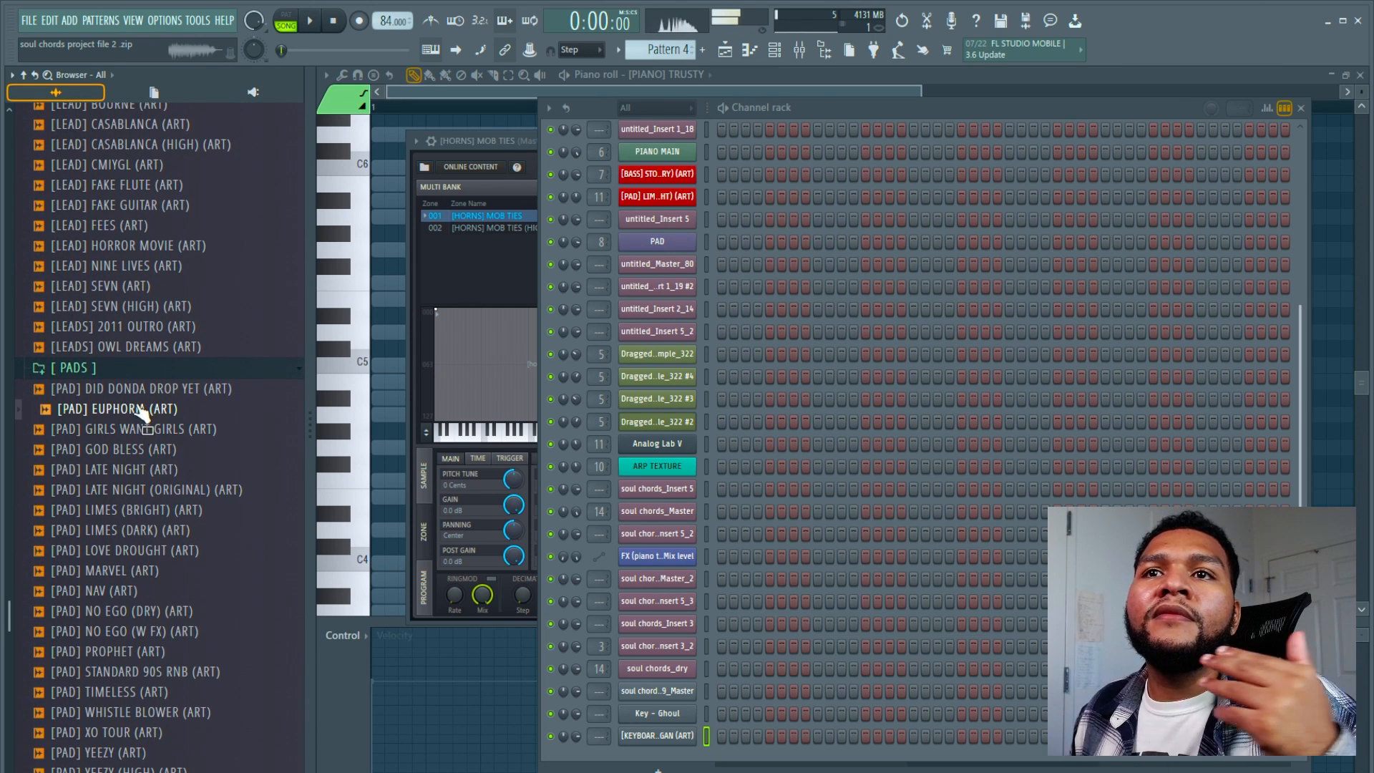
{"action": "scroll", "coordinate": [140, 430], "scroll_direction": "down", "scroll_amount": 3}
{"action": "left_click", "coordinate": [138, 451]}
Step: Expand the PIANO folder and preview the DVSN 85, TRUSTY (HIGH) and TRUSTY (LOW) one-shots
{"action": "scroll", "coordinate": [136, 472], "scroll_direction": "down", "scroll_amount": 1}
{"action": "left_click", "coordinate": [129, 517]}
{"action": "left_click", "coordinate": [133, 572]}
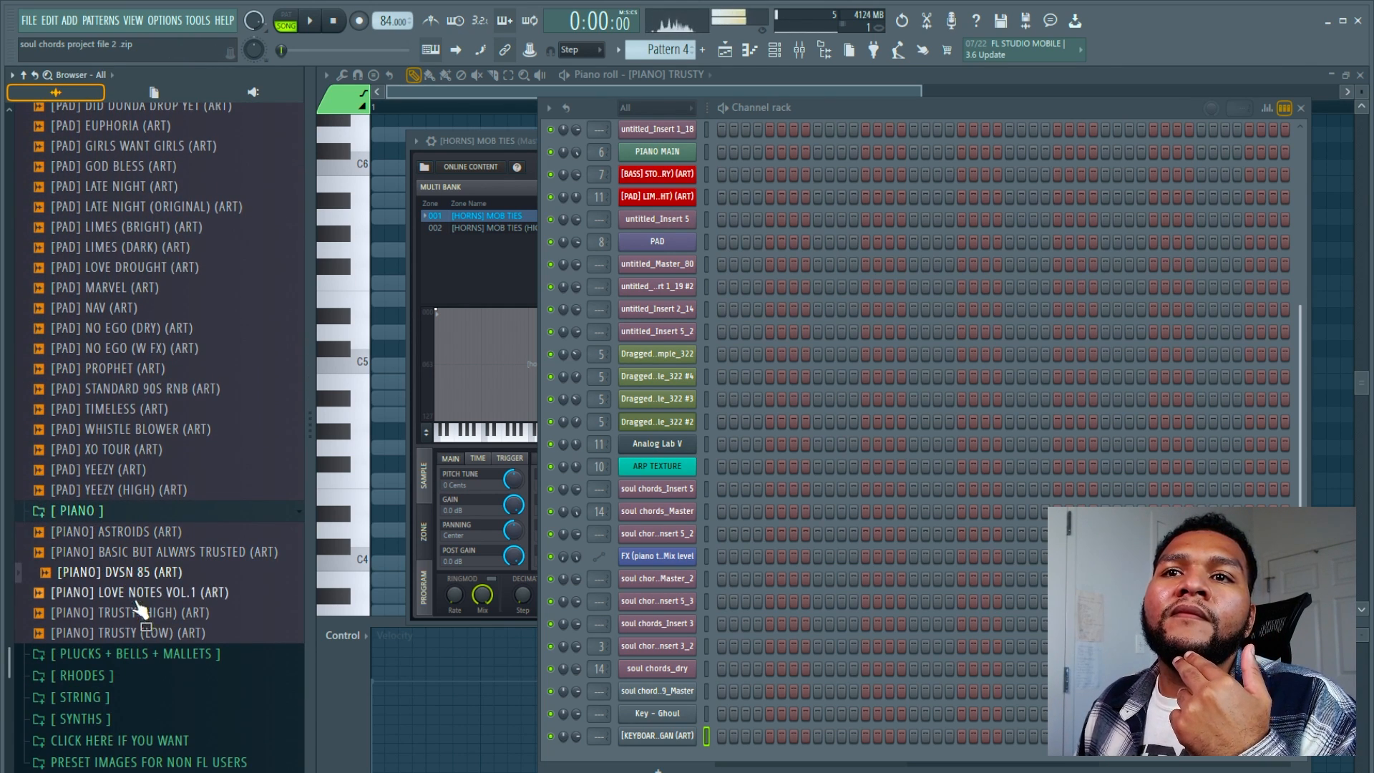
{"action": "left_click", "coordinate": [143, 612]}
{"action": "left_click", "coordinate": [147, 633]}
Step: Expand the PLUCKS + BELLS + MALLETS folder and preview bells, mallets and plucks, including NOT AROUND, DARKTIME, BE HAPPY and FREETIME
{"action": "left_click", "coordinate": [147, 653]}
{"action": "scroll", "coordinate": [151, 644], "scroll_direction": "down", "scroll_amount": 3}
{"action": "left_click", "coordinate": [163, 601]}
{"action": "scroll", "coordinate": [148, 602], "scroll_direction": "down", "scroll_amount": 1}
{"action": "left_click", "coordinate": [142, 460]}
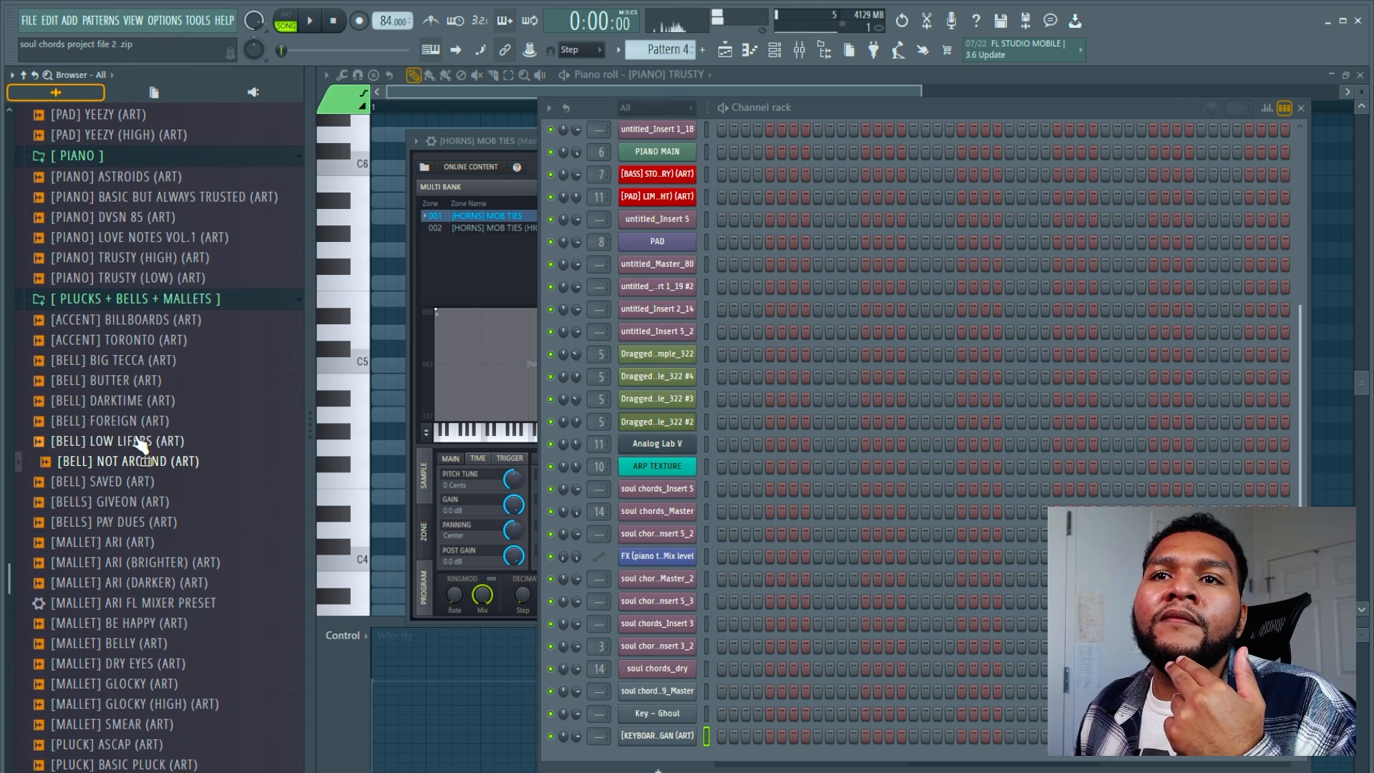
{"action": "left_click", "coordinate": [130, 399]}
{"action": "left_click", "coordinate": [120, 360]}
{"action": "left_click", "coordinate": [137, 622]}
{"action": "scroll", "coordinate": [136, 644], "scroll_direction": "down", "scroll_amount": 2}
{"action": "scroll", "coordinate": [139, 637], "scroll_direction": "down", "scroll_amount": 5}
{"action": "left_click", "coordinate": [143, 436]}
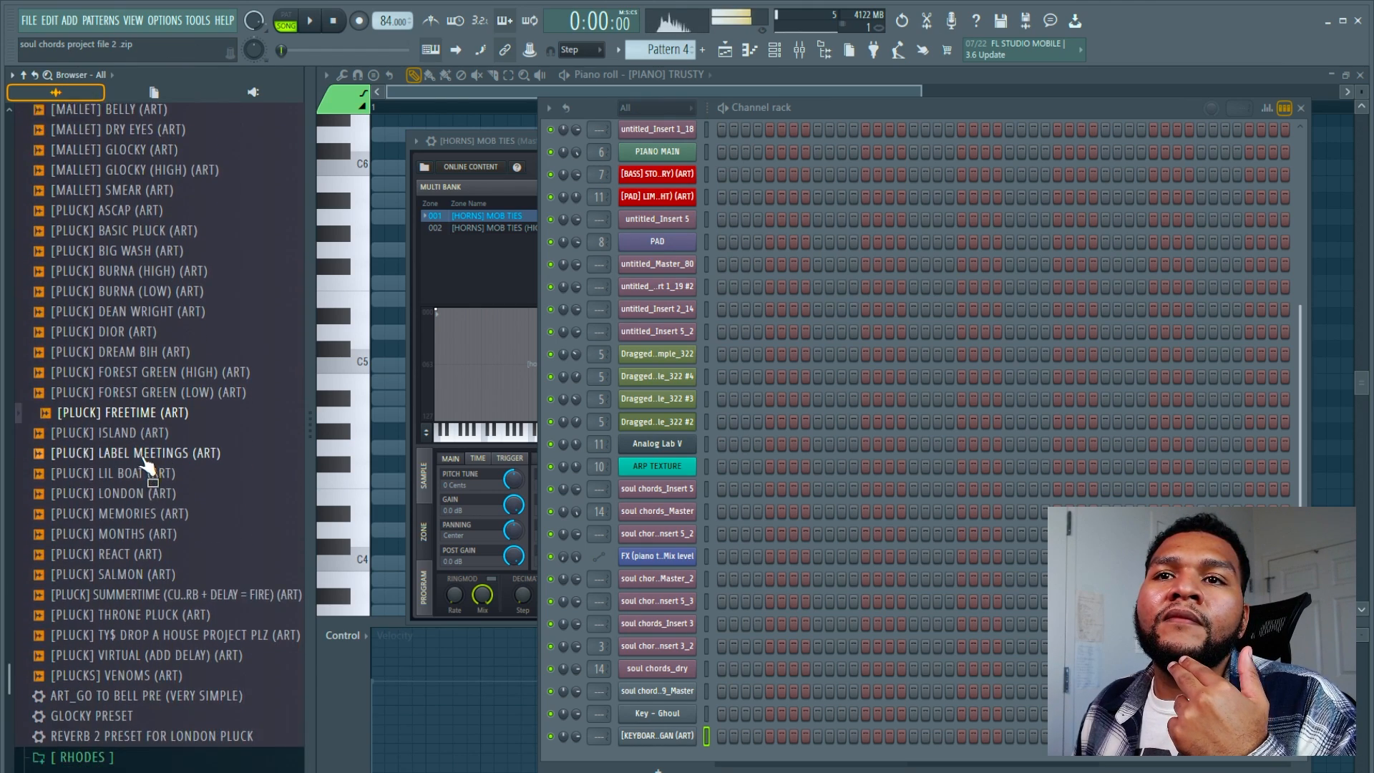
{"action": "left_click", "coordinate": [146, 504]}
{"action": "left_click", "coordinate": [149, 603]}
{"action": "scroll", "coordinate": [143, 609], "scroll_direction": "down", "scroll_amount": 2}
Step: Open the STRING folder and preview the [STRINGS] TRIGUN one-shot
{"action": "left_click", "coordinate": [139, 639]}
{"action": "scroll", "coordinate": [141, 608], "scroll_direction": "down", "scroll_amount": 4}
{"action": "left_click", "coordinate": [145, 429]}
{"action": "scroll", "coordinate": [145, 474], "scroll_direction": "down", "scroll_amount": 1}
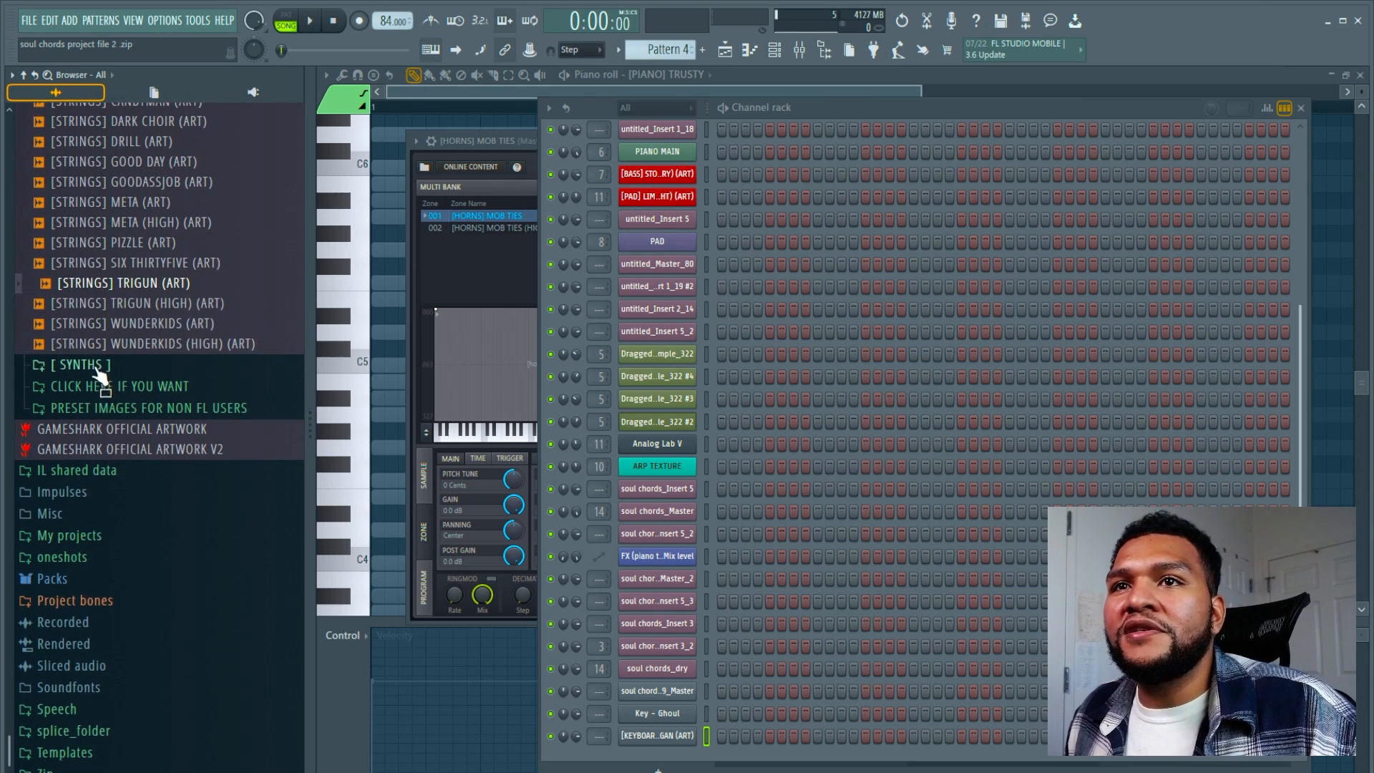
Step: Expand the SYNTHS folder and preview one-shots such as CLASSIC BRASS, NIGO BAPE, RAGE, STRANGER THINGS, WASTED and KITES
{"action": "left_click", "coordinate": [92, 363]}
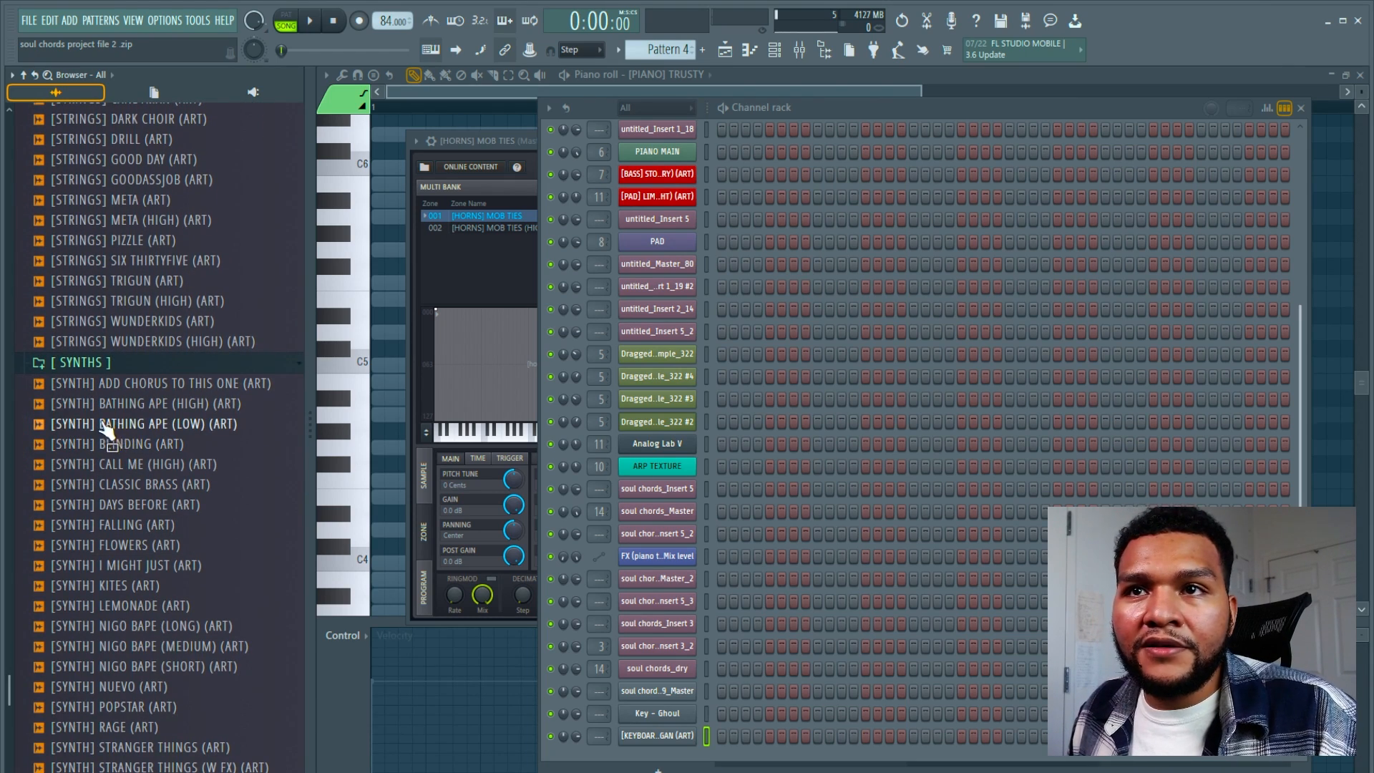
{"action": "scroll", "coordinate": [136, 322], "scroll_direction": "down", "scroll_amount": 5}
{"action": "left_click", "coordinate": [151, 201]}
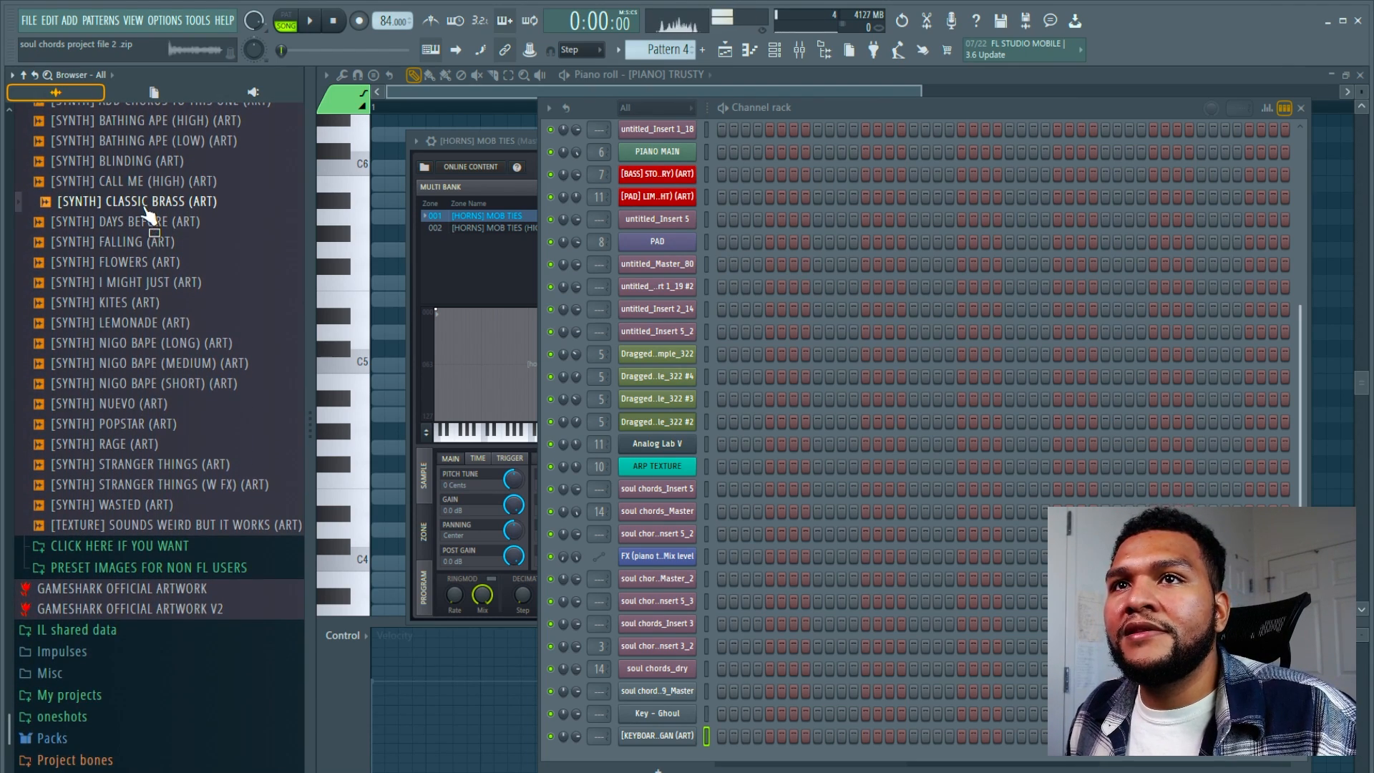
{"action": "left_click", "coordinate": [154, 282]}
{"action": "left_click", "coordinate": [158, 343]}
{"action": "left_click", "coordinate": [161, 362]}
{"action": "left_click", "coordinate": [165, 405]}
{"action": "left_click", "coordinate": [171, 443]}
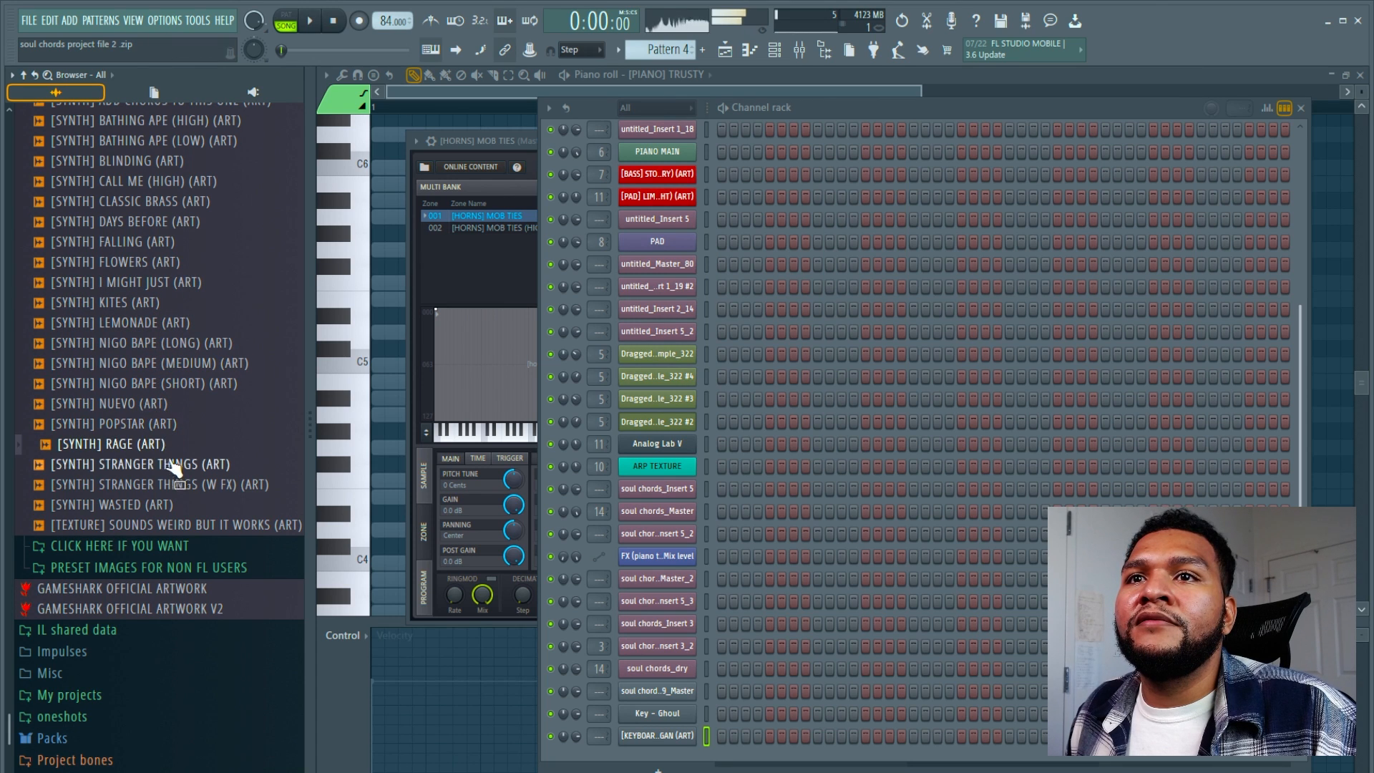
{"action": "left_click", "coordinate": [186, 463]}
{"action": "left_click", "coordinate": [197, 484]}
{"action": "left_click", "coordinate": [165, 504]}
{"action": "left_click", "coordinate": [157, 242]}
{"action": "left_click", "coordinate": [144, 303]}
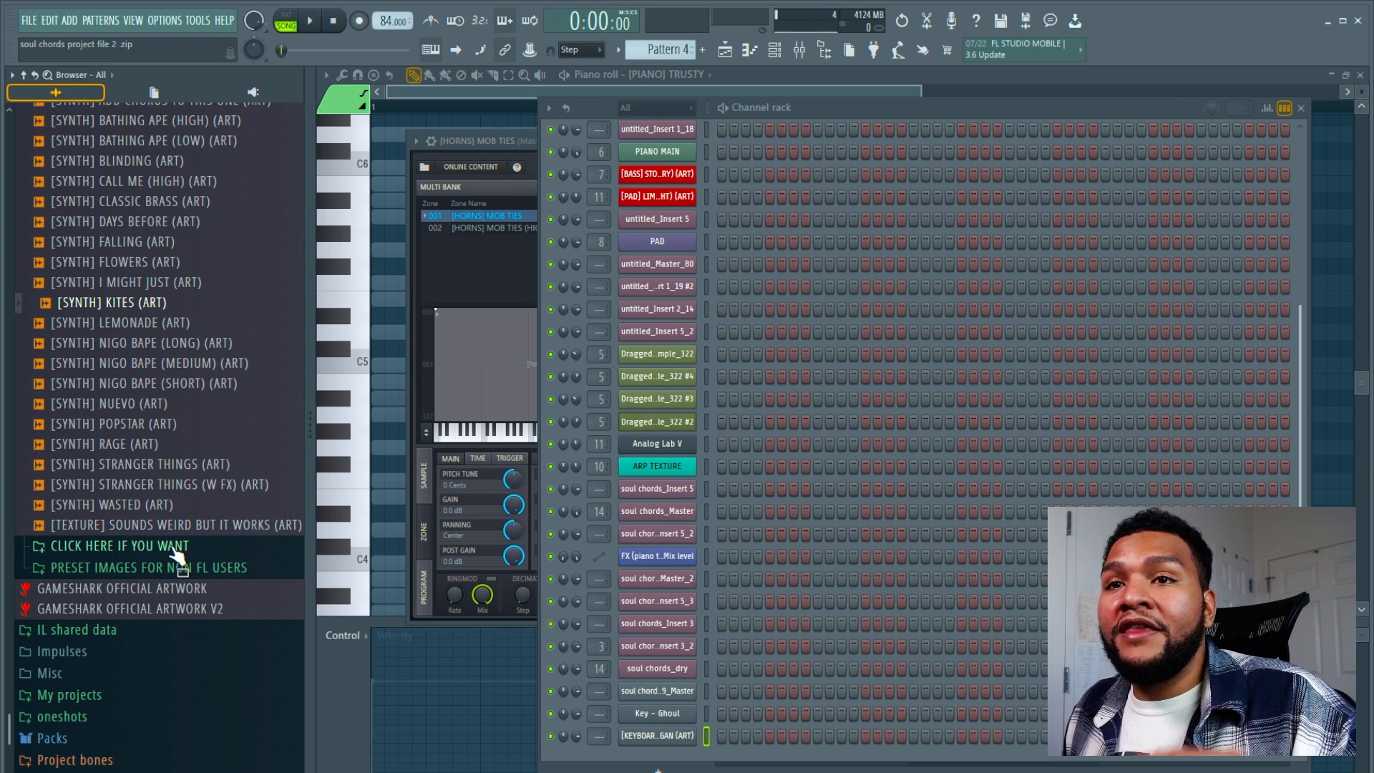
Step: Expand the PRESET IMAGES FOR NON FL USERS folder and go through its guide images, from HOW-TO-MAKE-A-PAD to REVERSE-PAD-SETTINGS
{"action": "left_click", "coordinate": [125, 567]}
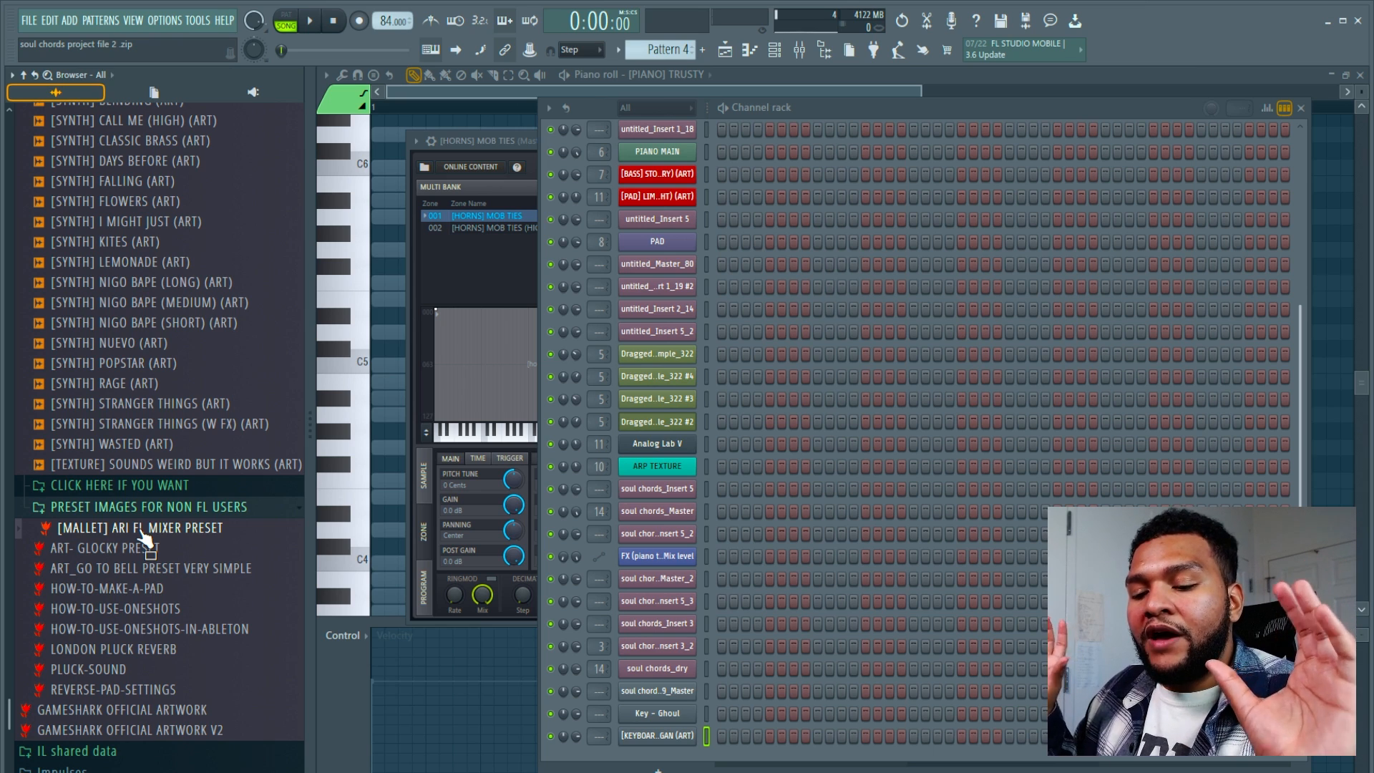
{"action": "left_click", "coordinate": [150, 591]}
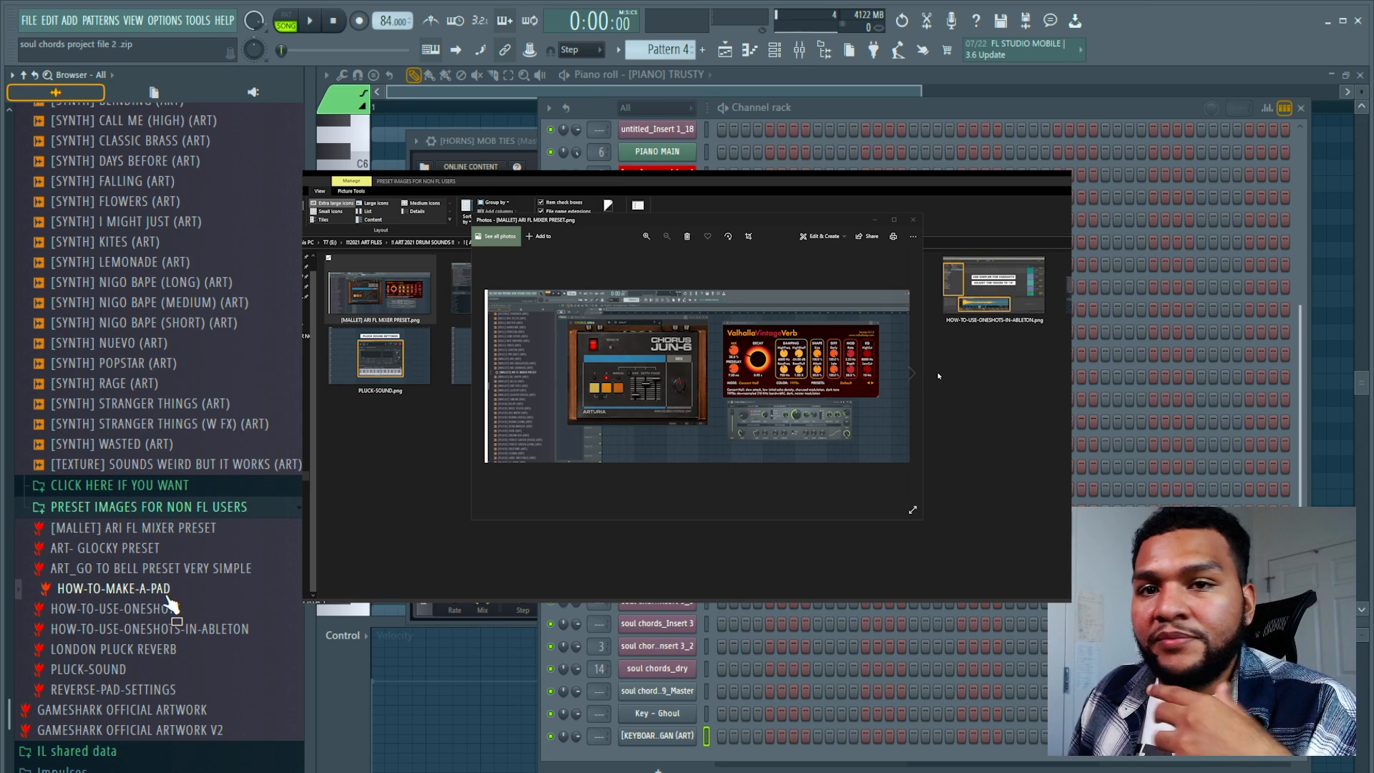
{"action": "left_click", "coordinate": [159, 609]}
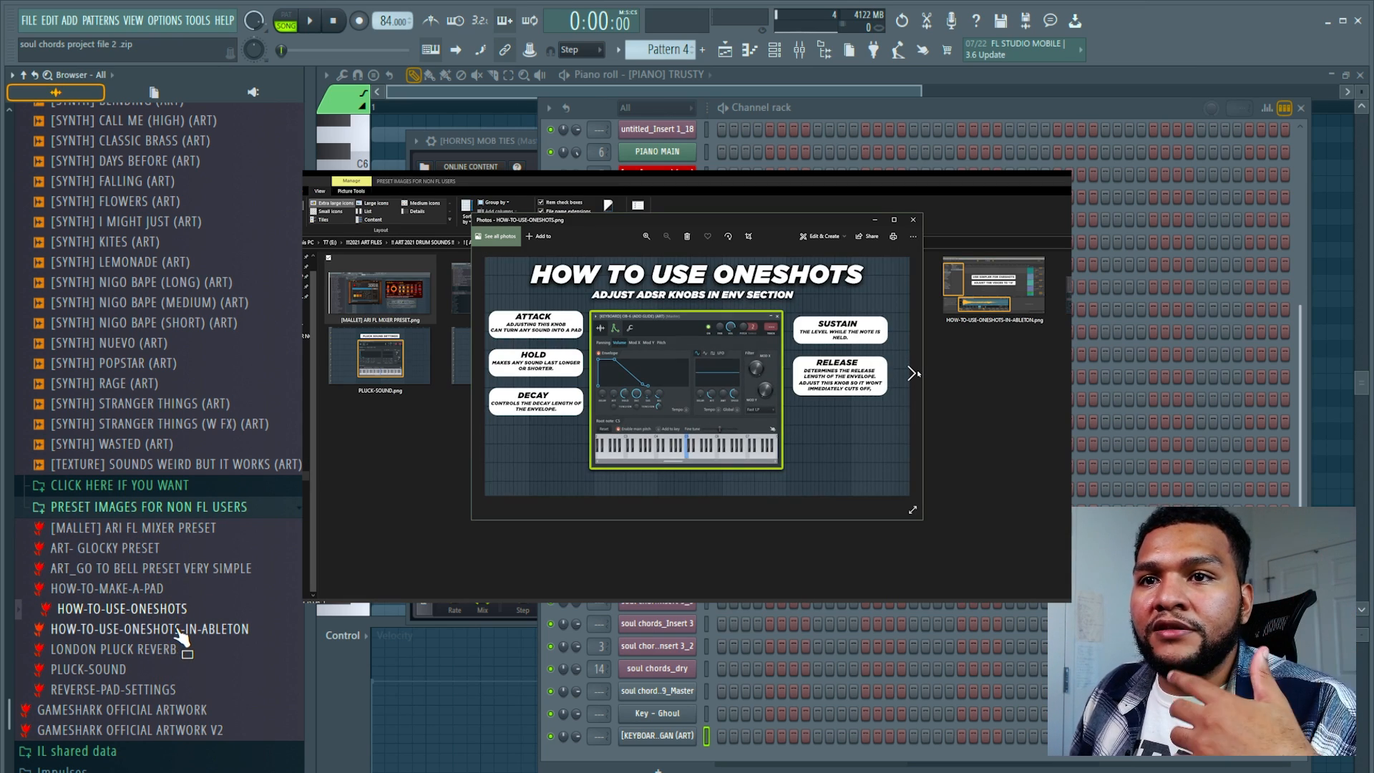
{"action": "left_click", "coordinate": [180, 631]}
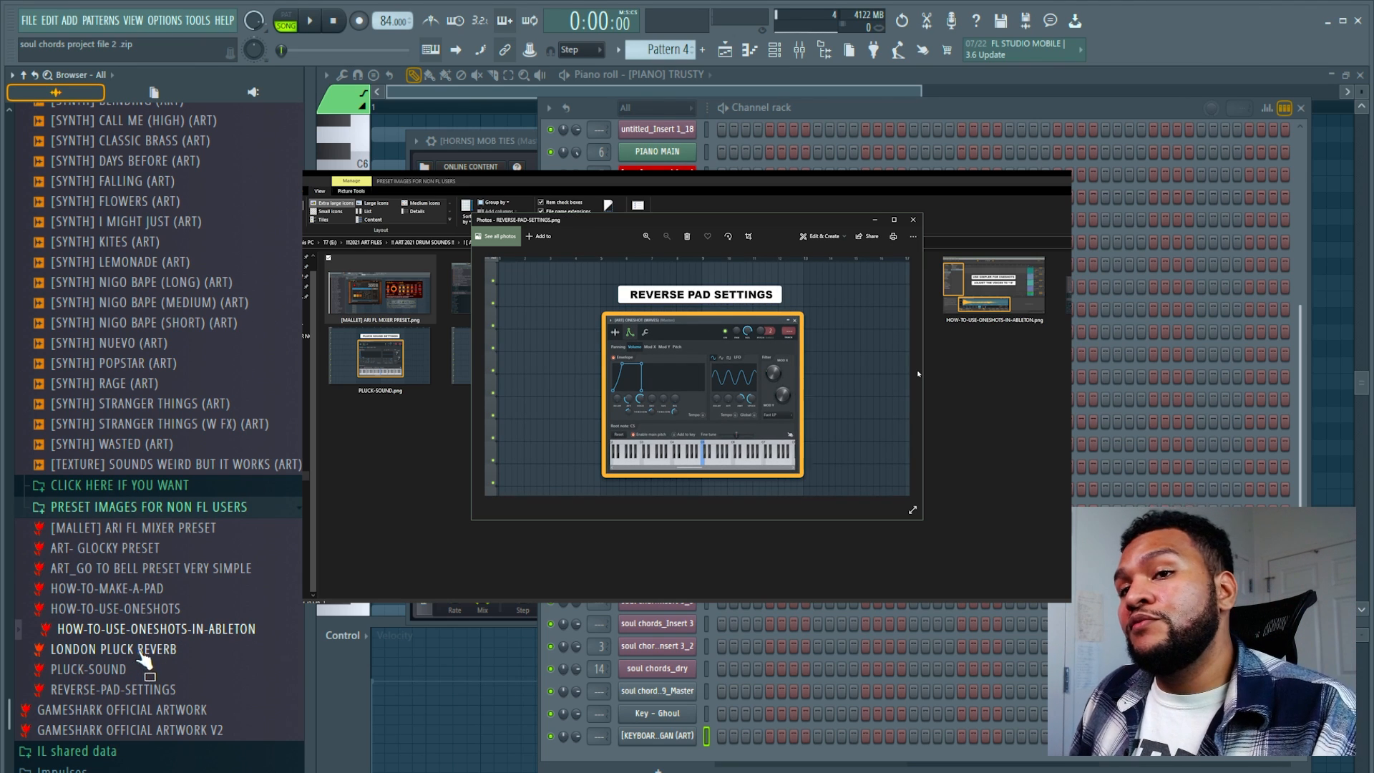
{"action": "left_click", "coordinate": [162, 651]}
{"action": "left_click", "coordinate": [153, 688]}
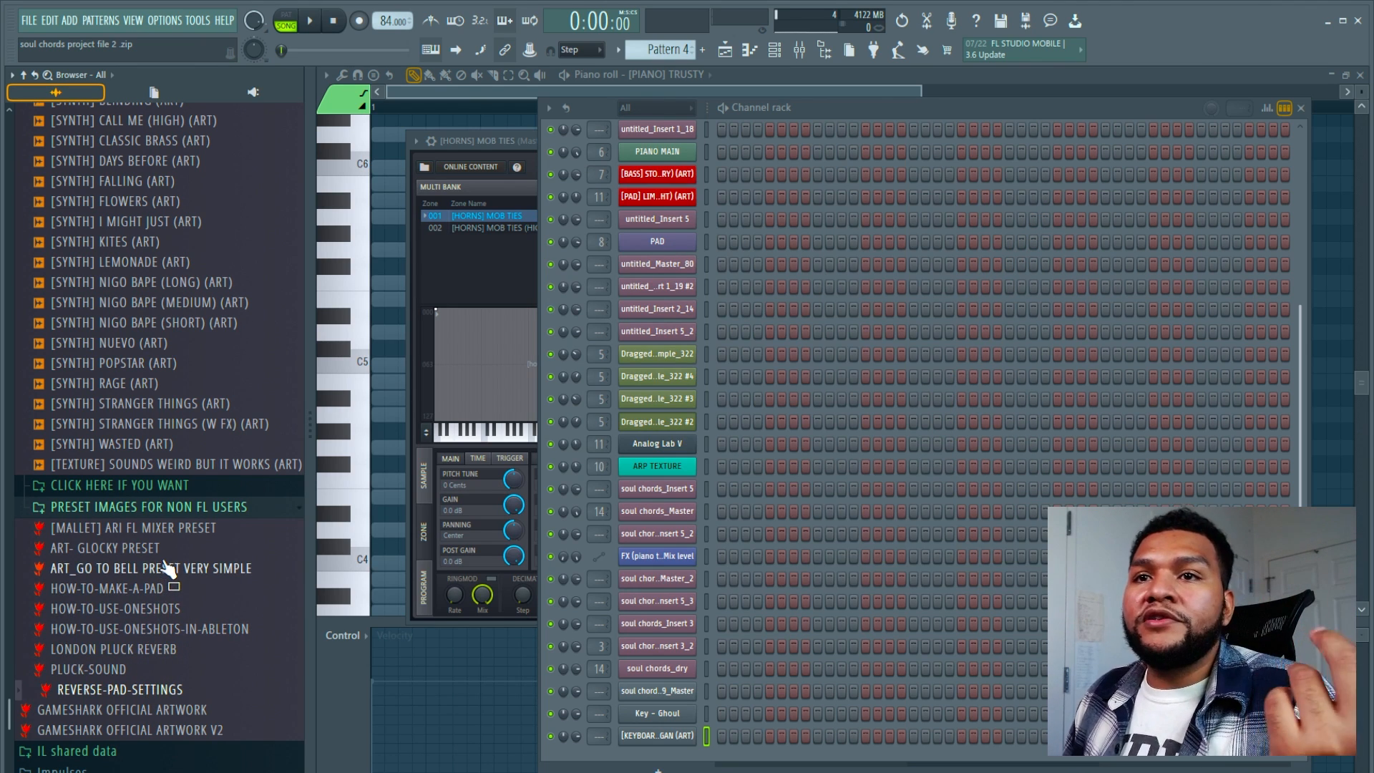